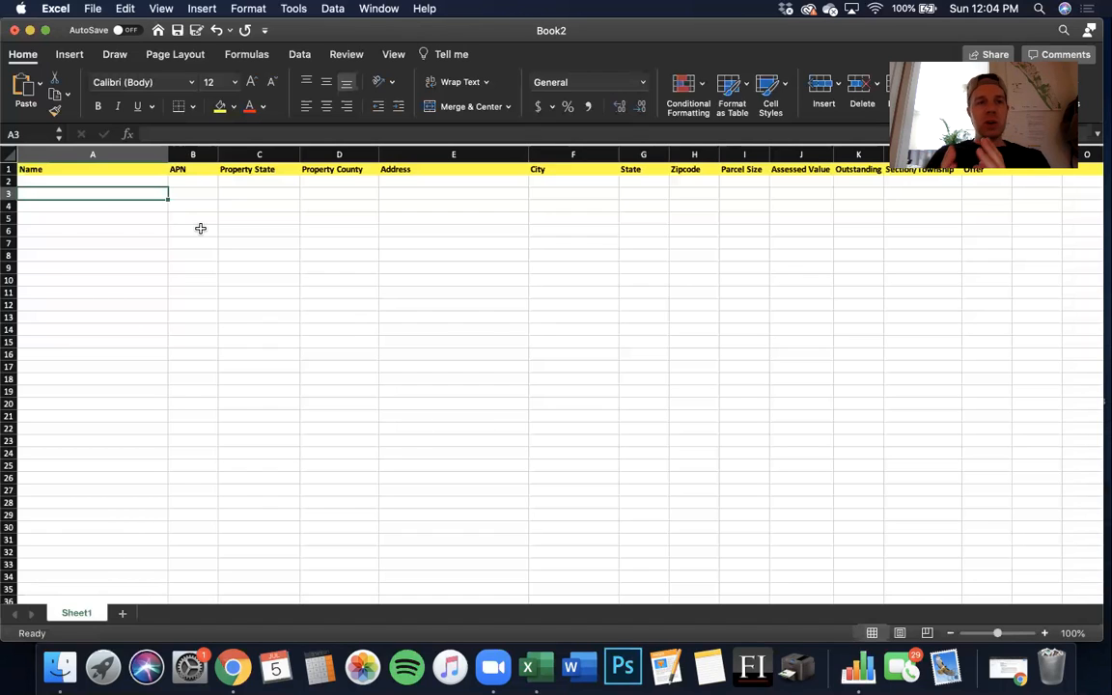
- Look over the row 1 column headers from Name through Offer, then return to the Name header
left_click(69, 169)
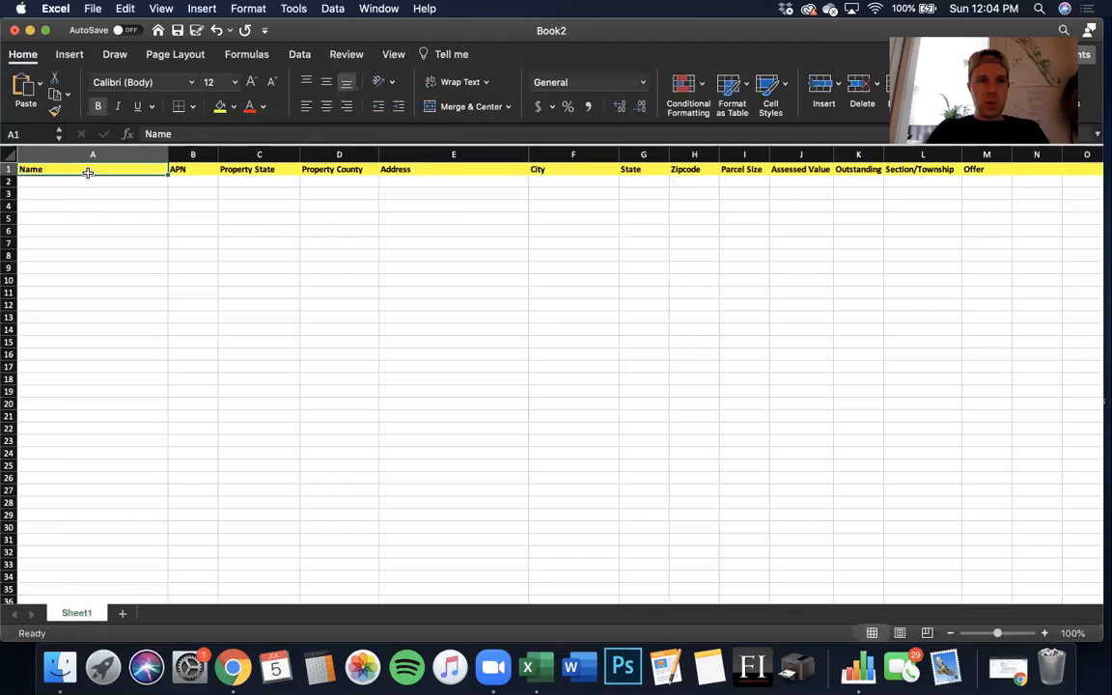
key("Right")
key("Right")
key("Right")
key("Right")
key("Right")
key("Right")
key("Right")
key("Right")
key("Right")
key("Right")
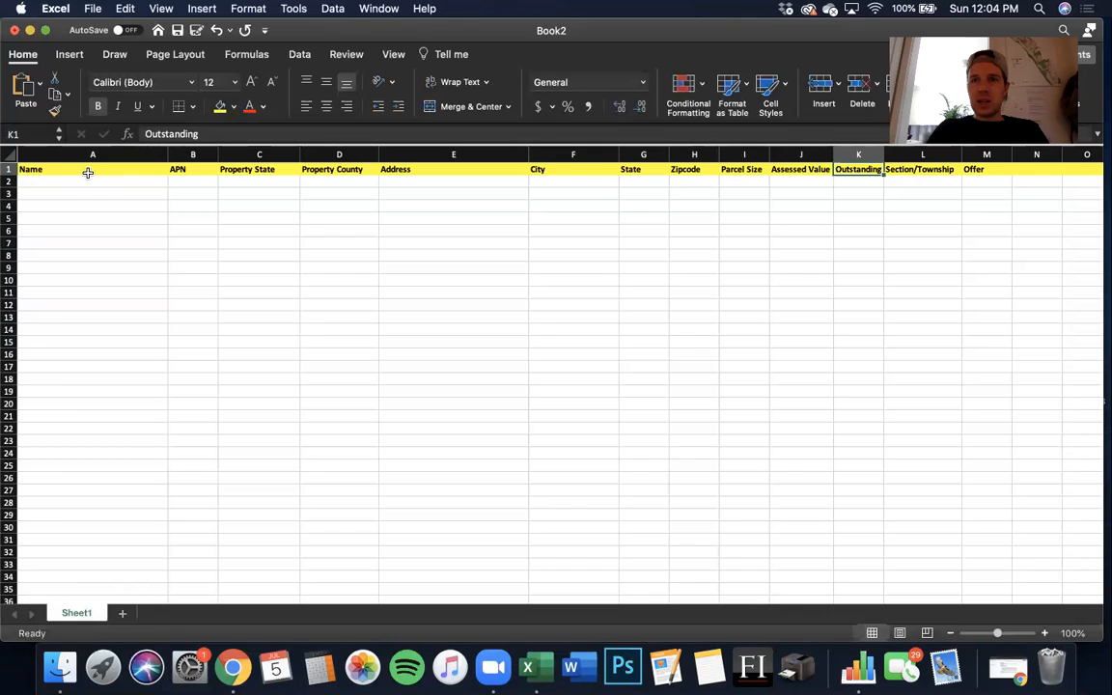
key("Right")
key("Right")
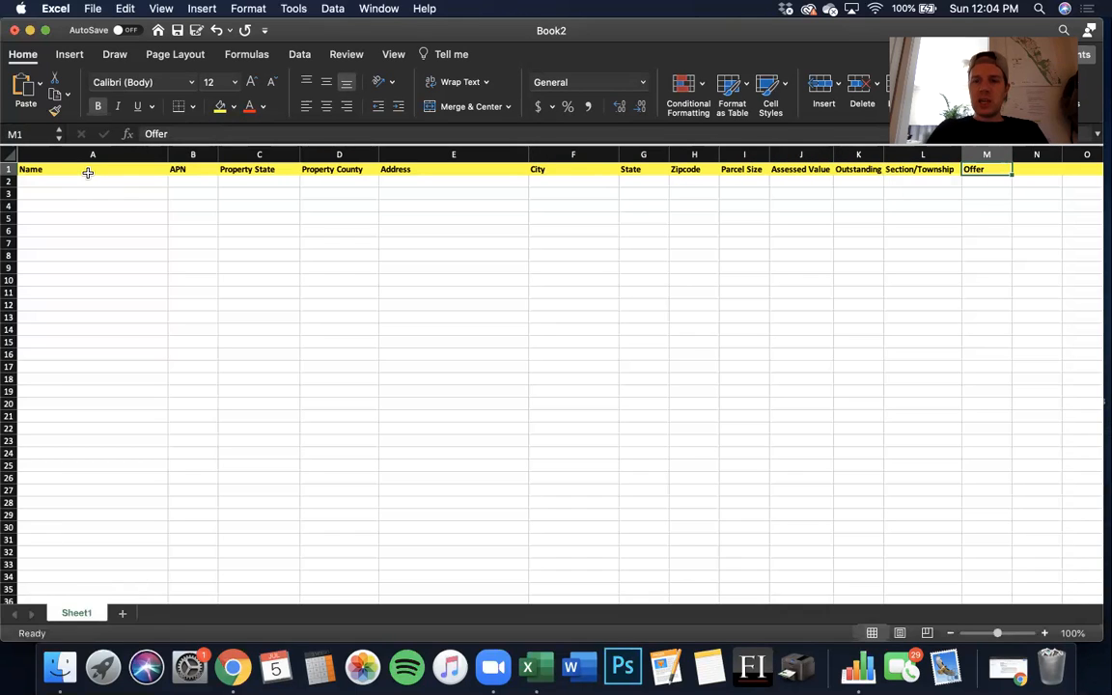
key("Left")
key("Left")
key("Left")
key("Left")
key("Left")
key("Left")
key("Left")
key("Left")
key("Left")
key("Left")
key("Left")
key("Left")
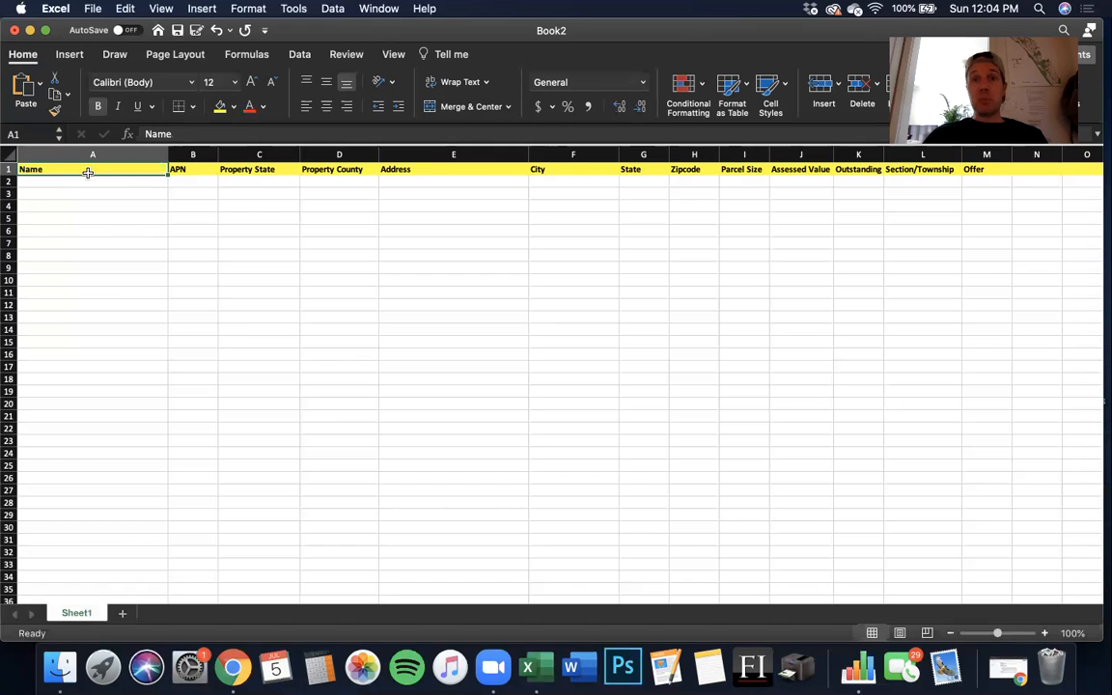
- Examine each header individually from APN through the property, address, Parcel Size, Assessed Value and Section/Township columns to Offer
key("Right")
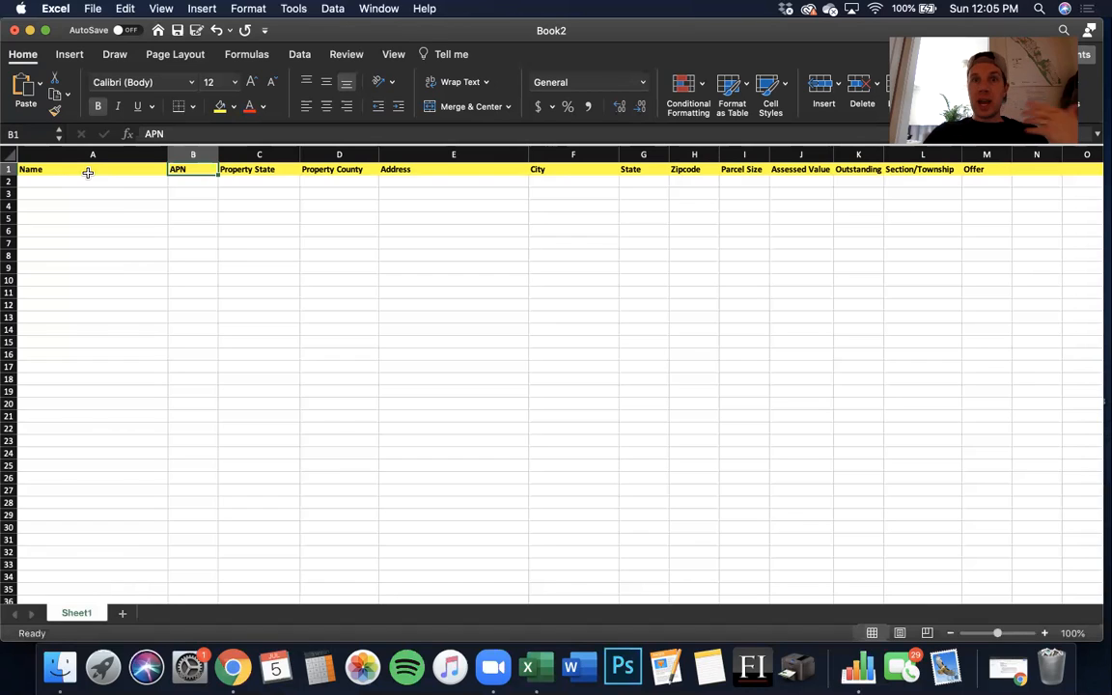
key("Right")
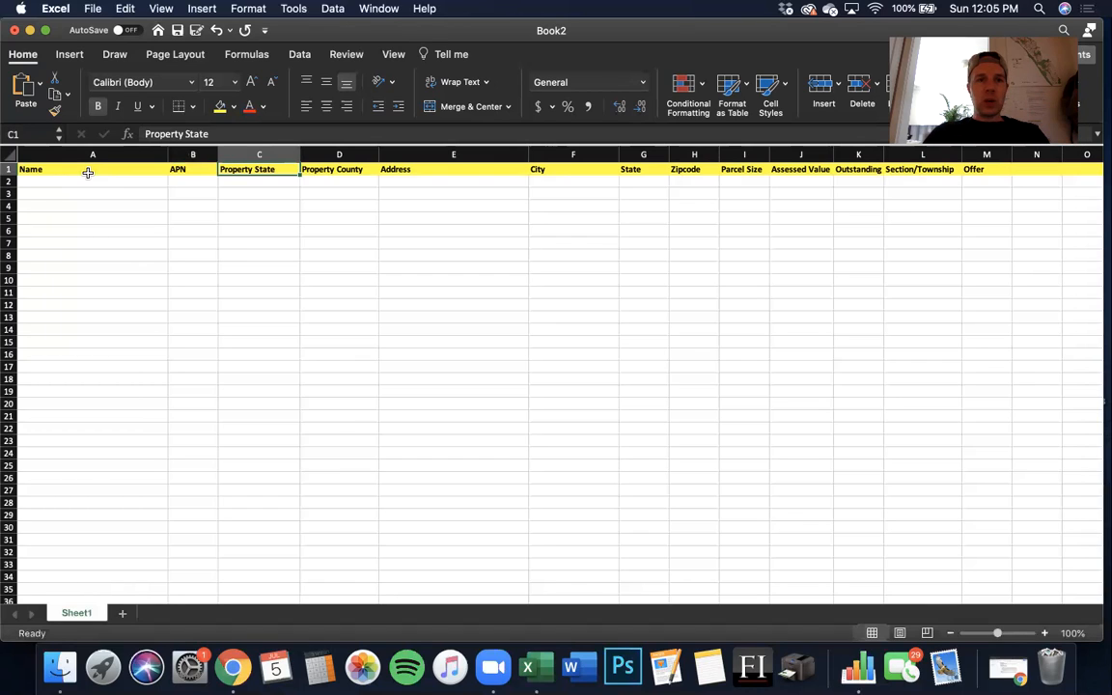
key("Right")
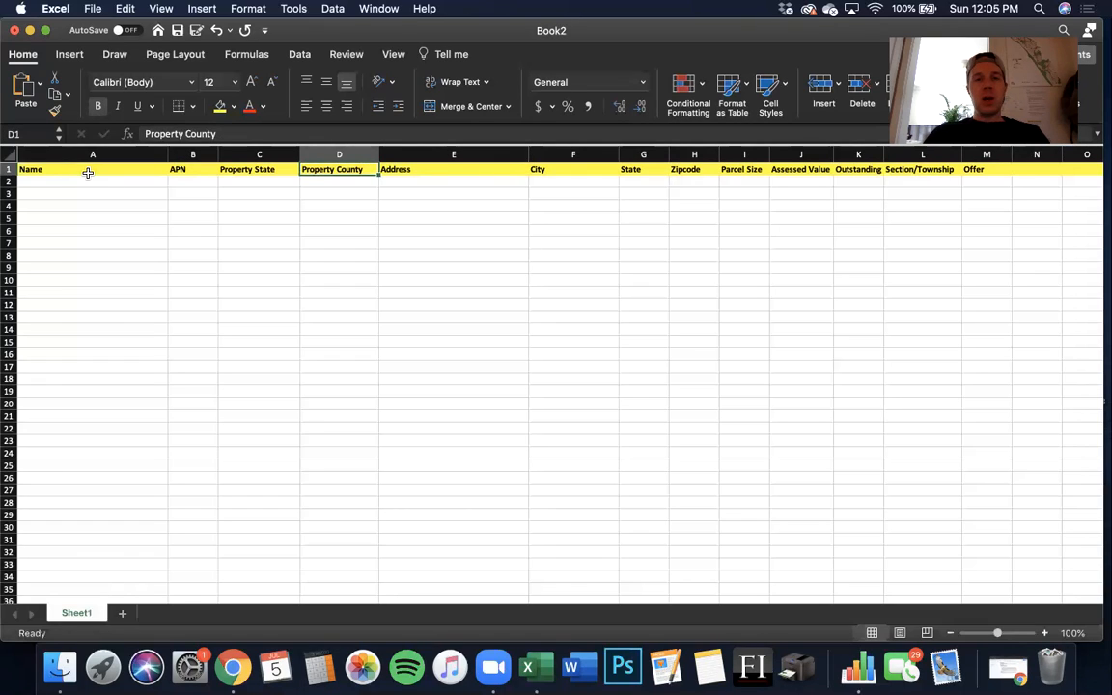
key("Right")
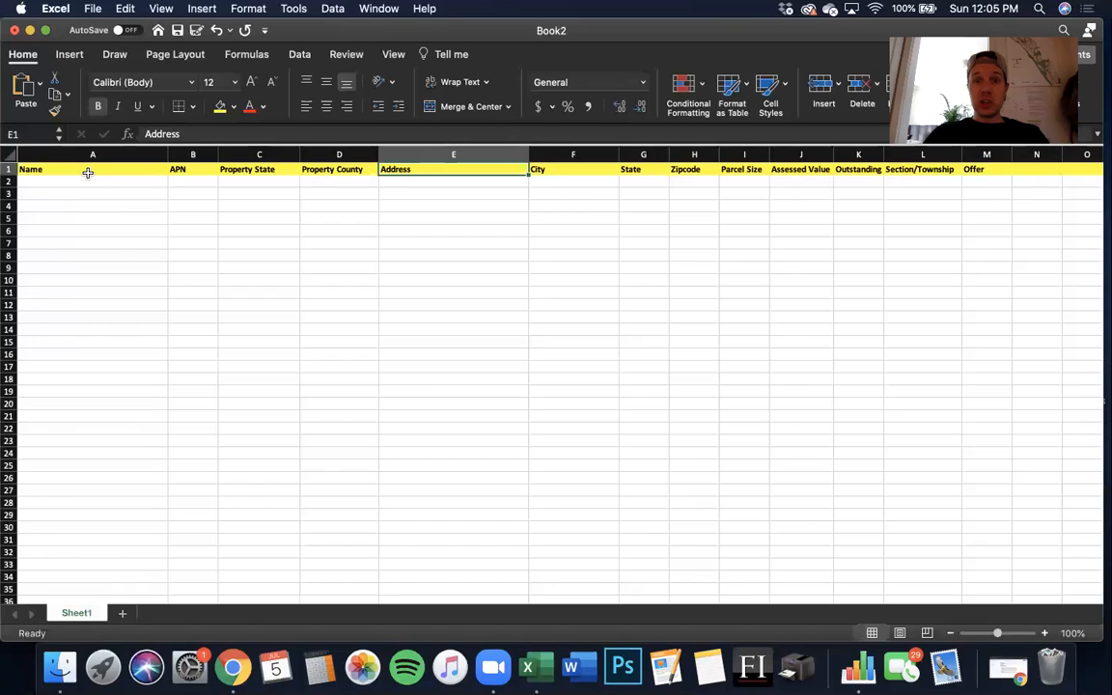
key("Right")
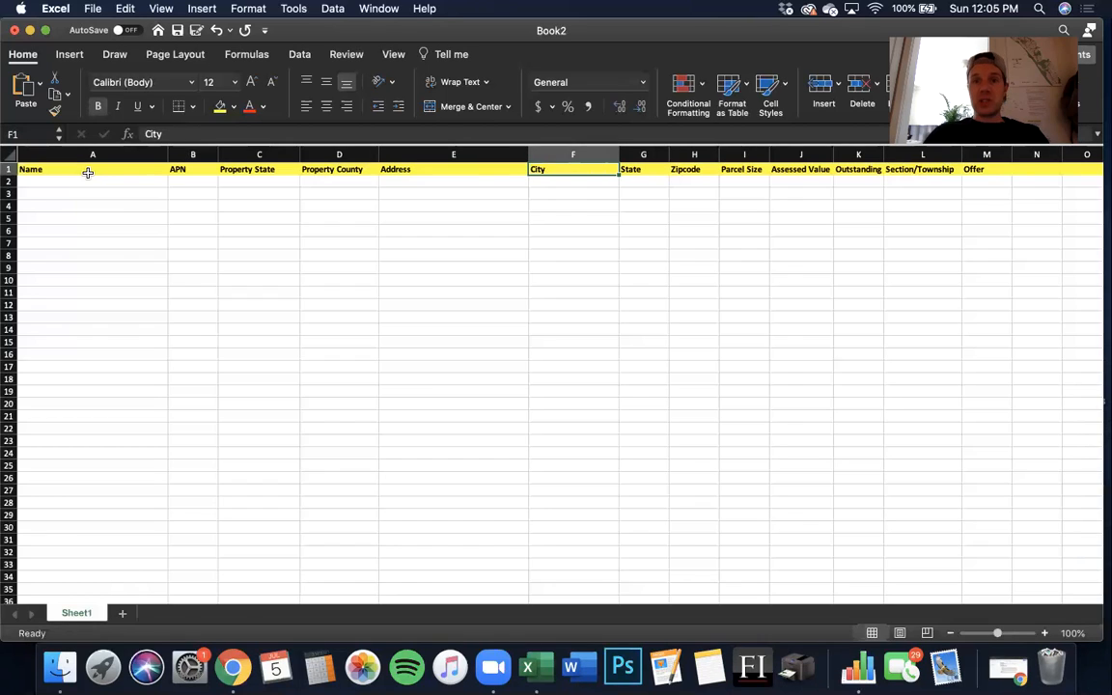
key("Right")
key("Right")
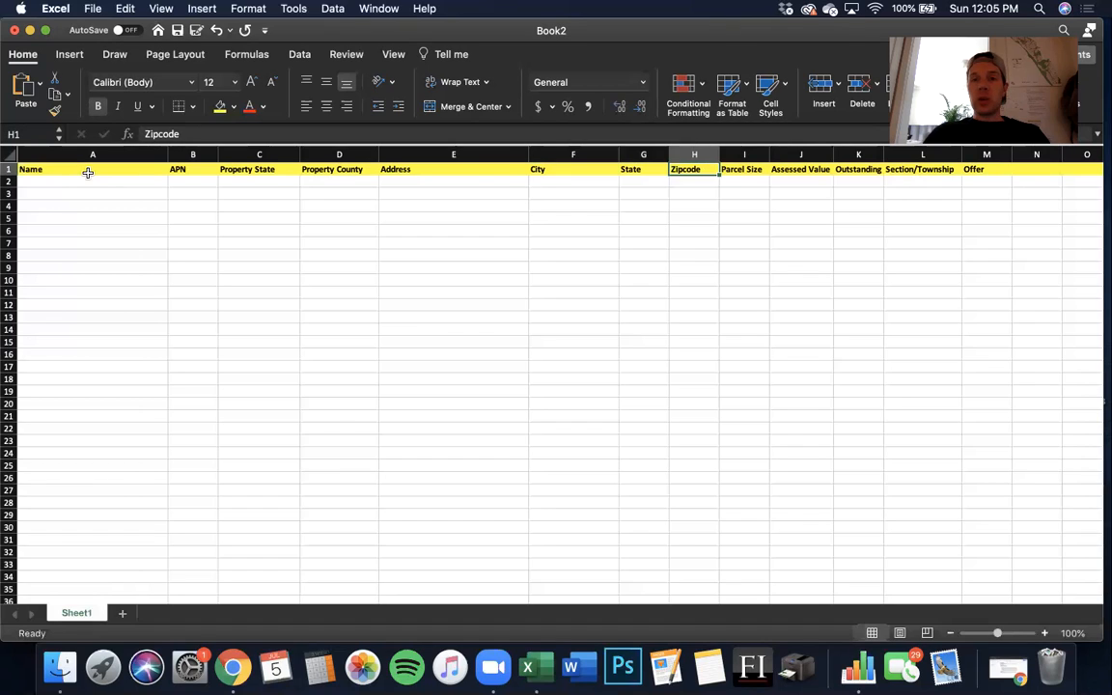
key("Right")
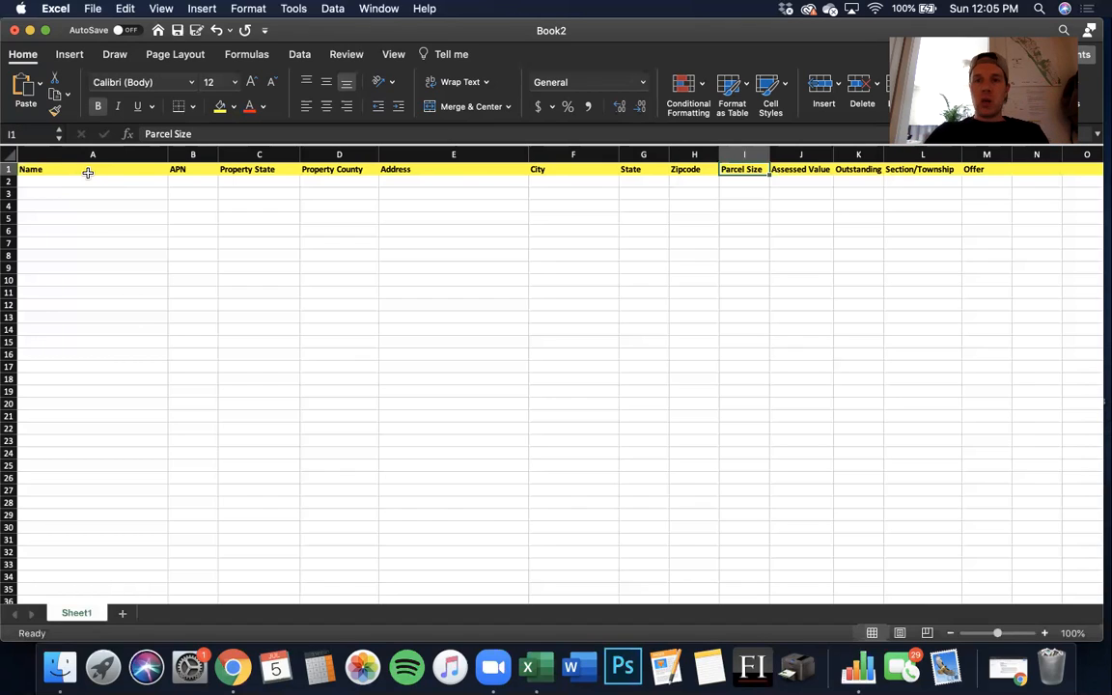
key("Right")
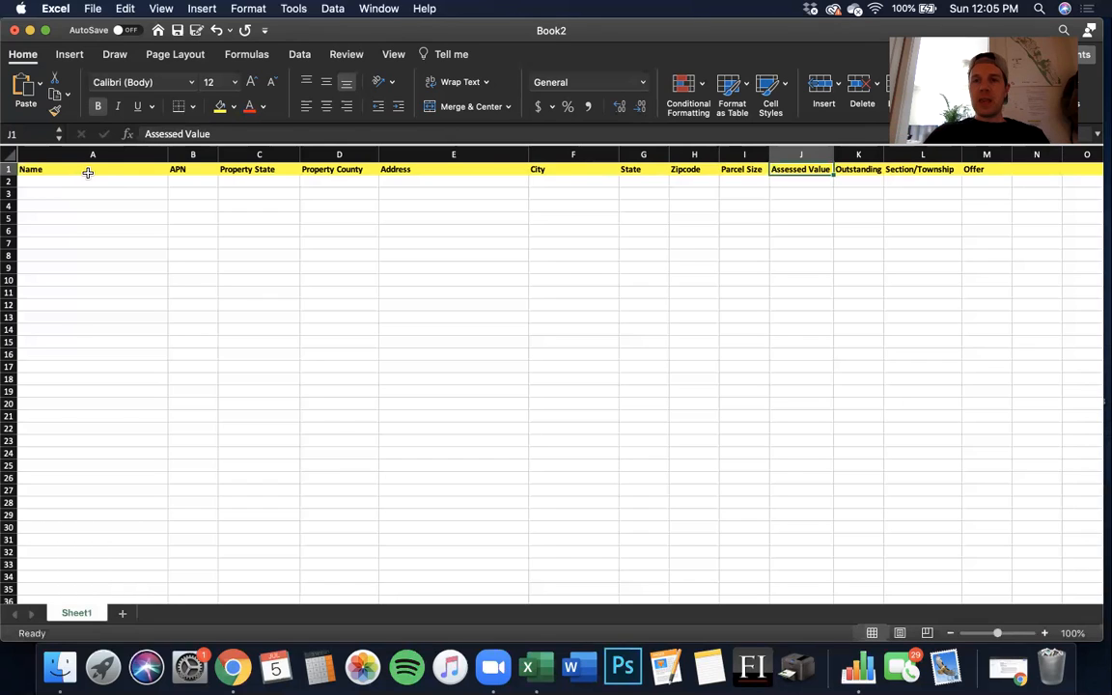
key("Right")
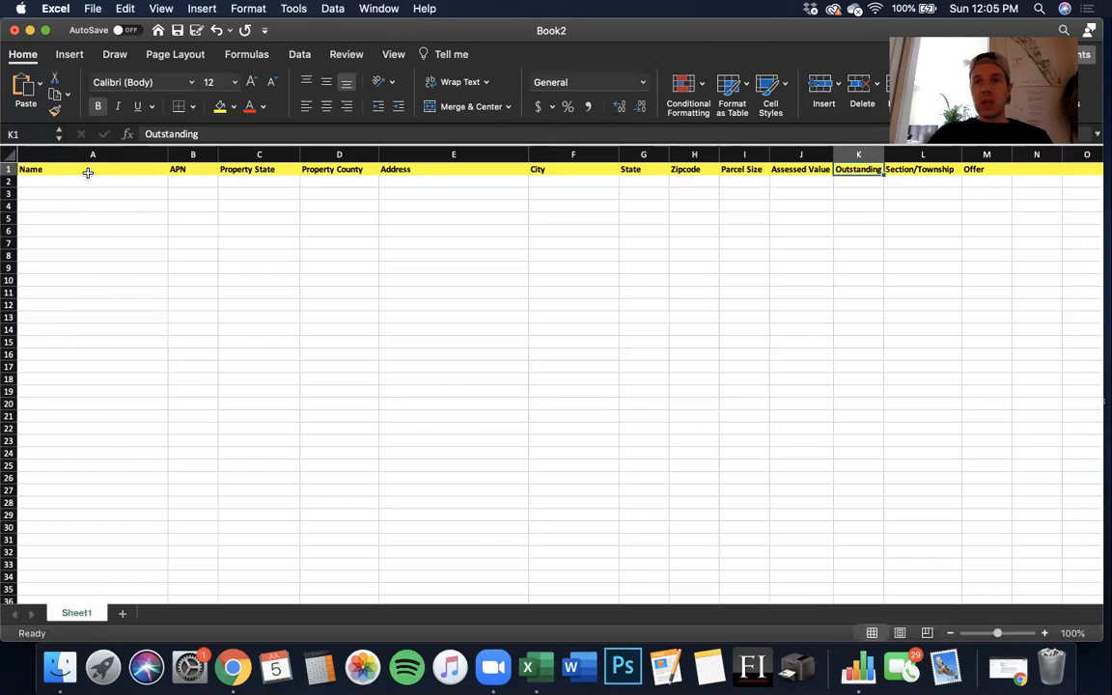
key("Right")
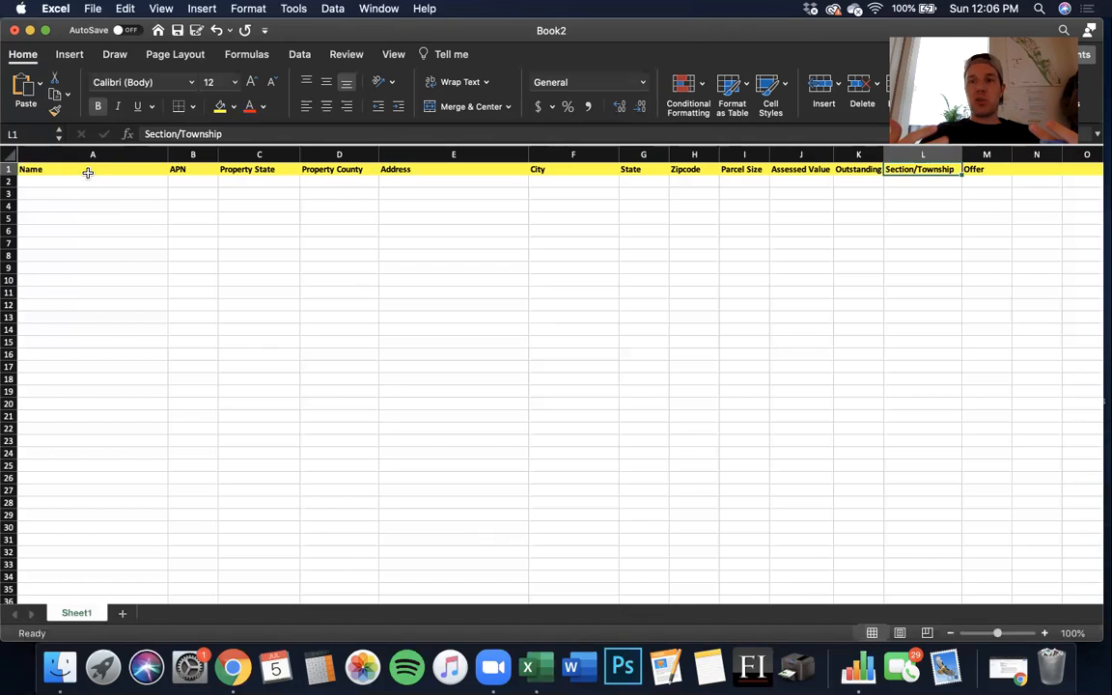
key("Right")
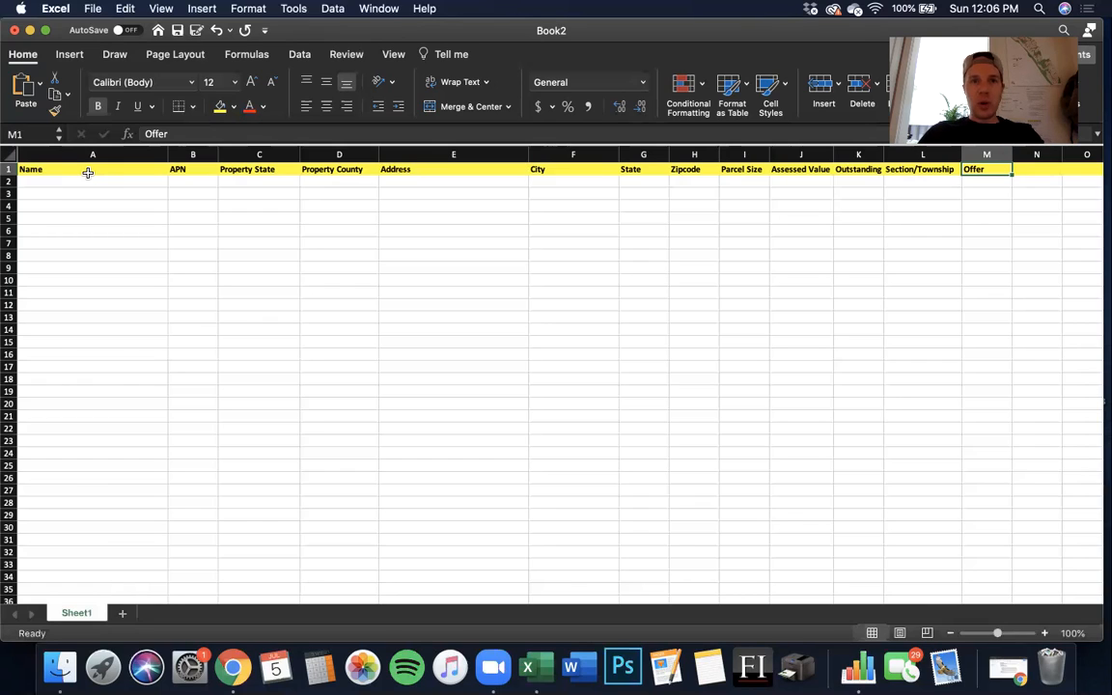
- Switch to the TaxLienList spreadsheet in Numbers and review its headers from Parcel Number through Total Amount
key("ctrl+Up")
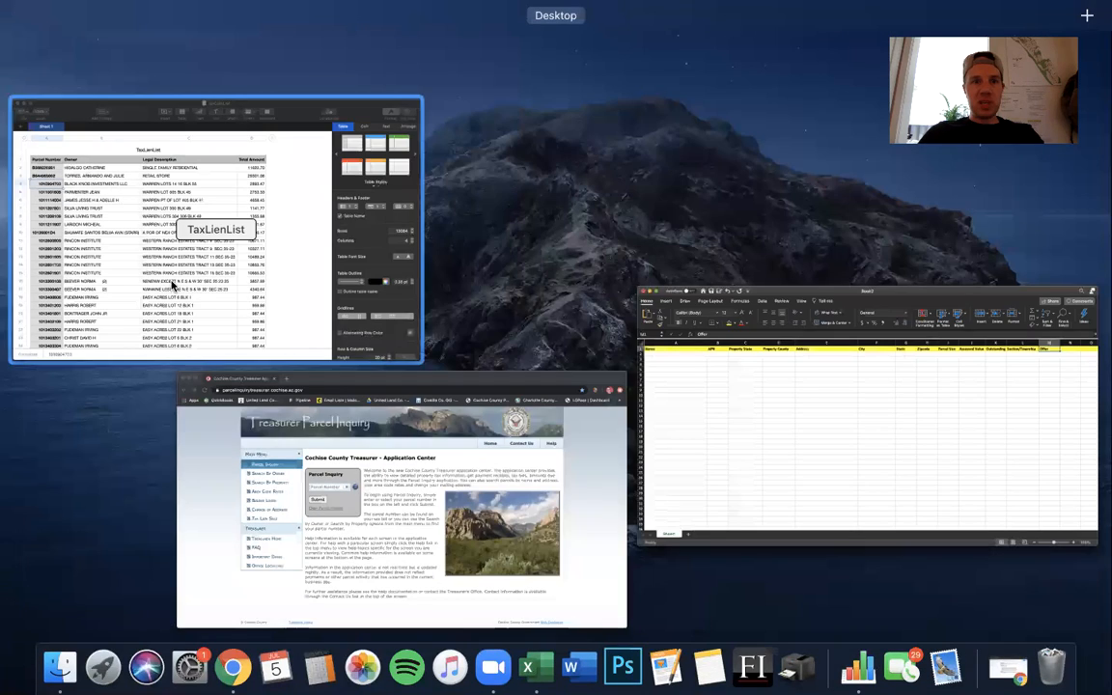
left_click(273, 260)
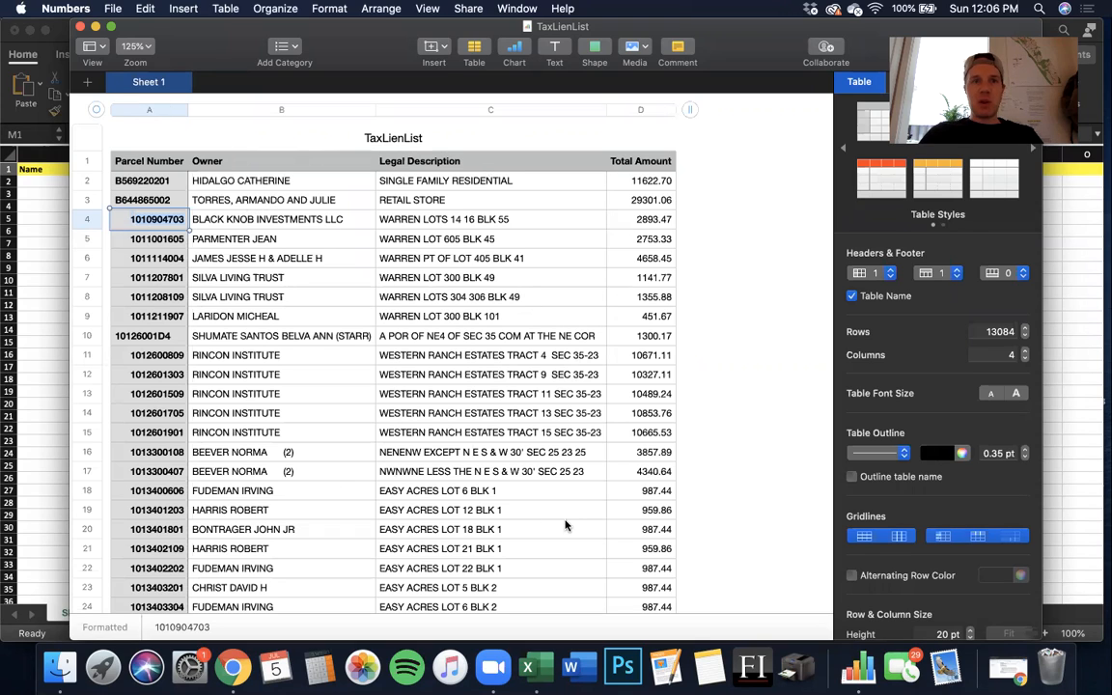
left_click(155, 162)
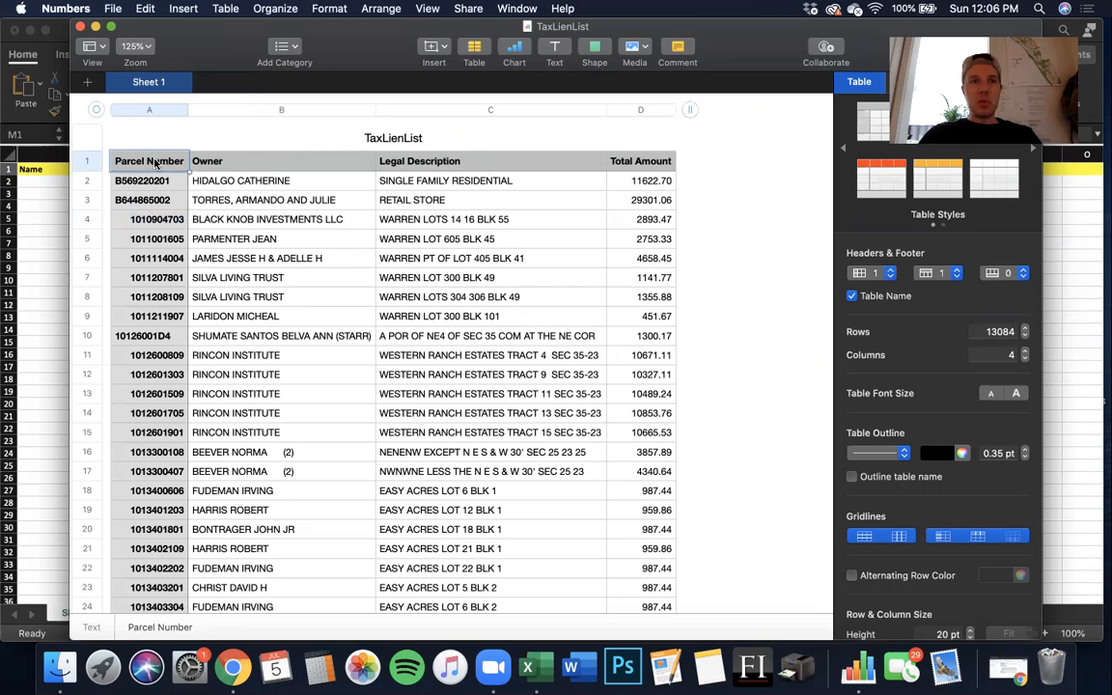
key("Right")
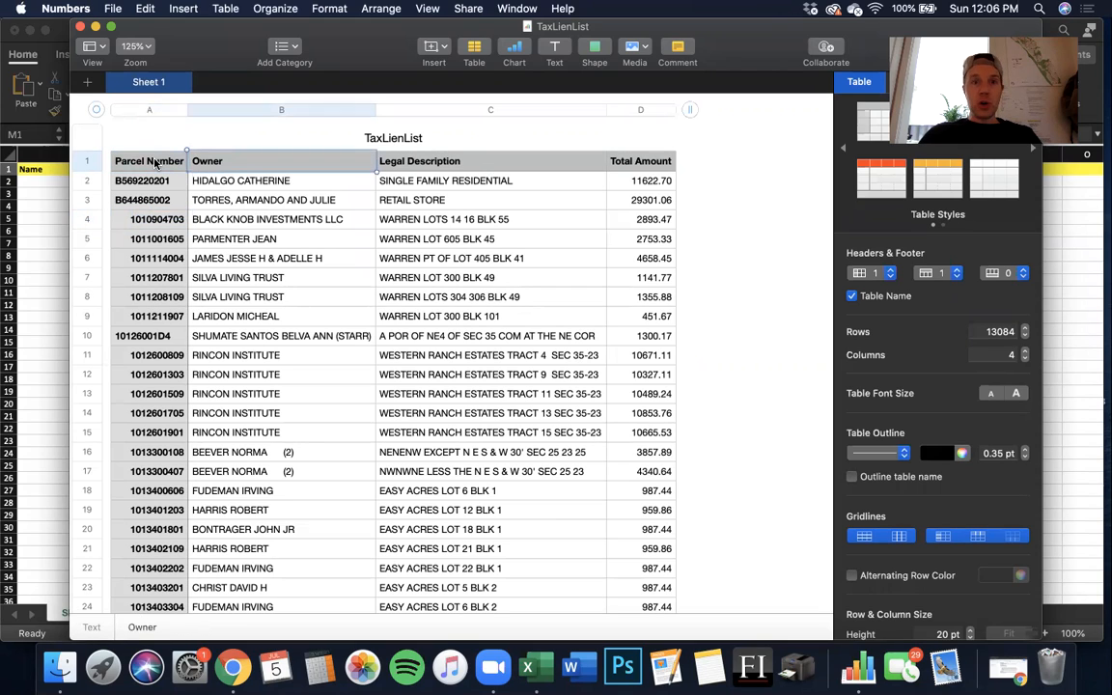
key("Right")
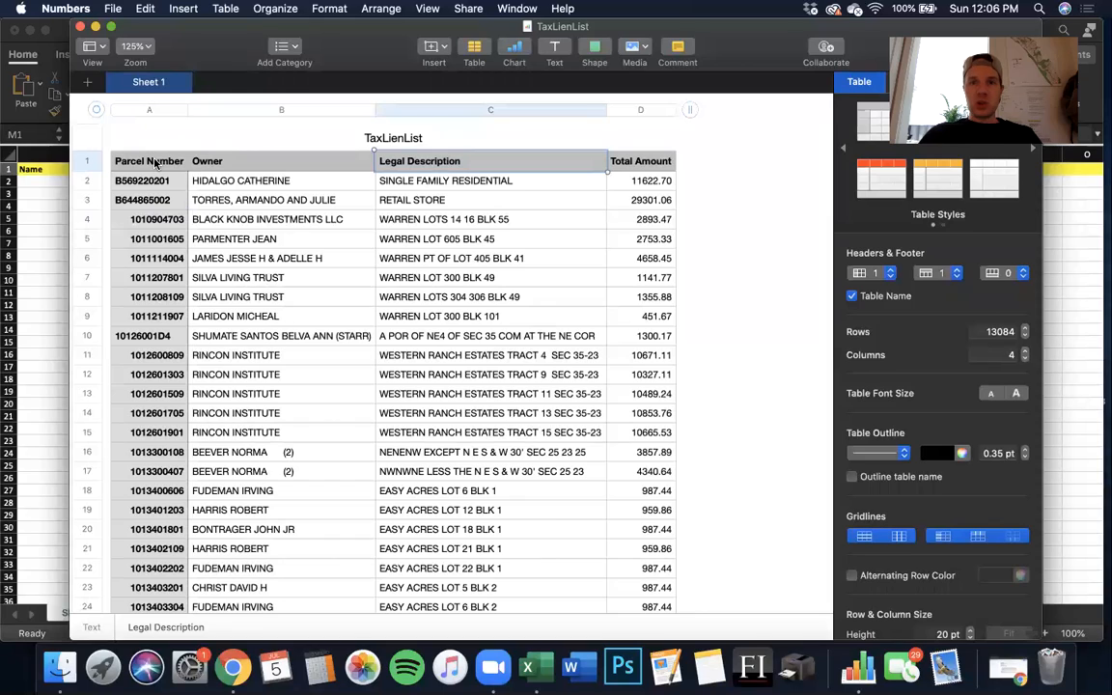
key("Right")
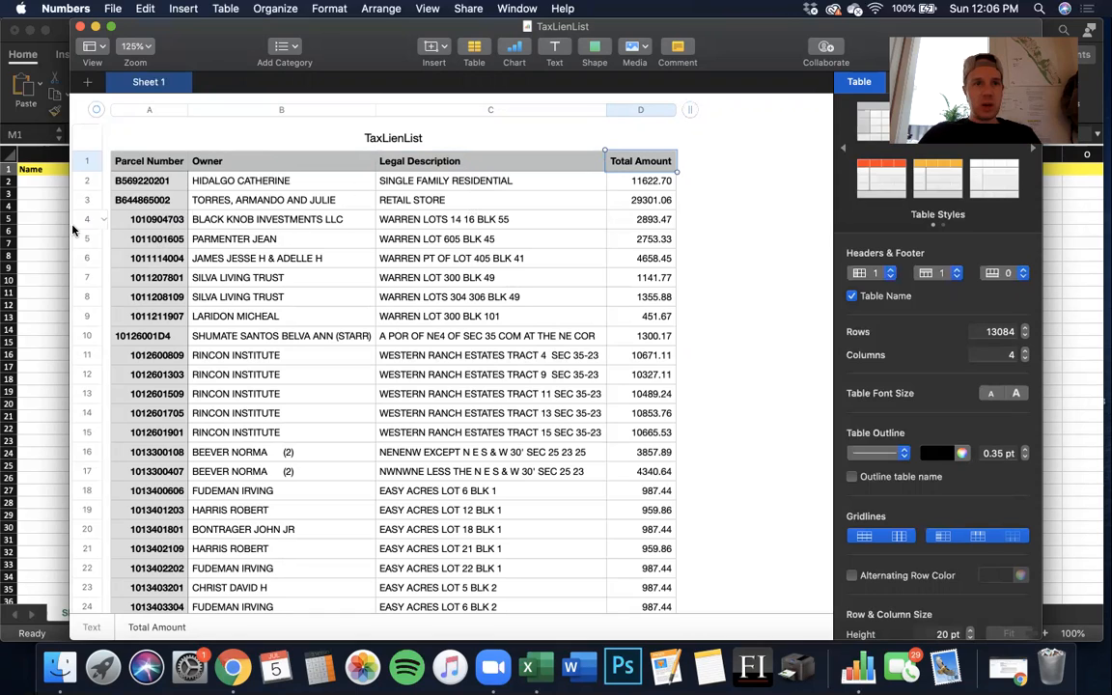
- Copy the first record's parcel number from TaxLienList into APN cell B2 of the Book2 workbook in Excel
left_click(137, 183)
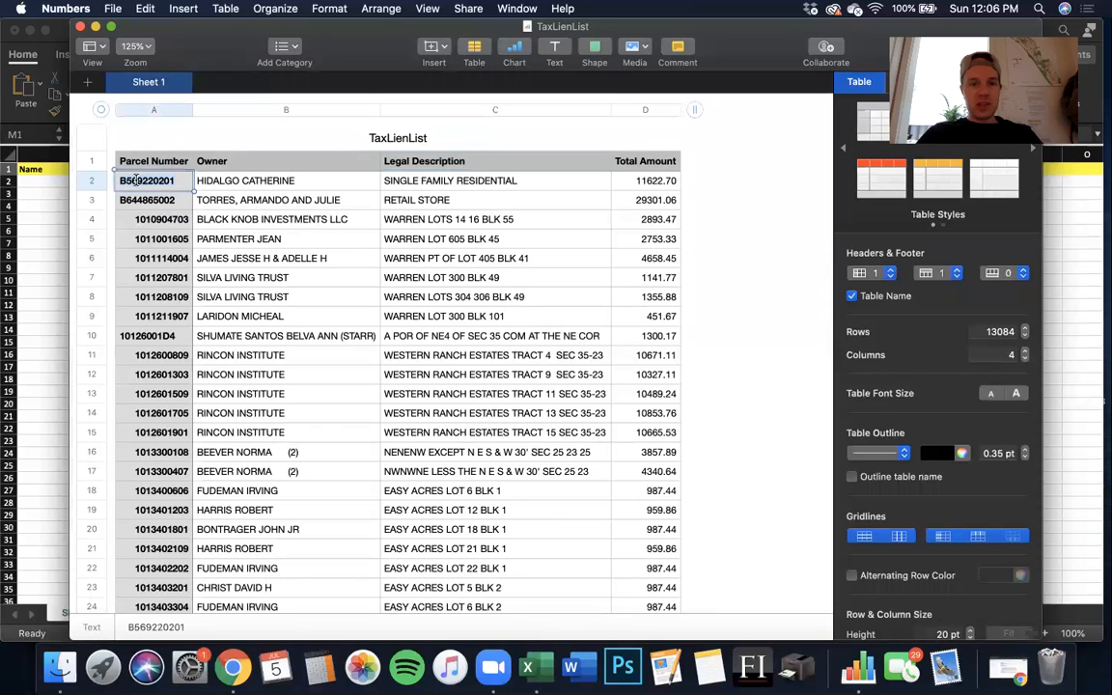
key("ctrl+Up")
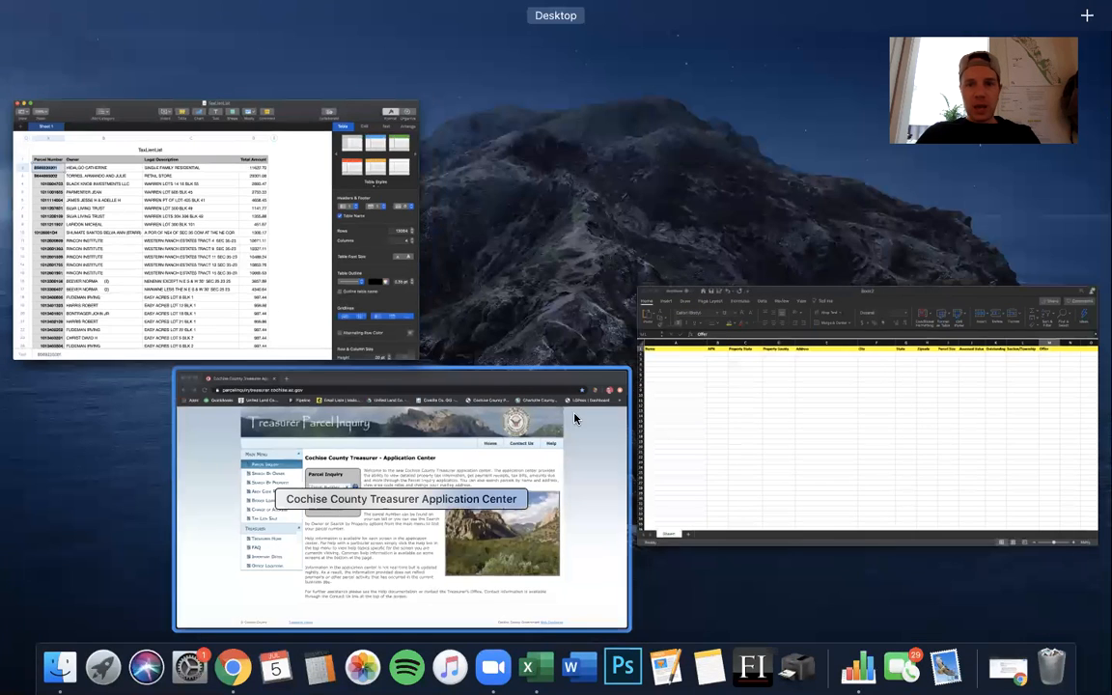
left_click(452, 217)
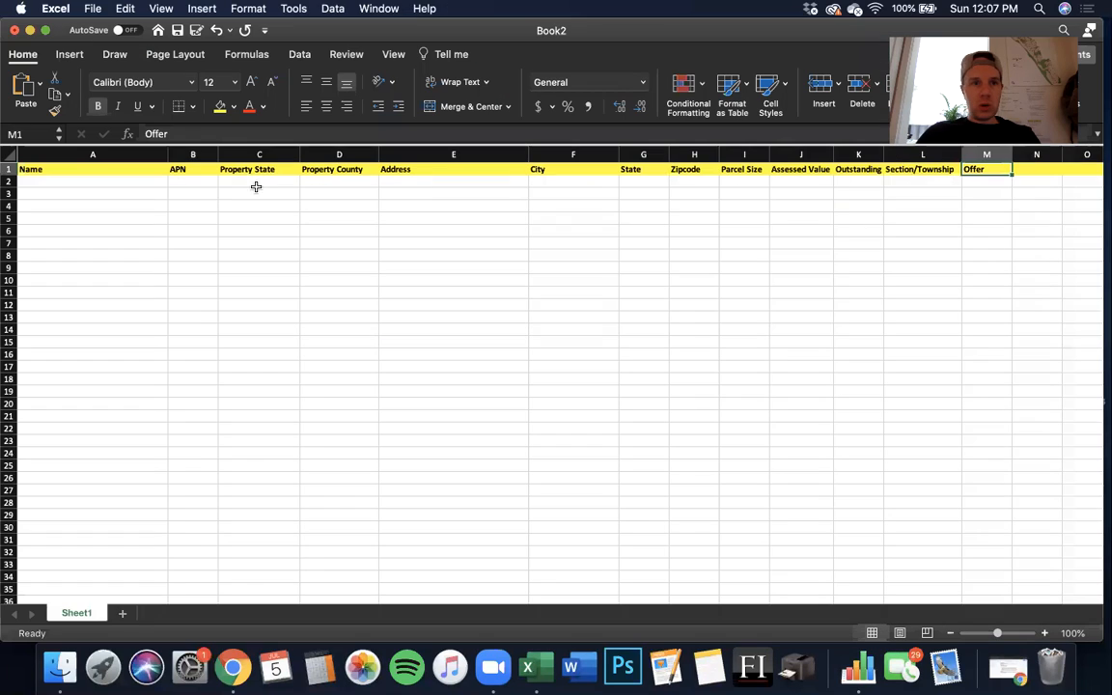
left_click(193, 185)
type("B569220201")
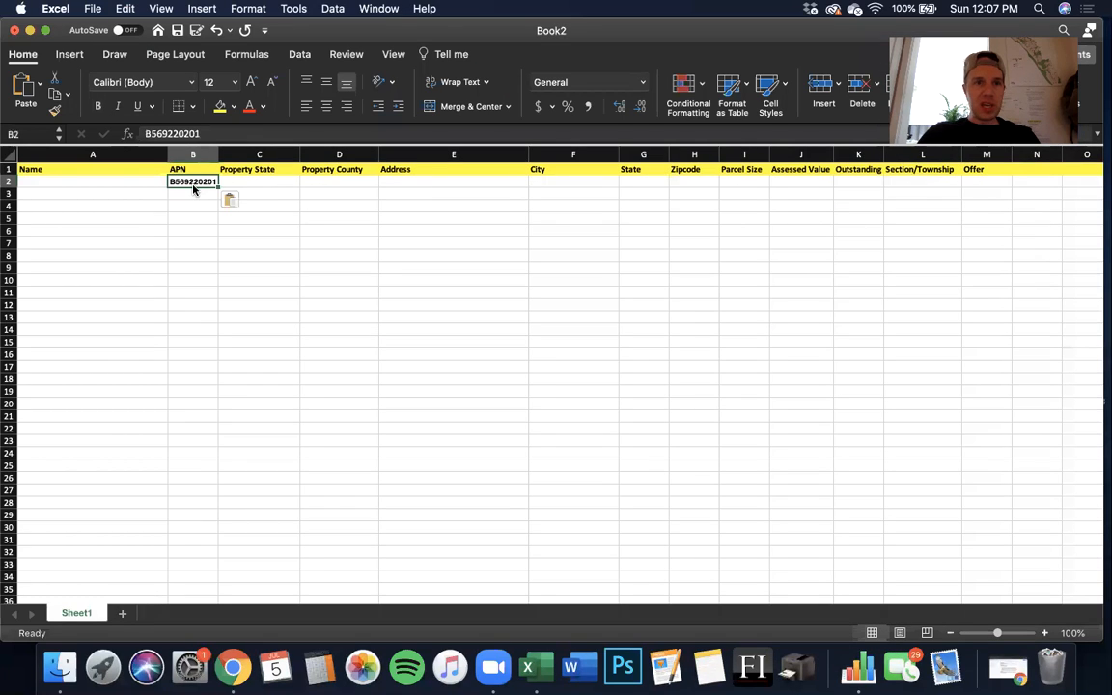
- Copy the first record's owner name from TaxLienList in Numbers into Name cell A2 of Book2 in Excel
key("ctrl+Up")
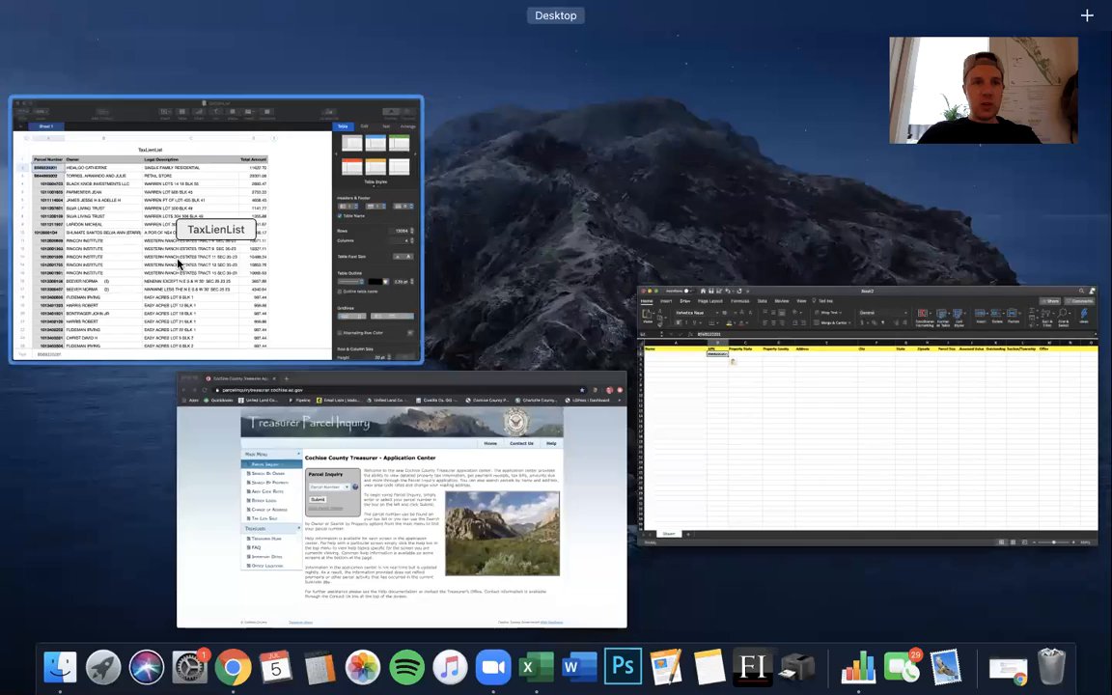
left_click(167, 244)
left_click(245, 180)
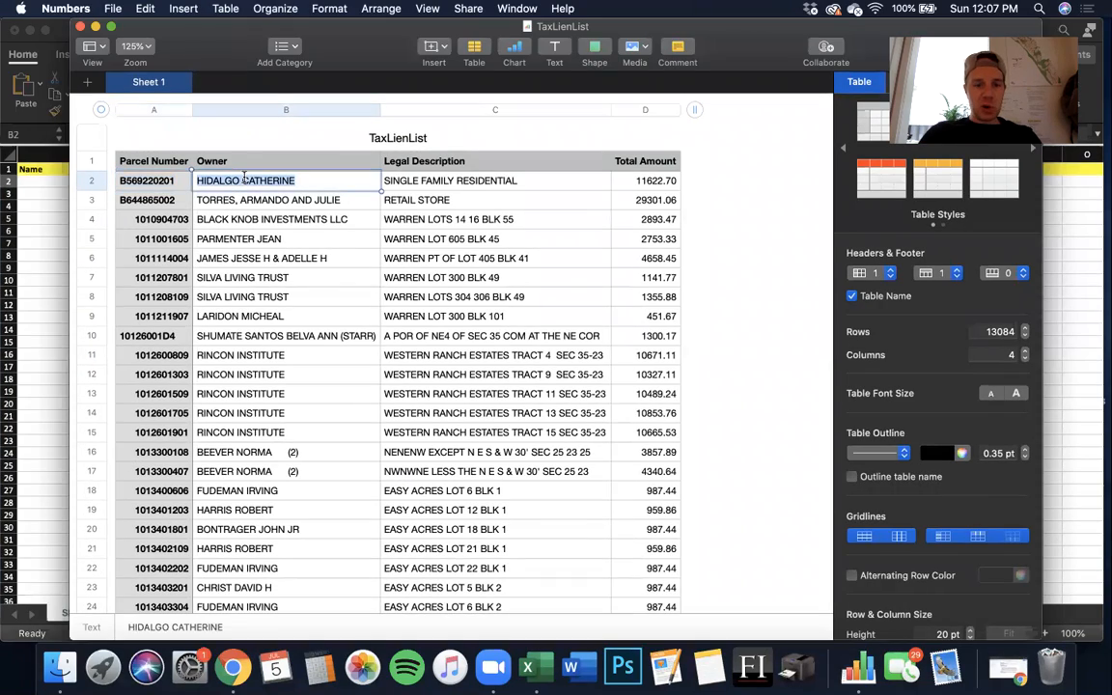
key("ctrl+Up")
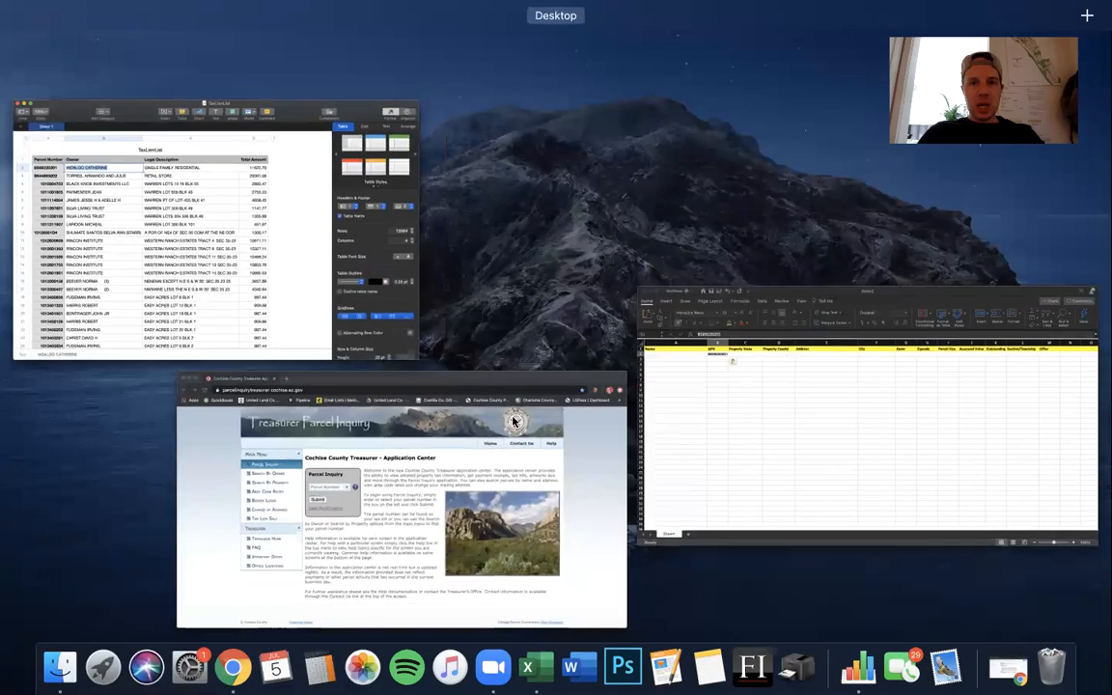
left_click(807, 454)
left_click(72, 188)
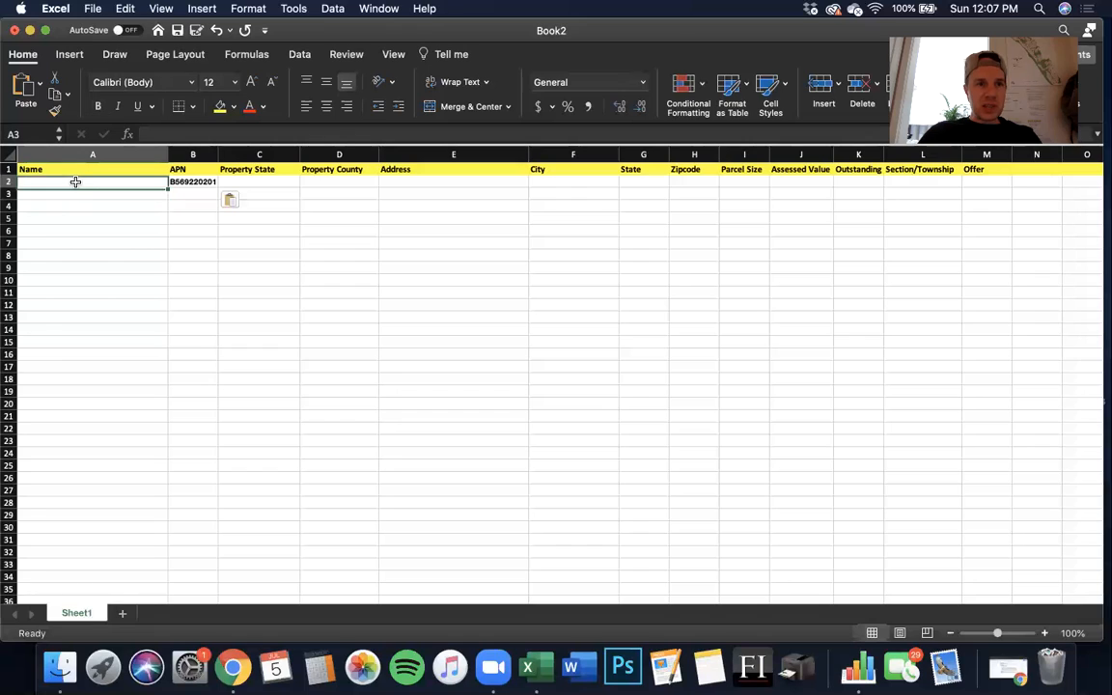
key("super+v")
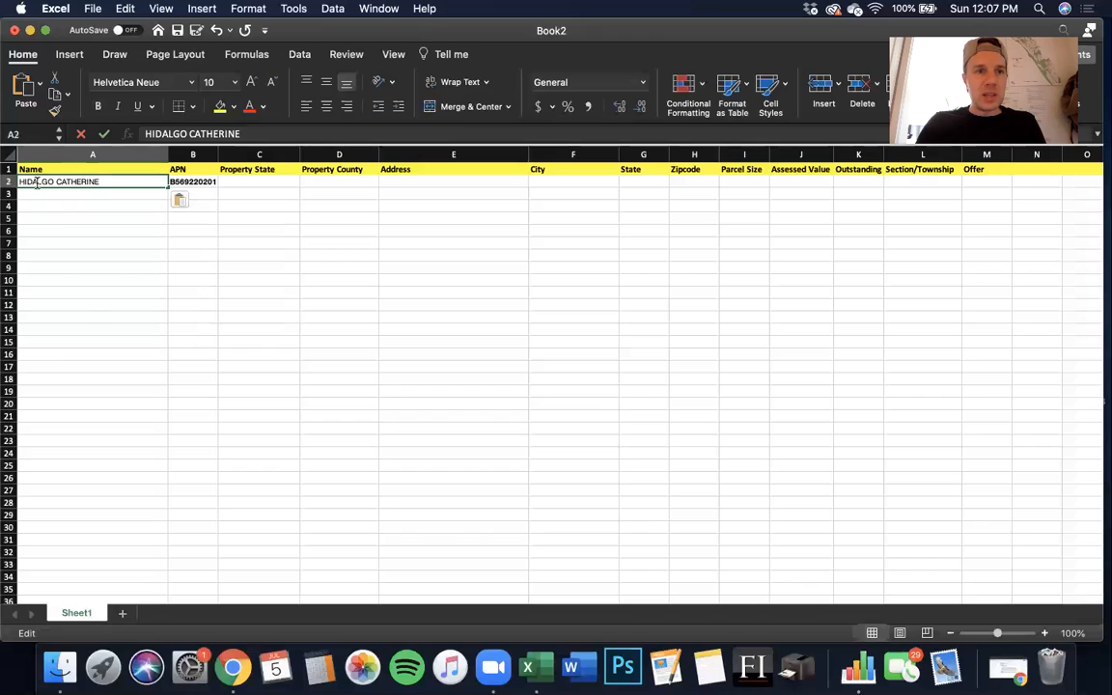
- Reorder the owner's name in cell A2 so the first name comes before the last name
double_click(35, 181)
double_click(36, 181)
key("super+c")
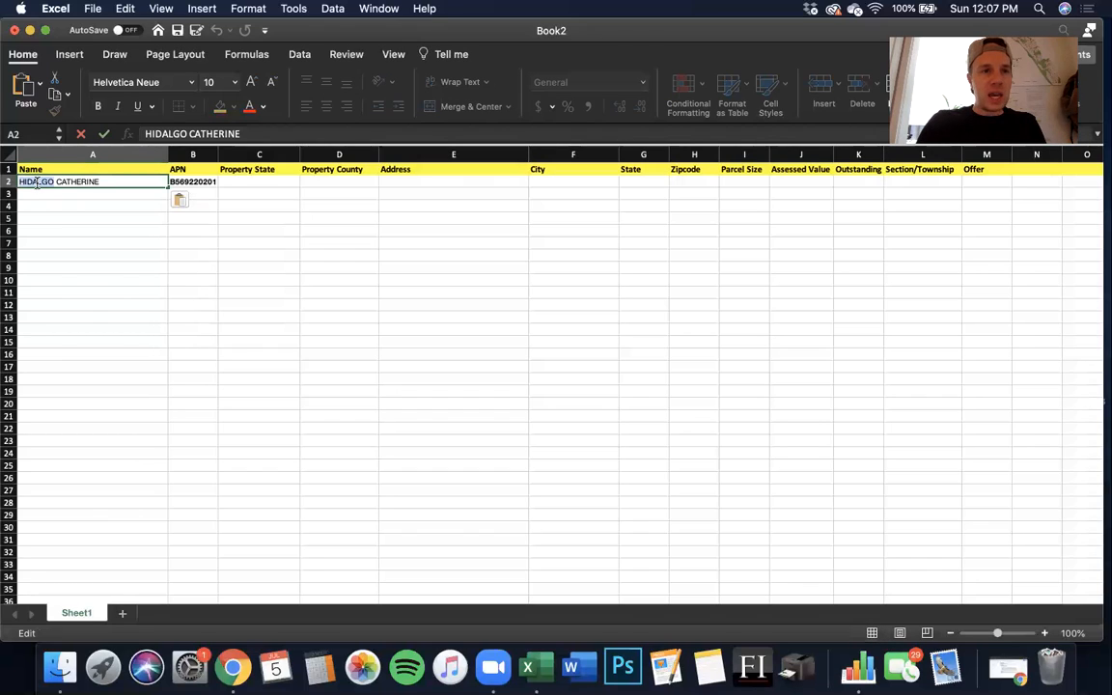
key("BackSpace")
key("Delete")
key("super+v")
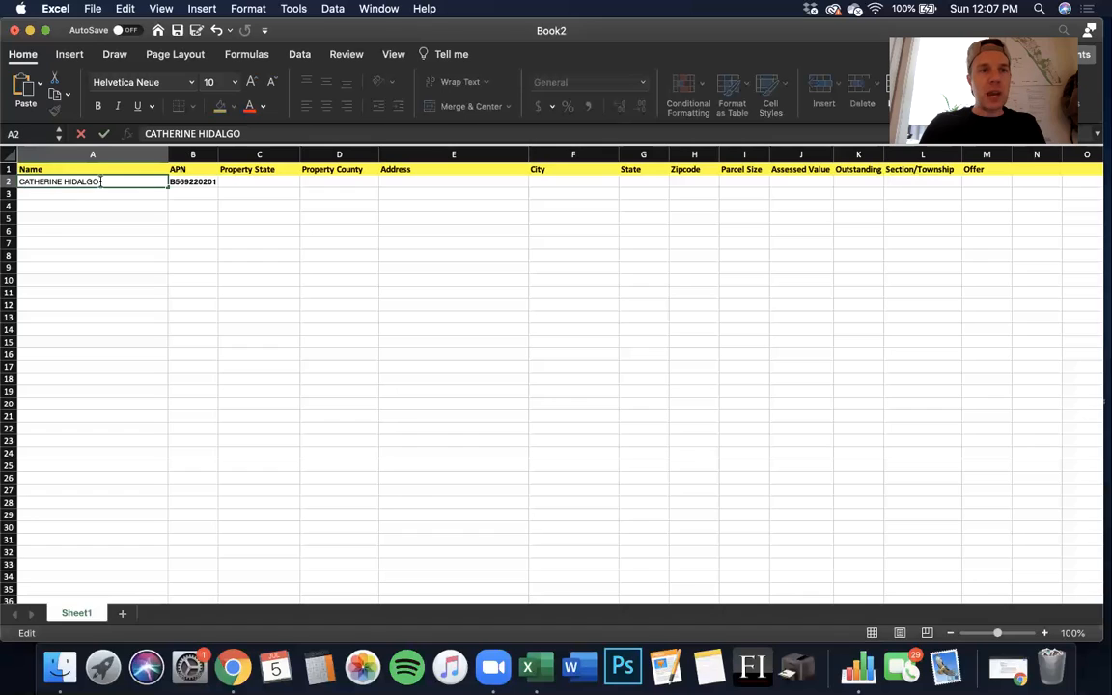
left_click(42, 184)
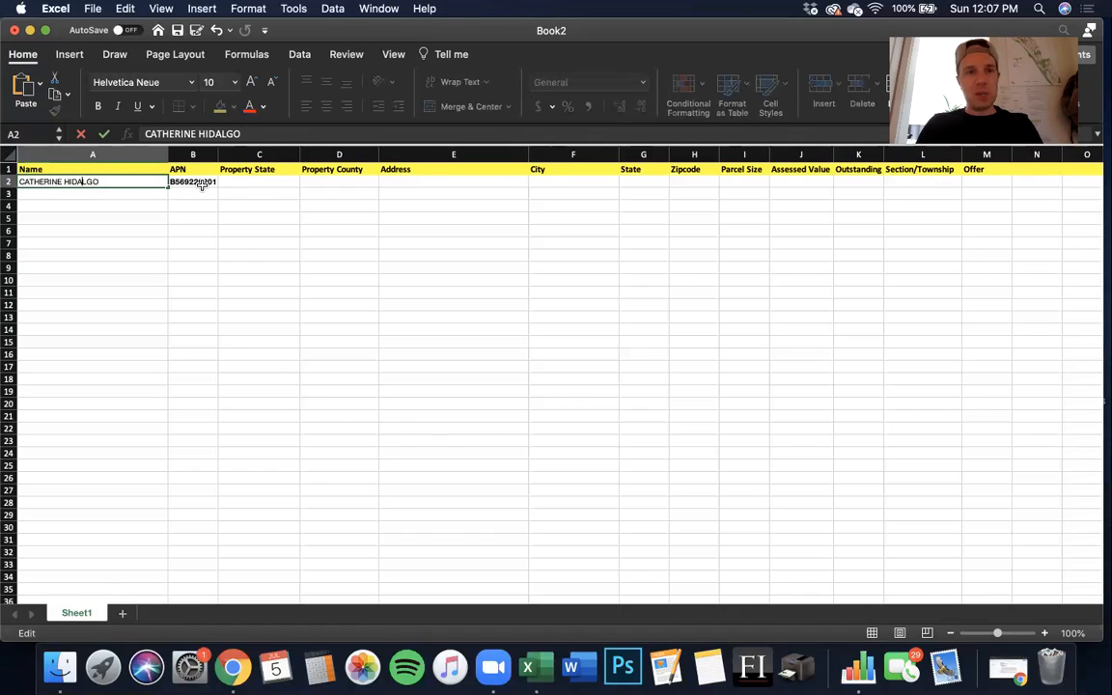
- Switch back to TaxLienList in Numbers and select the first record's legal description
key("ctrl+Up")
left_click(224, 268)
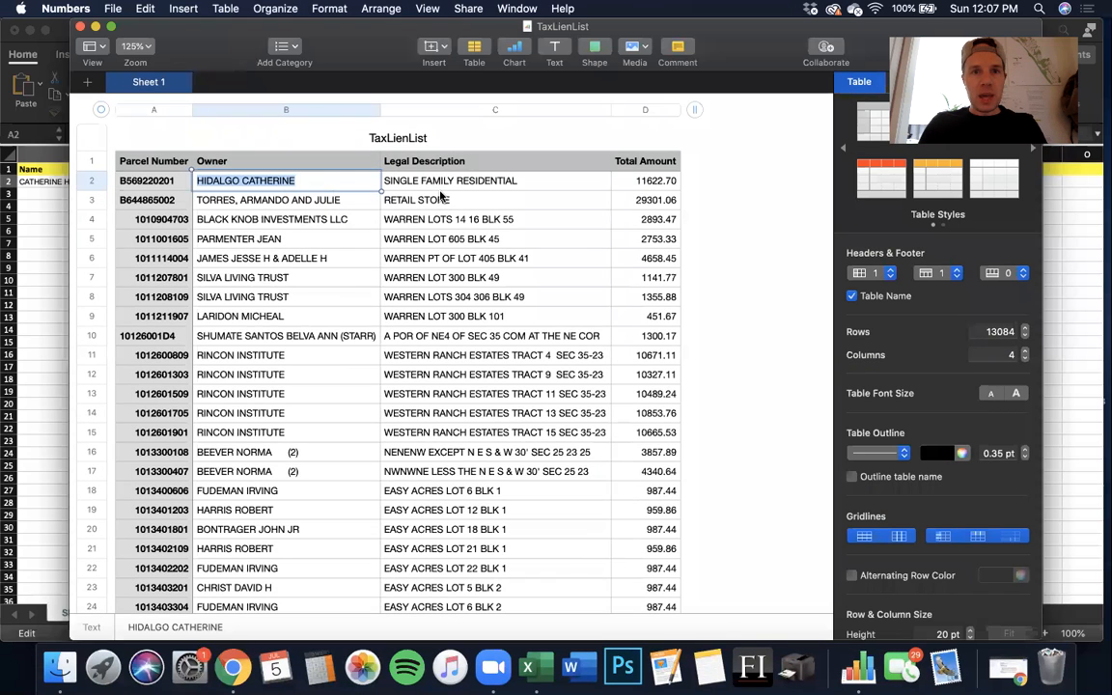
left_click(423, 189)
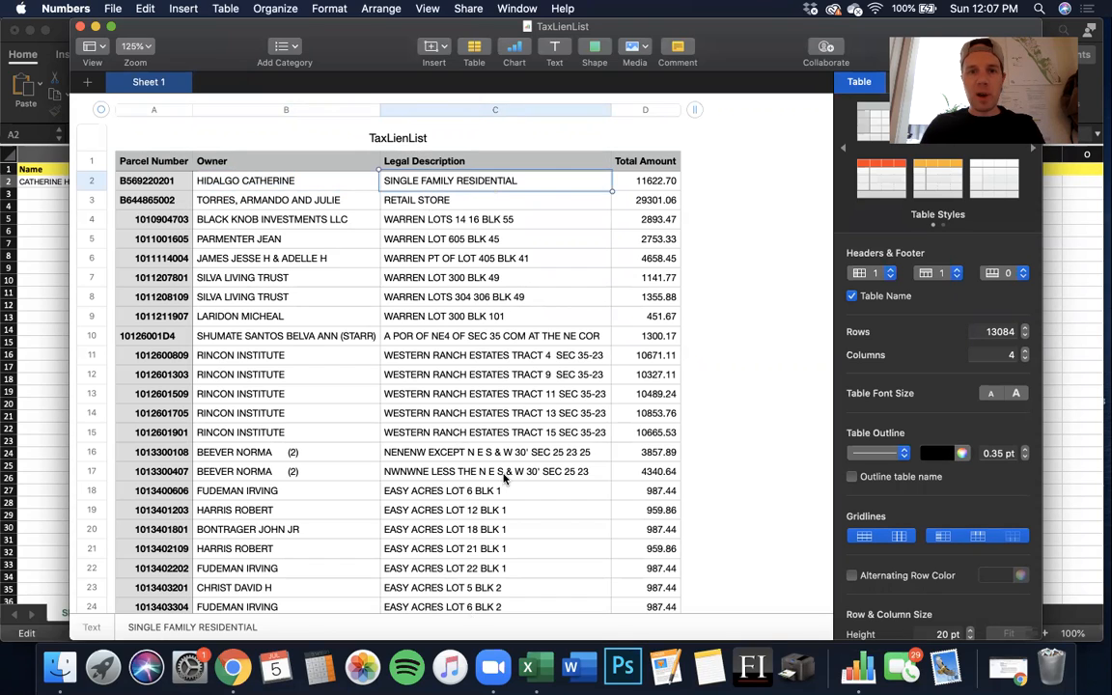
- Review the first record's total amount, parcel number and owner in TaxLienList
left_click(653, 187)
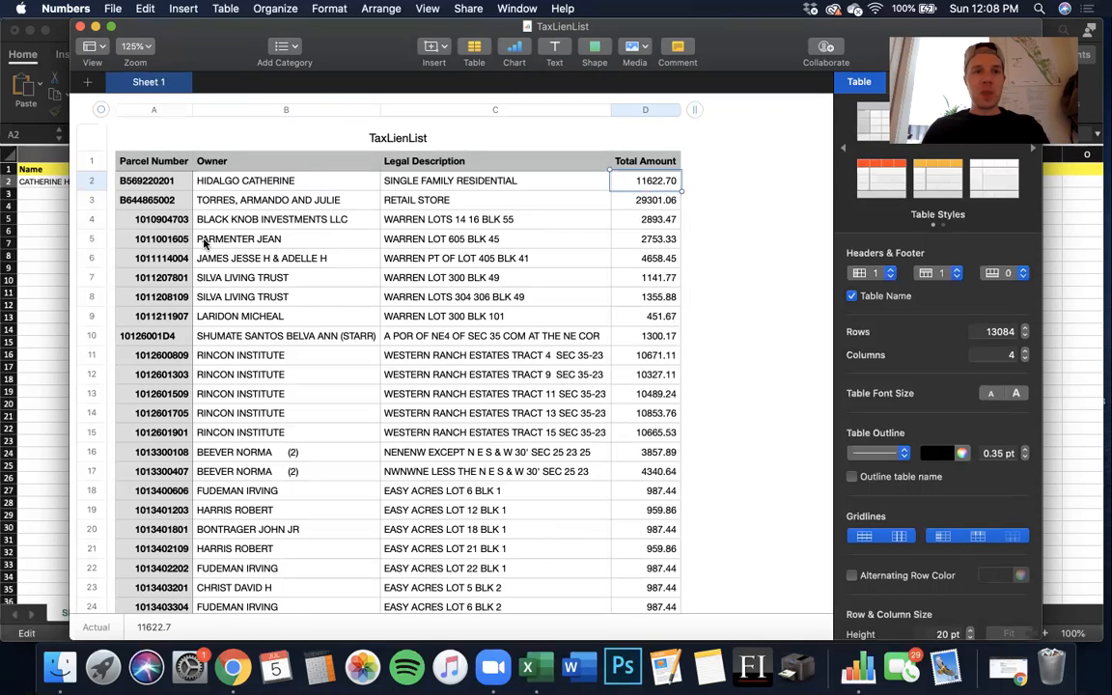
left_click(143, 186)
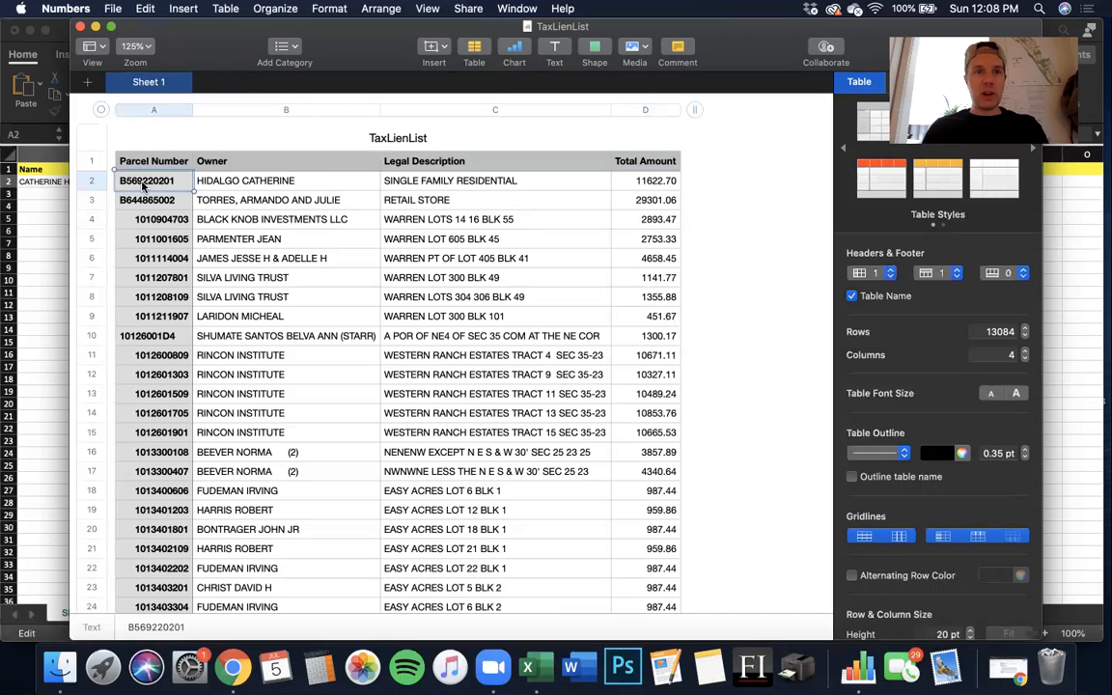
left_click(285, 187)
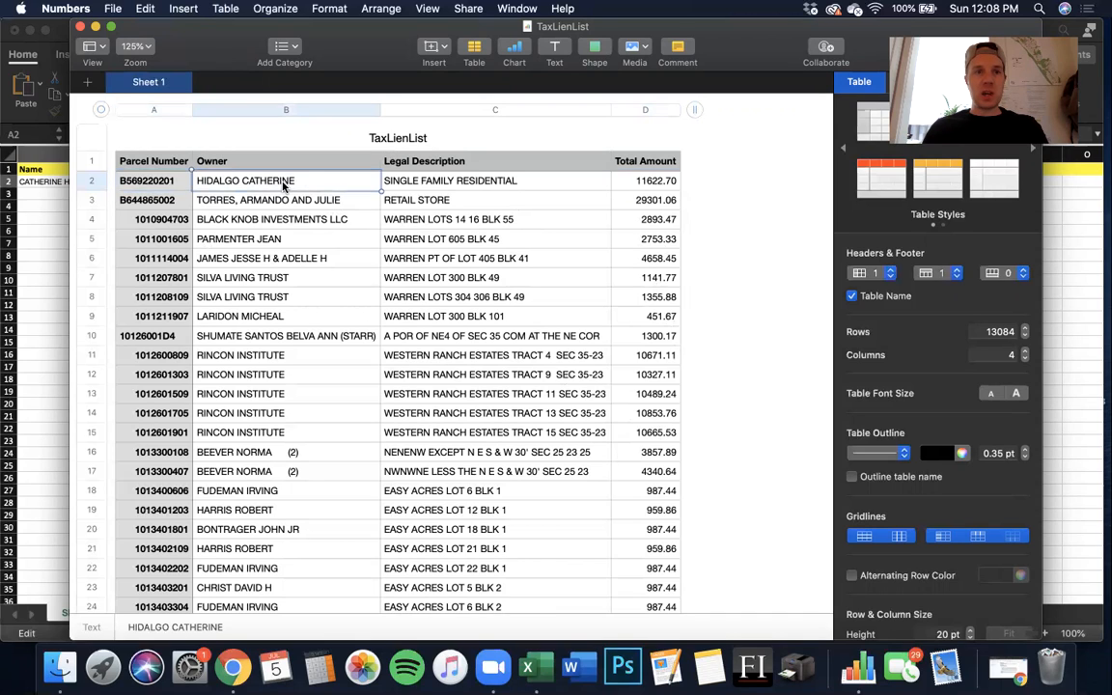
left_click(149, 183)
left_click(289, 184)
- Copy the first record's parcel number from TaxLienList in Numbers and look it up in the Cochise County Treasurer's Parcel Inquiry in Chrome
key("ctrl+Up")
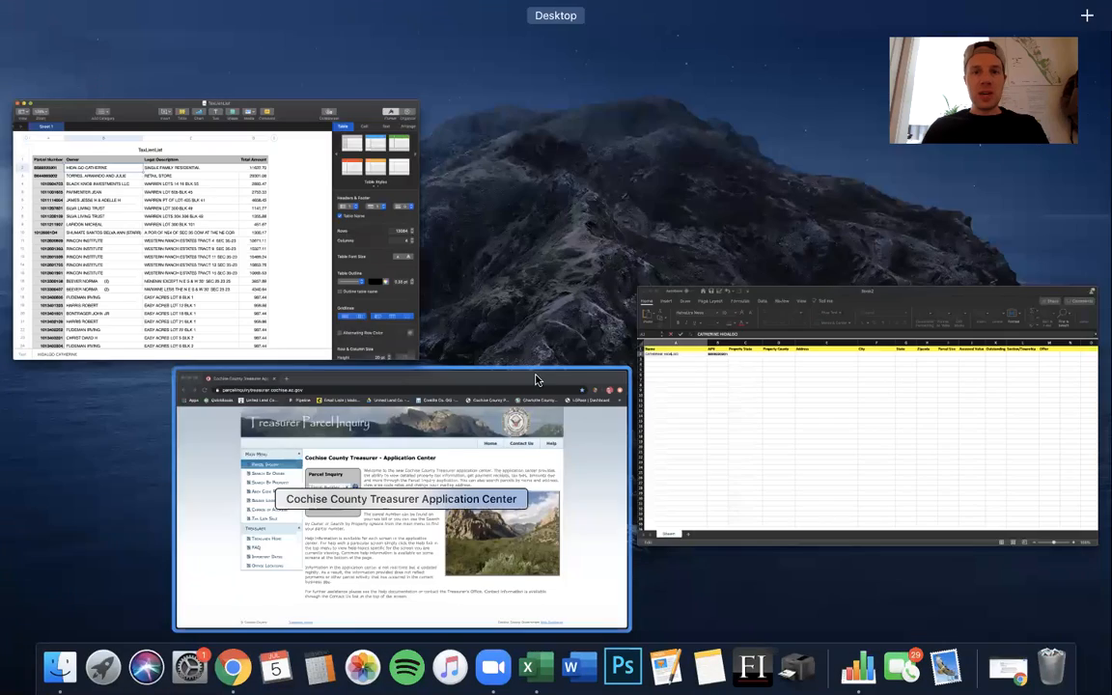
left_click(434, 402)
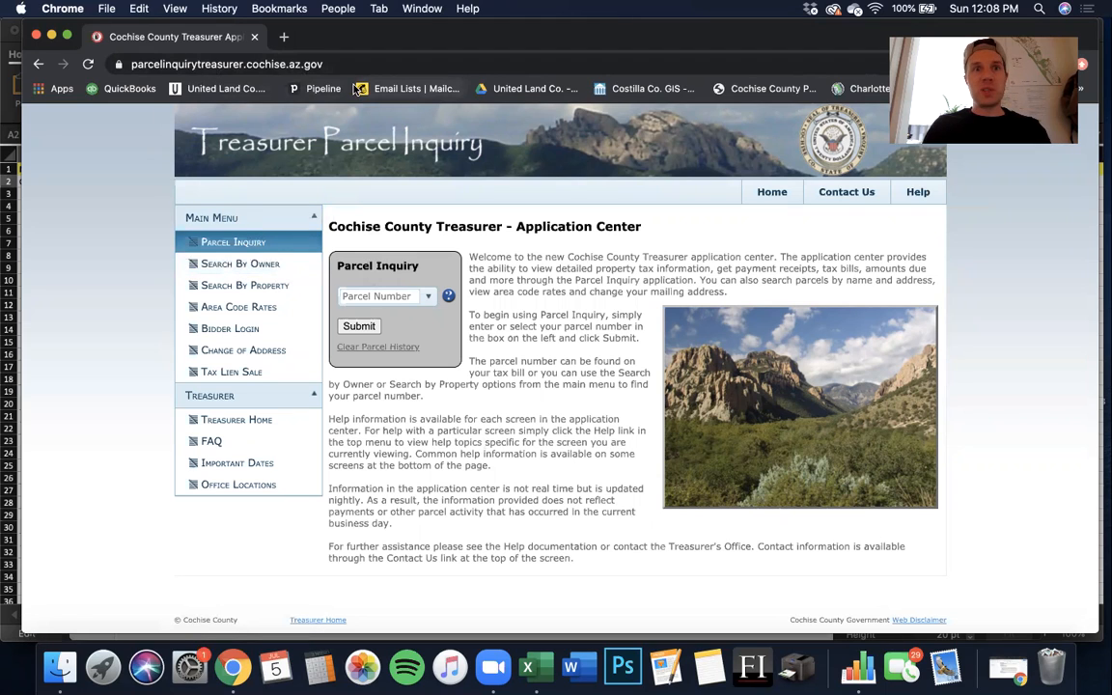
key("ctrl+Up")
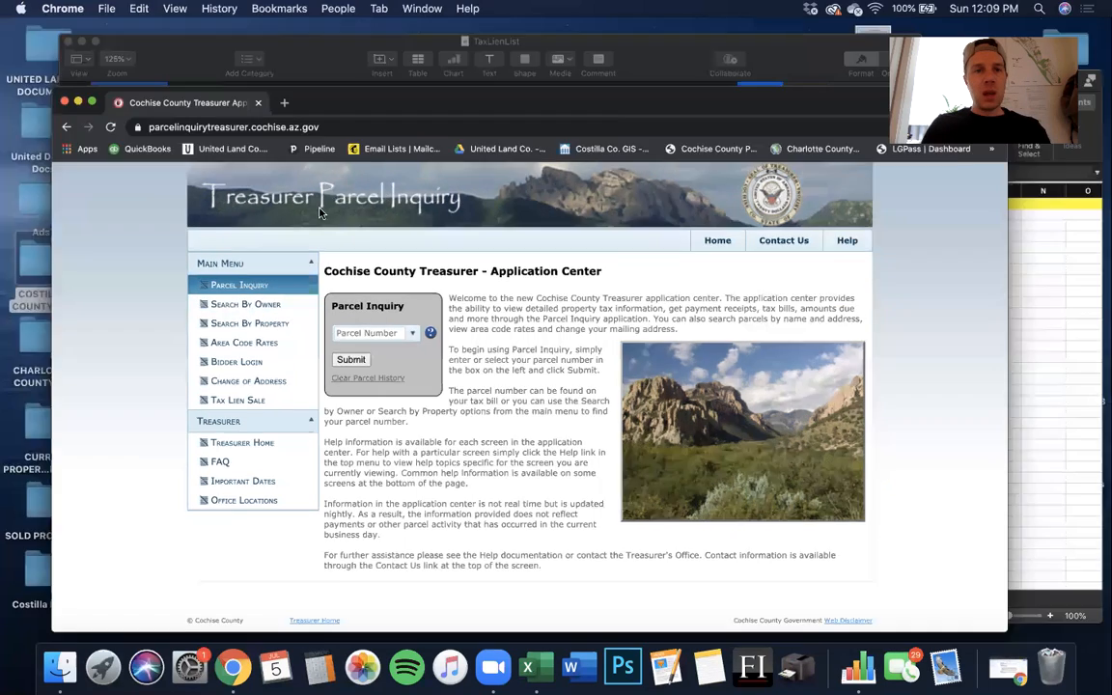
left_click(151, 185)
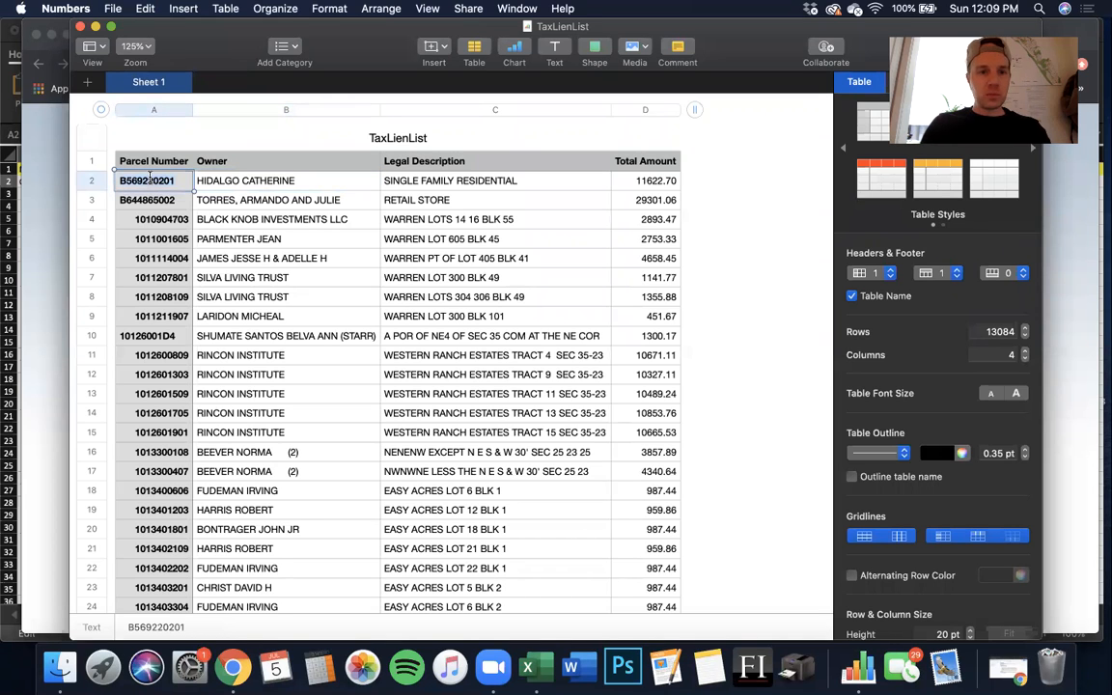
key("ctrl+Up")
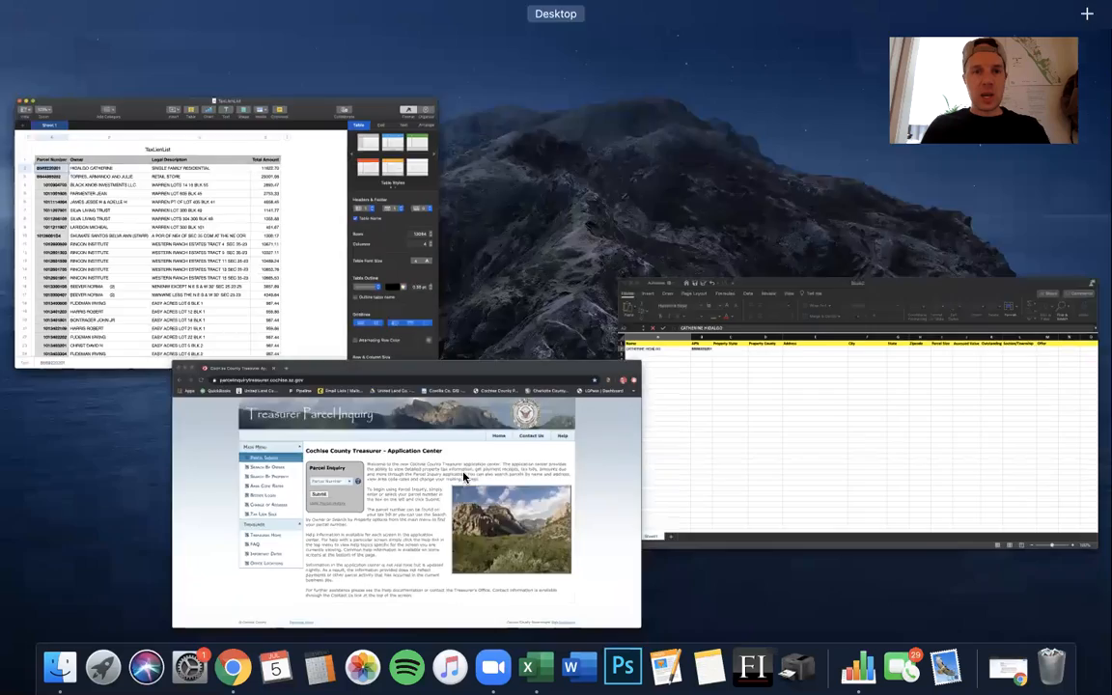
left_click(416, 423)
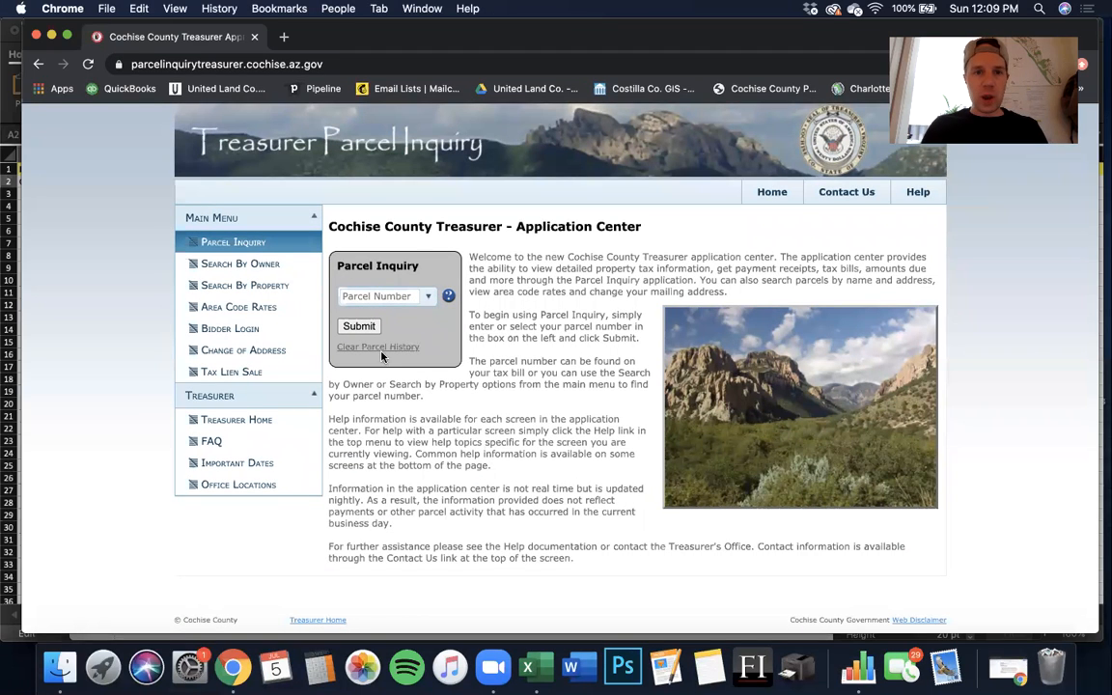
left_click(380, 295)
type("B569220201")
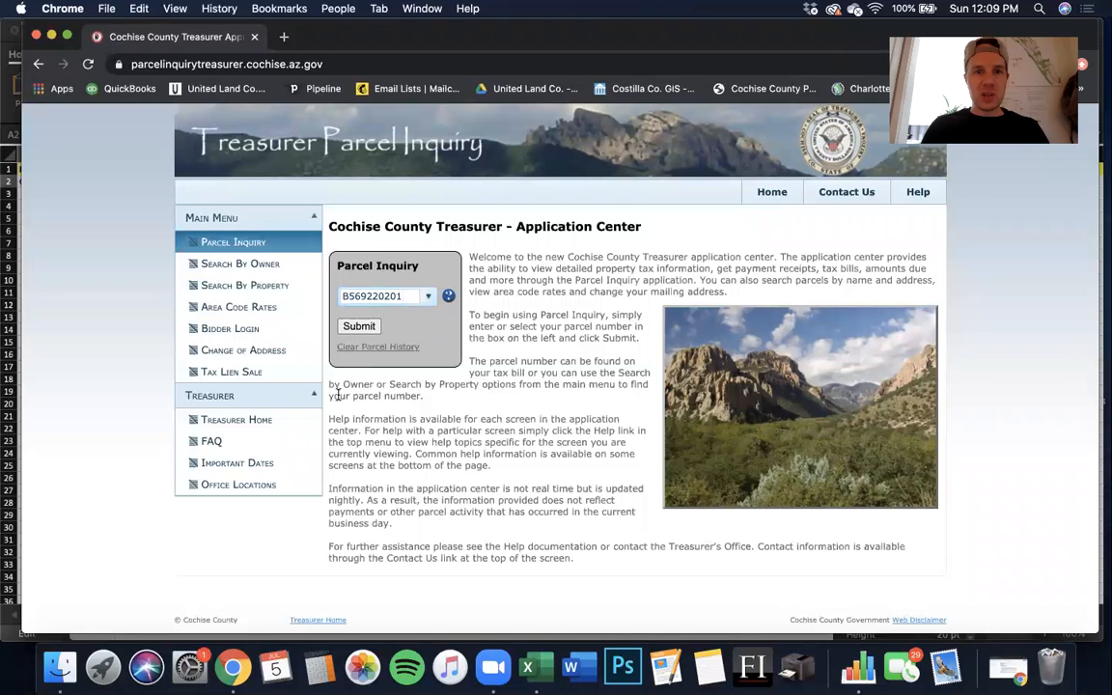
left_click(357, 327)
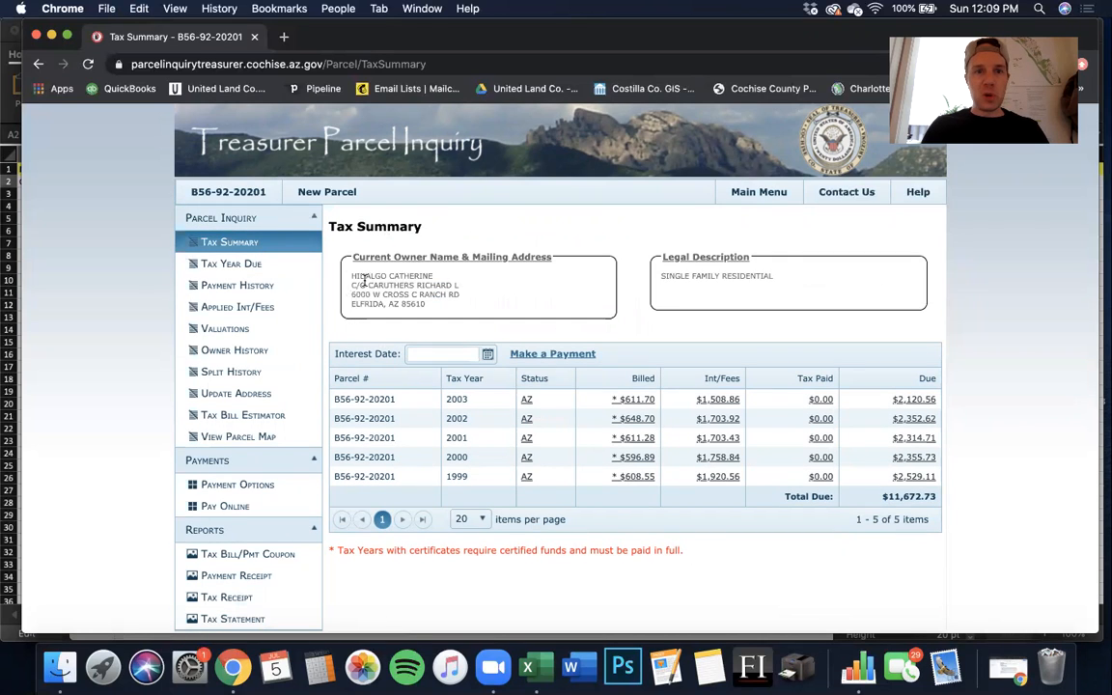
- Compare the owner's name on the Tax Summary page with the TaxLienList record in Numbers and Name cell A2 of Book2 in Excel
left_click_drag(350, 278, 443, 281)
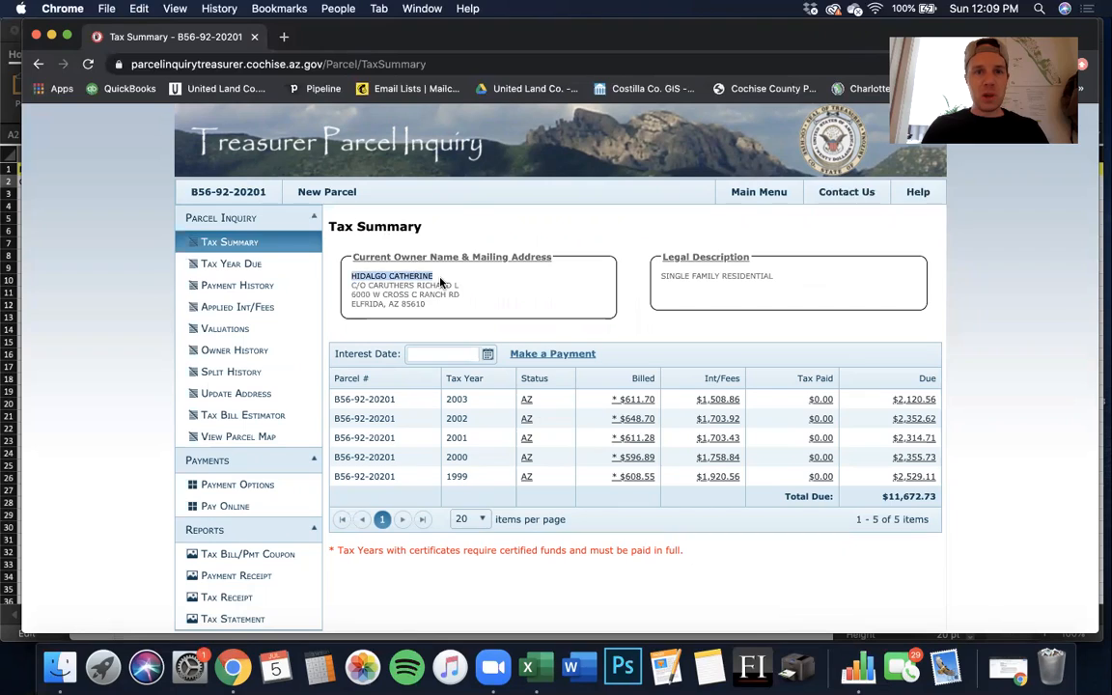
key("ctrl+Up")
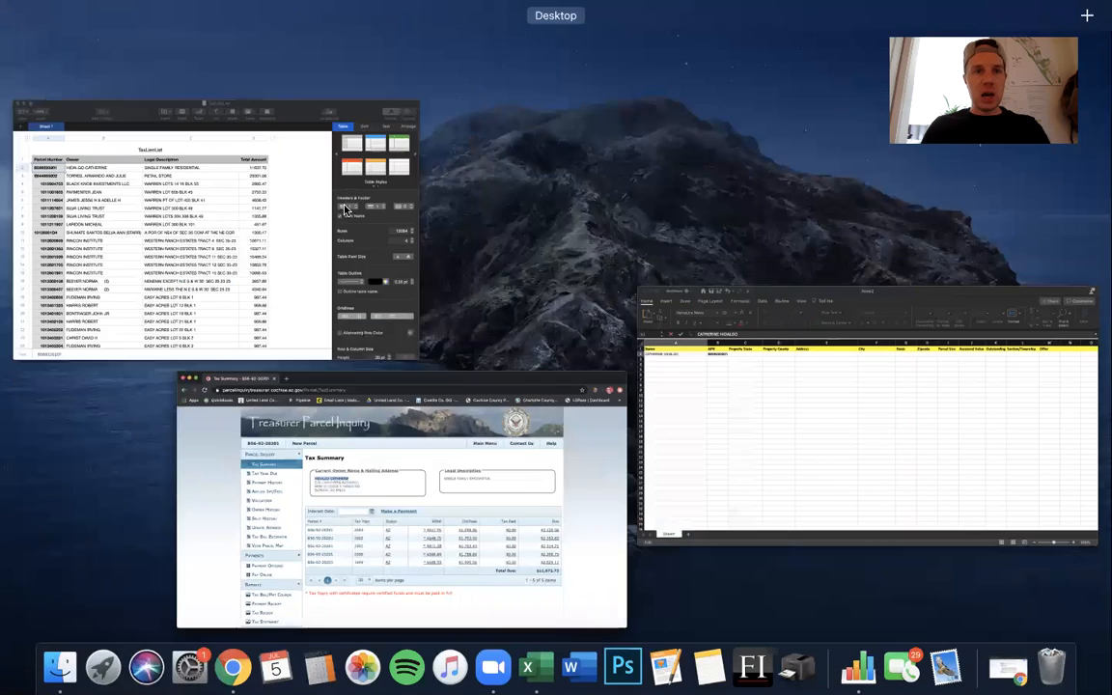
left_click(213, 216)
key("ctrl+Up")
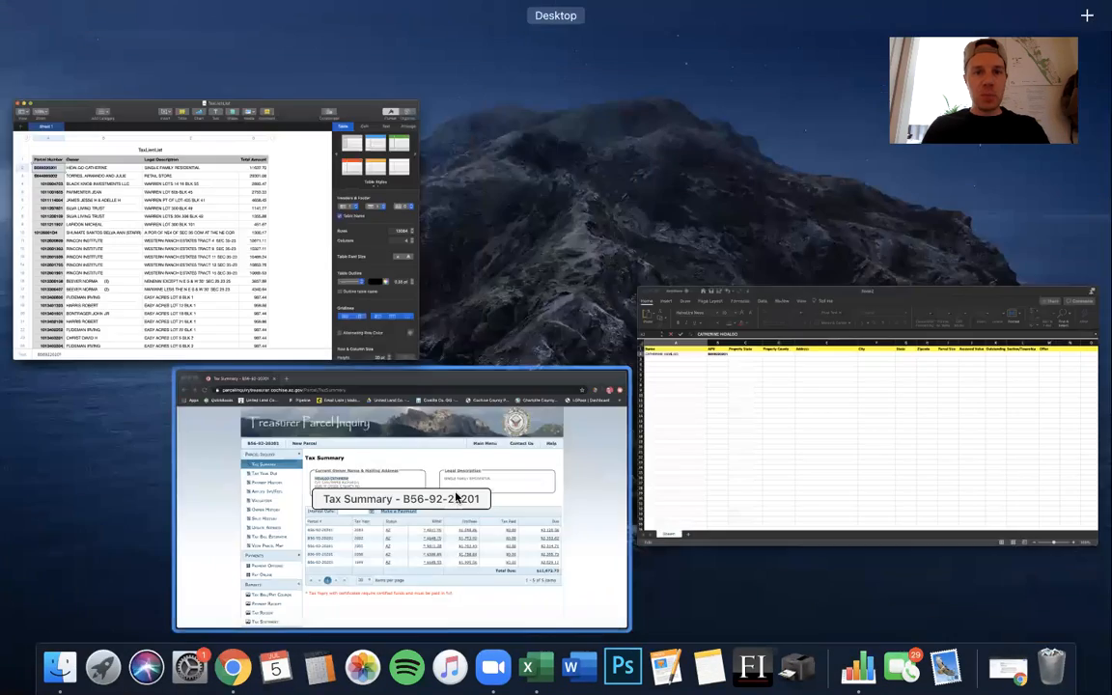
left_click(406, 454)
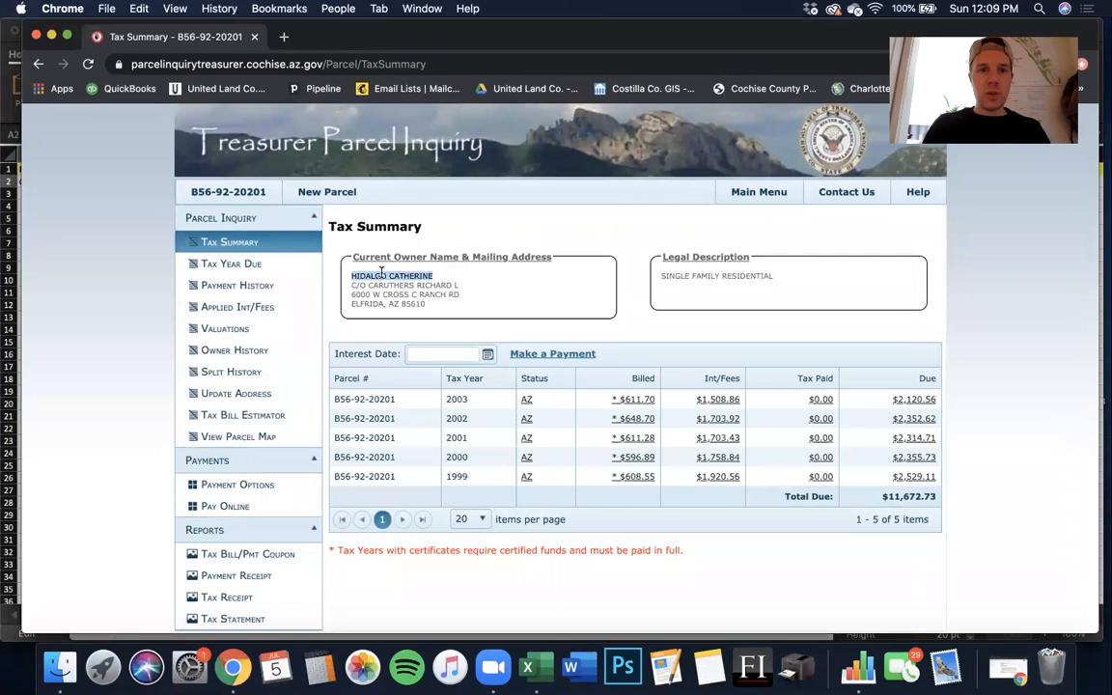
left_click(367, 277)
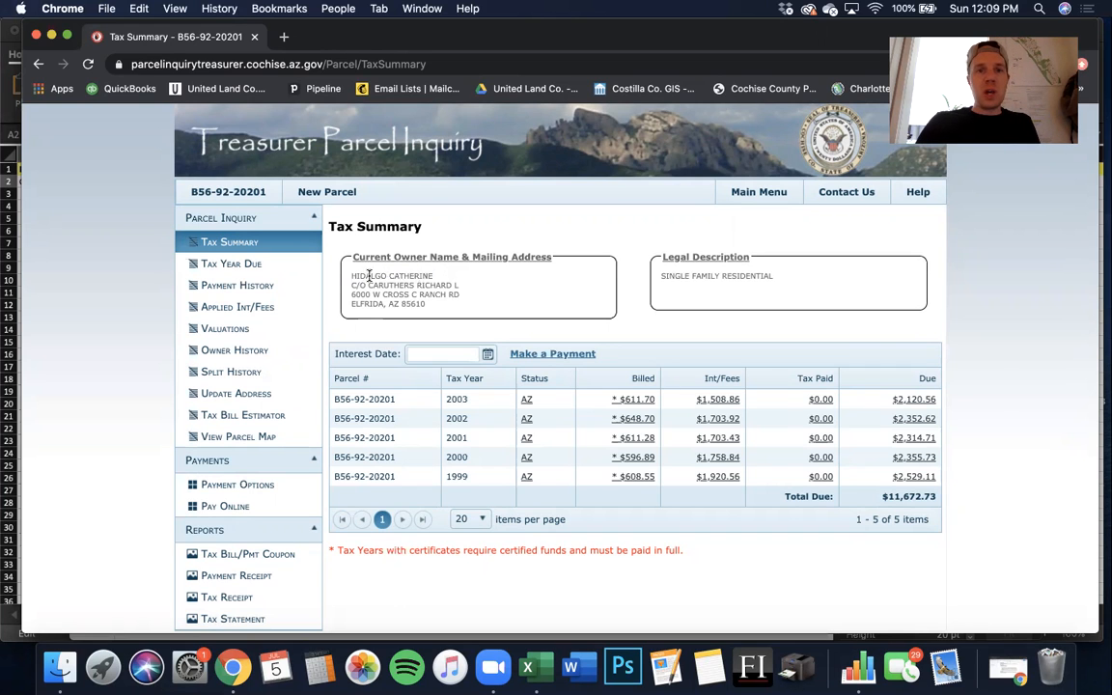
key("ctrl+Up")
left_click(851, 466)
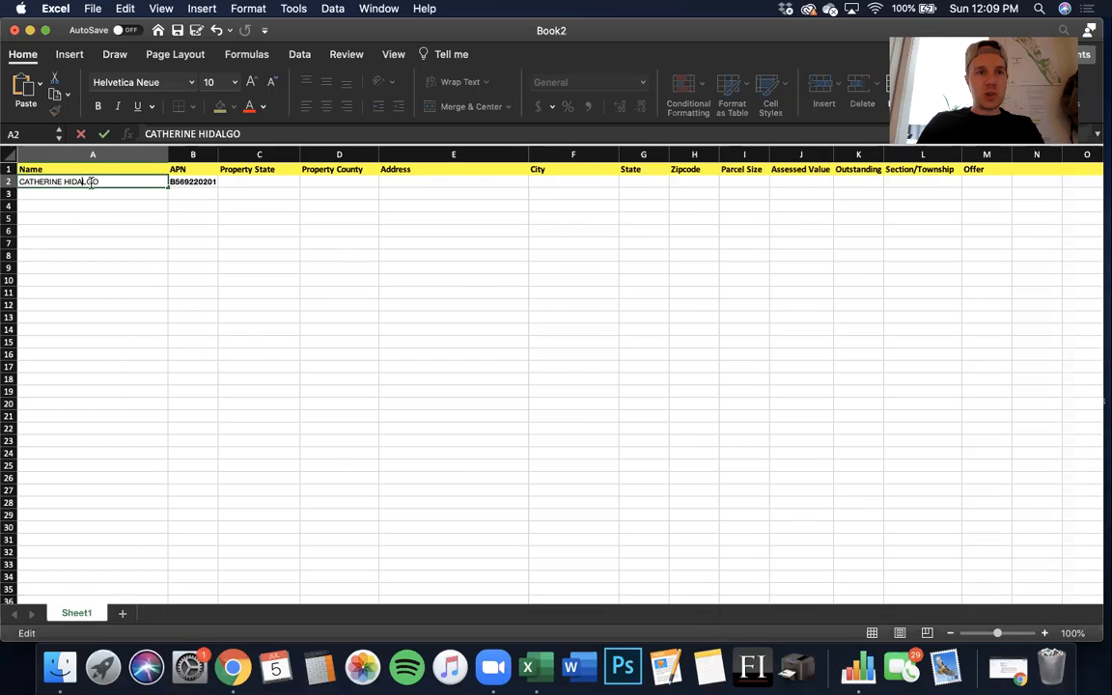
- Copy the owner's mailing street address from the Tax Summary page in Chrome into Address cell E2 of Book2 in Excel
key("ctrl+Up")
left_click(302, 522)
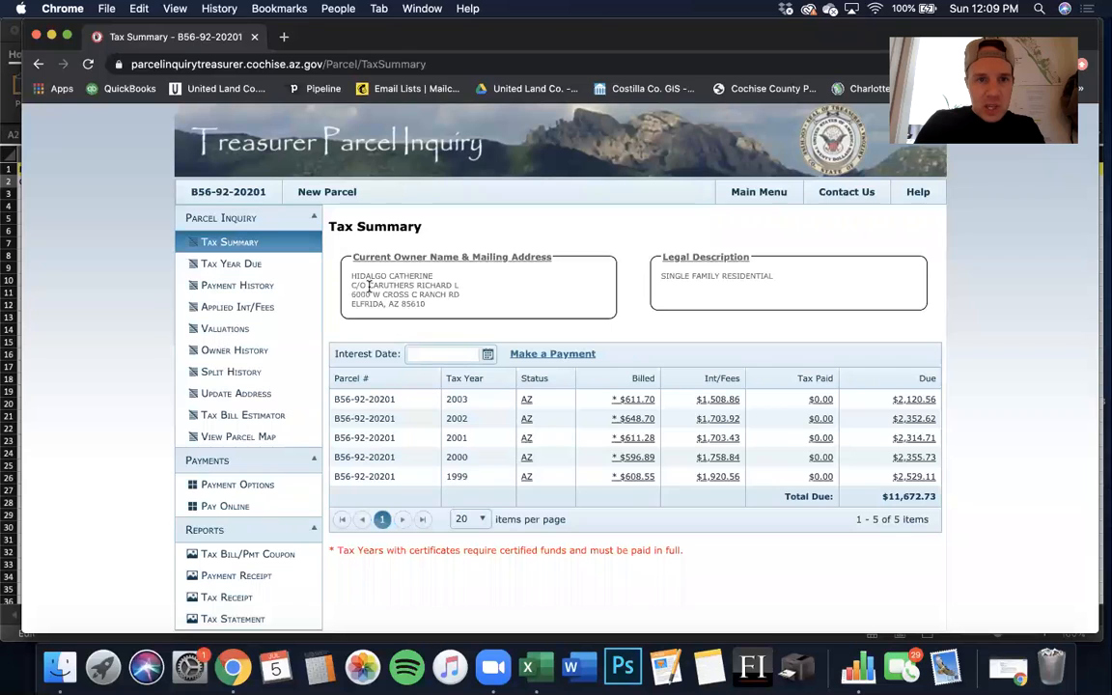
left_click_drag(351, 295, 460, 300)
key("super+c")
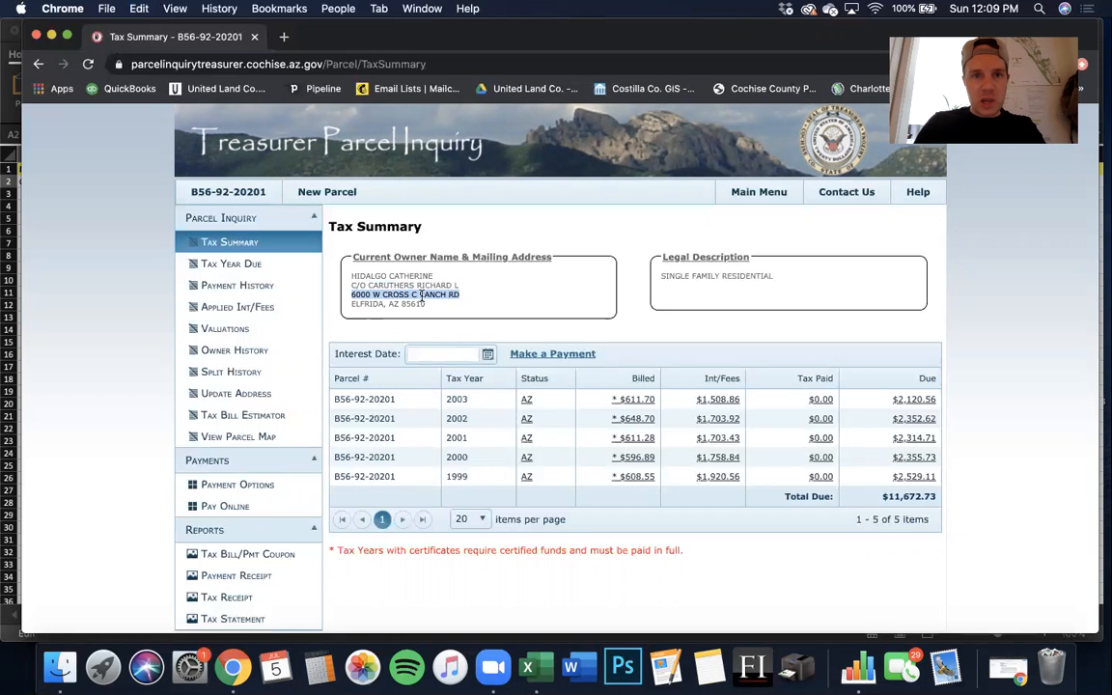
key("ctrl+Up")
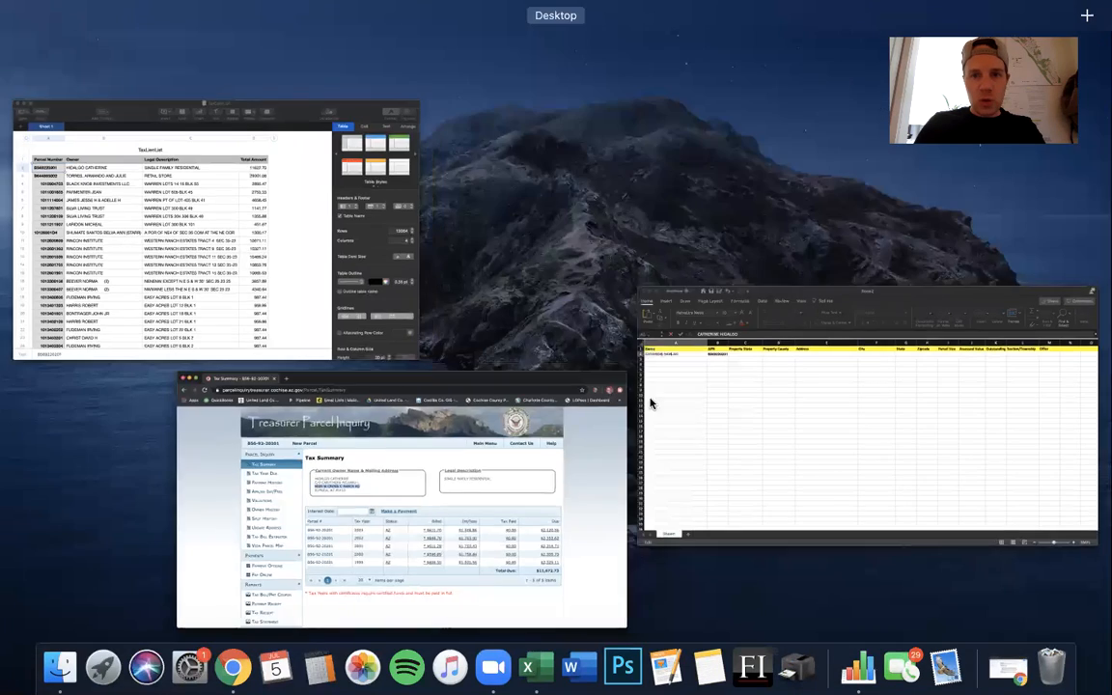
left_click(650, 404)
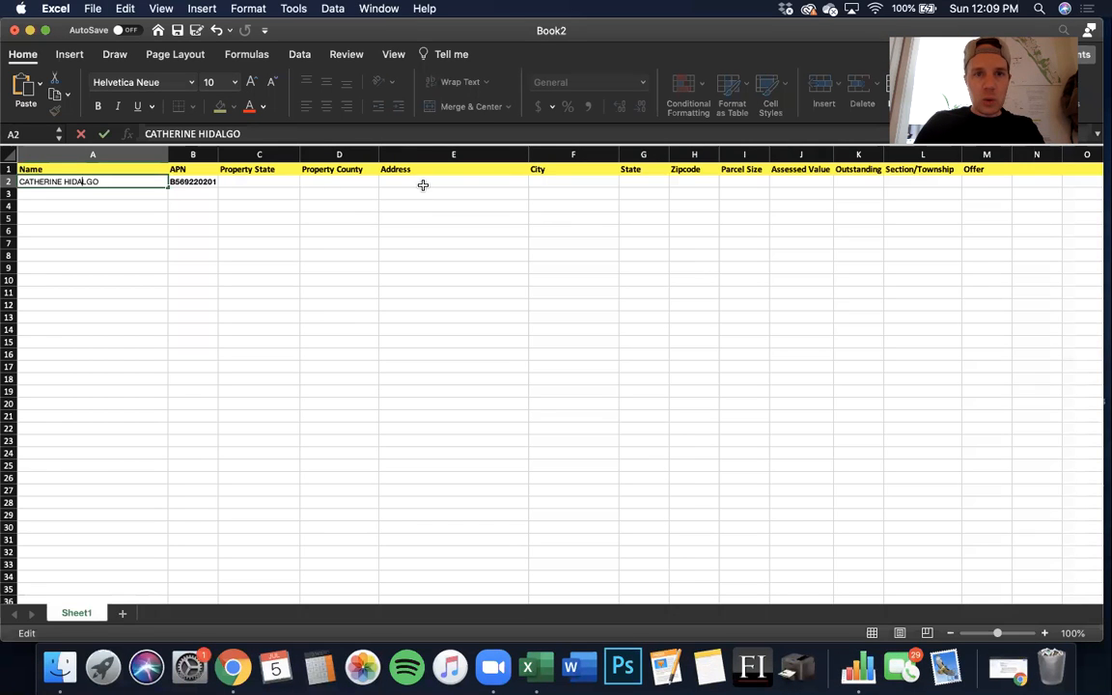
left_click(423, 185)
key("super+v")
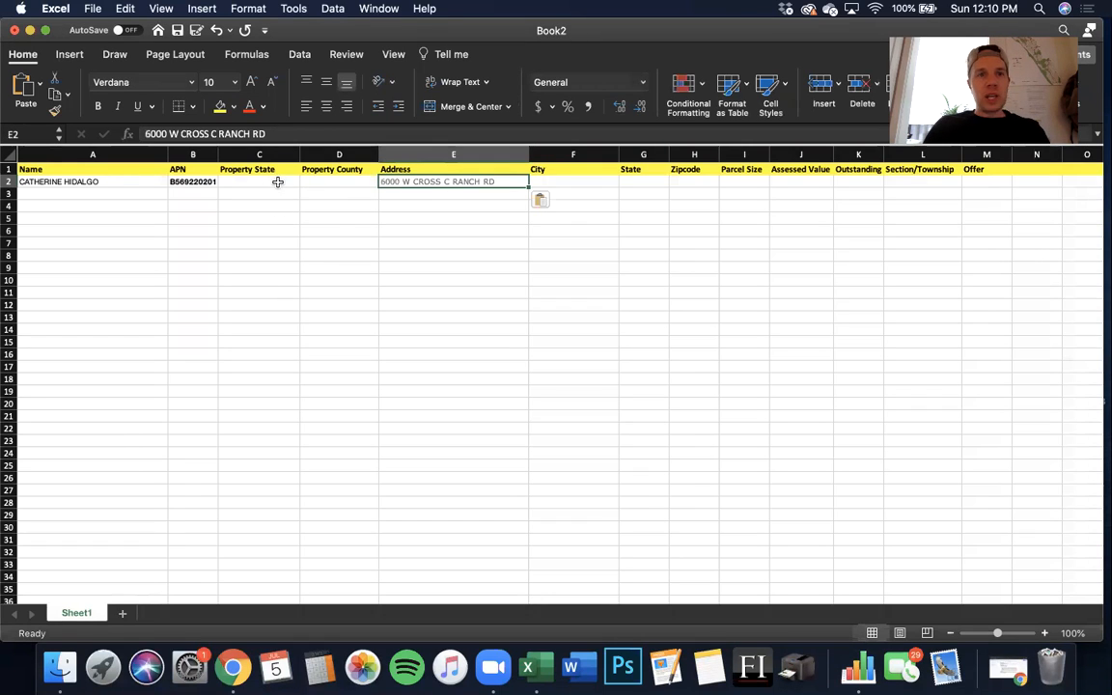
- Enter AZ as the Property State in C2 and Cochise as the Property County in D2
left_click(271, 181)
type("AZ")
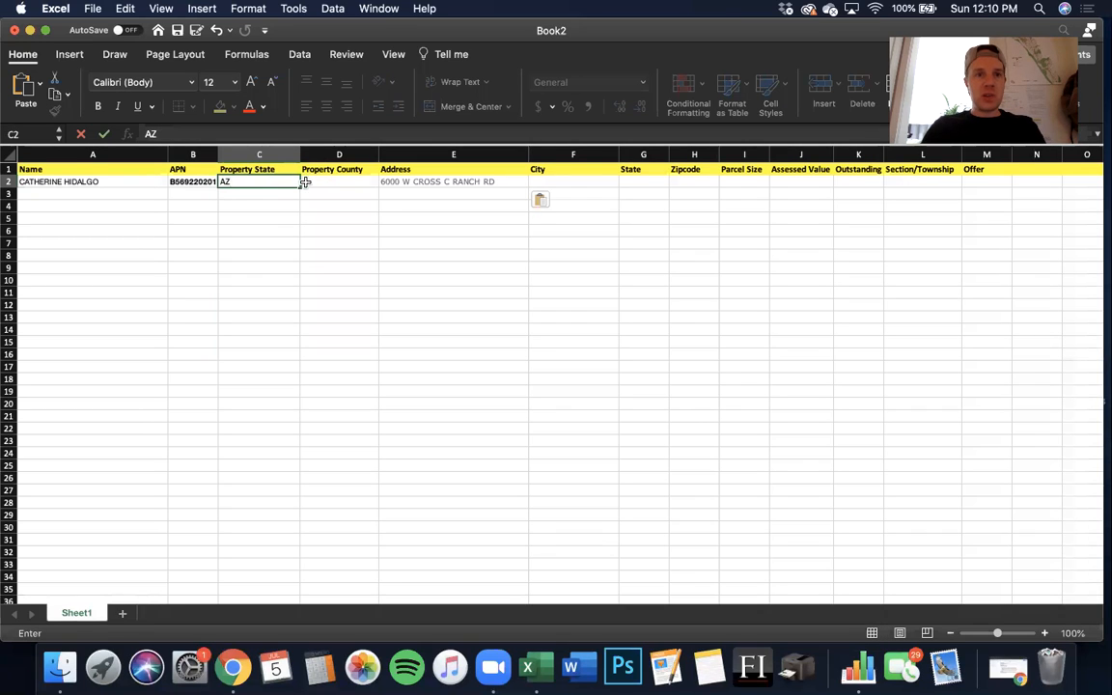
left_click(316, 184)
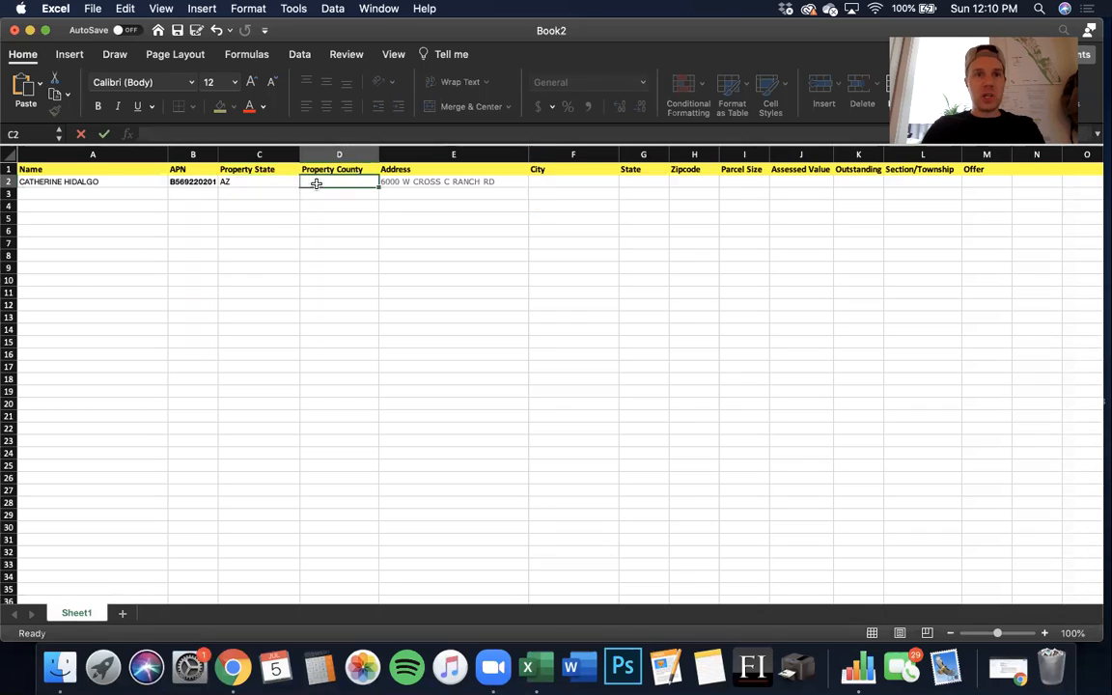
type("Cochise")
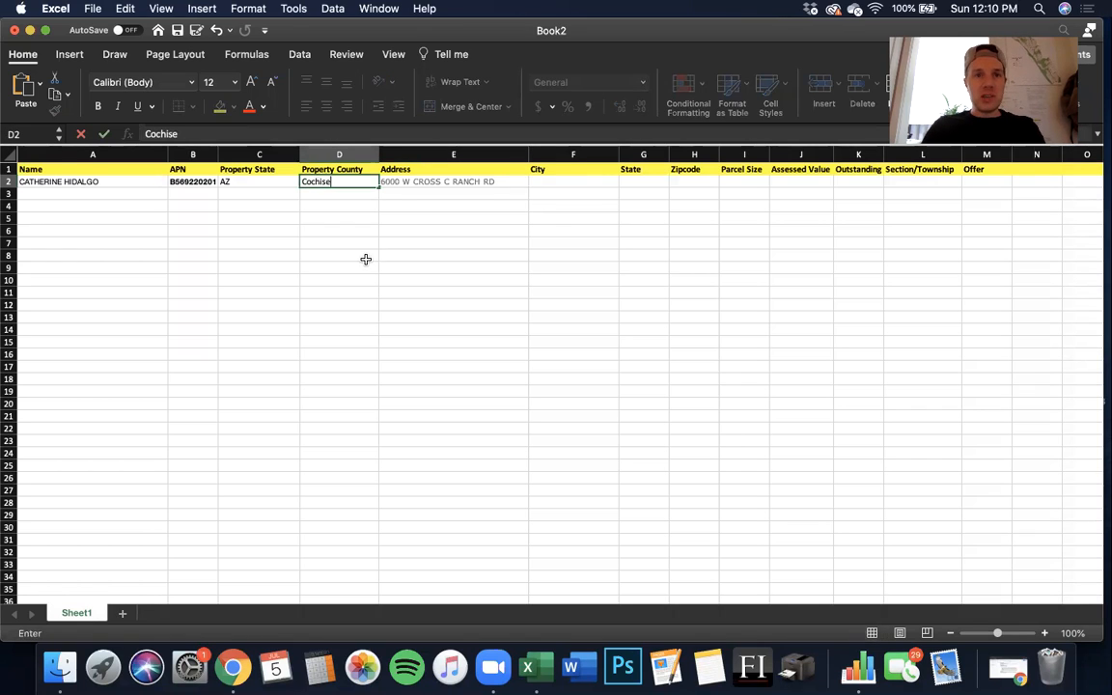
left_click(366, 257)
left_click(227, 183)
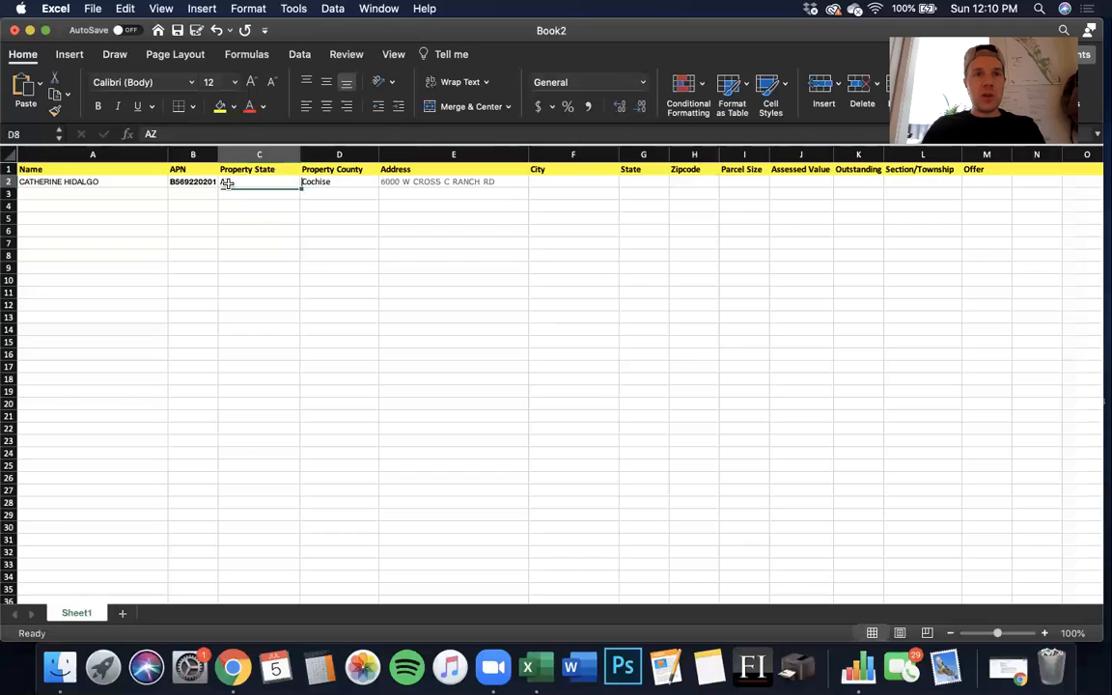
left_click(333, 183)
mouse_move(333, 184)
left_mouse_down()
mouse_move(239, 187)
mouse_move(315, 182)
left_mouse_up()
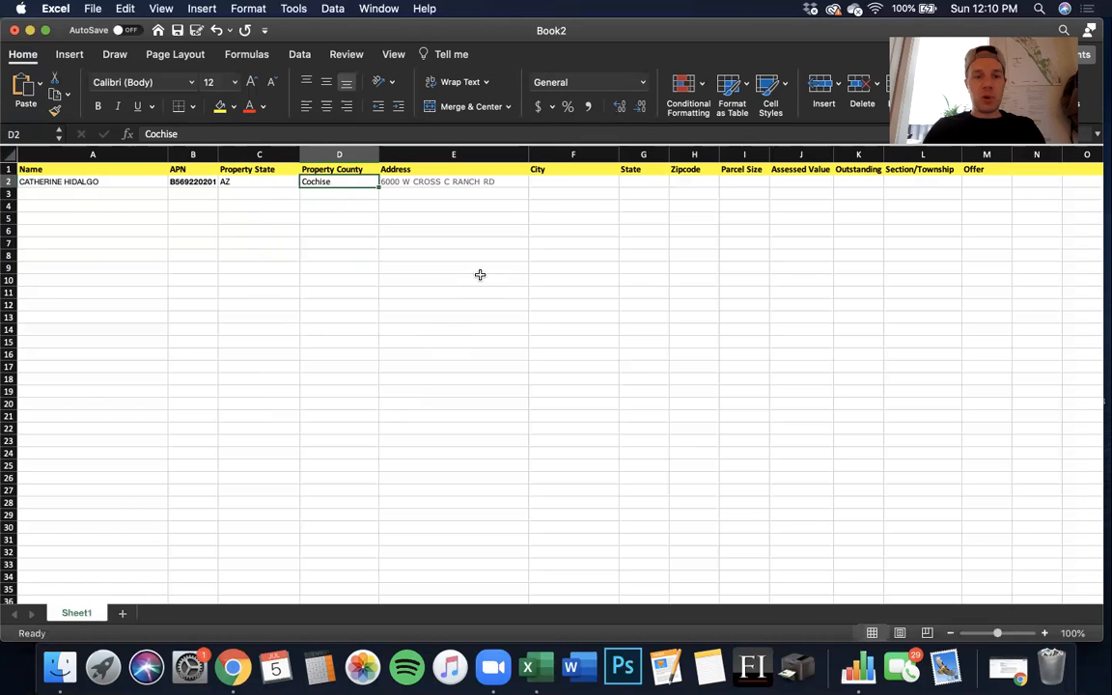
left_click(488, 183)
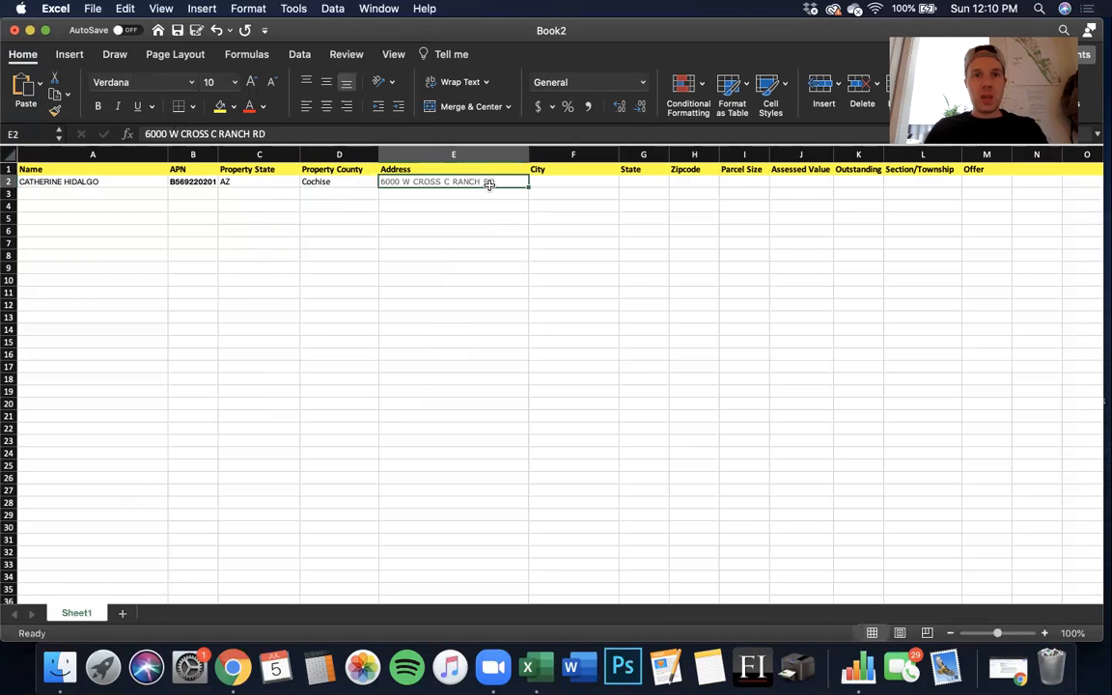
- Copy the owner's city from the Tax Summary mailing address in Chrome into City cell F2 of Book2 in Excel
key("ctrl+Up")
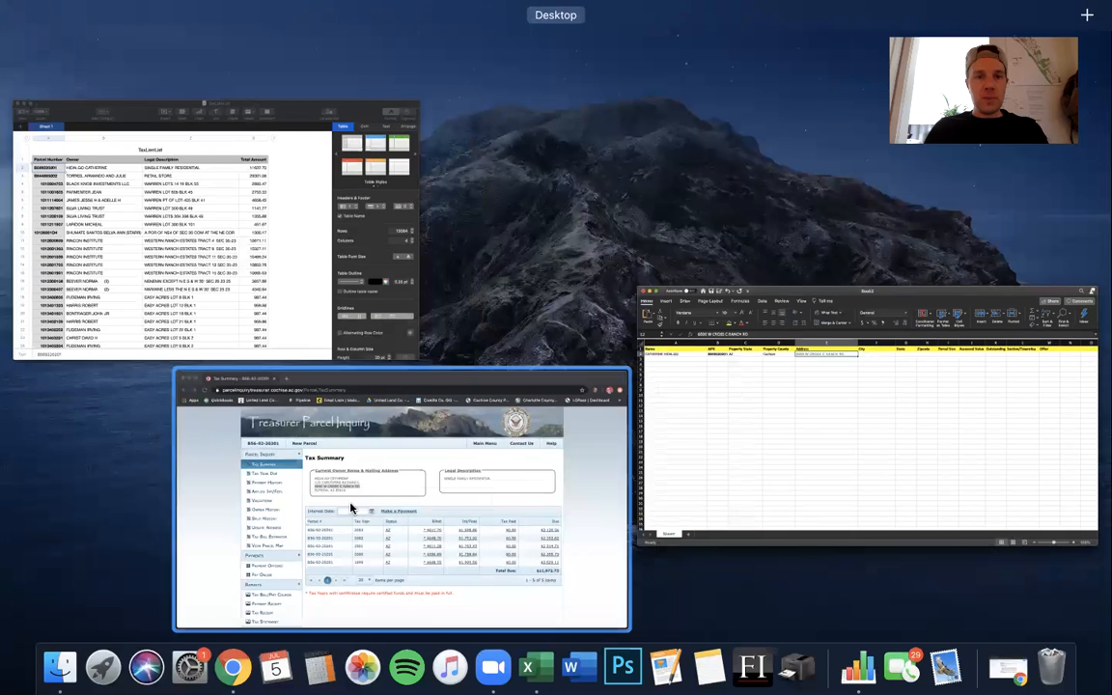
left_click(315, 451)
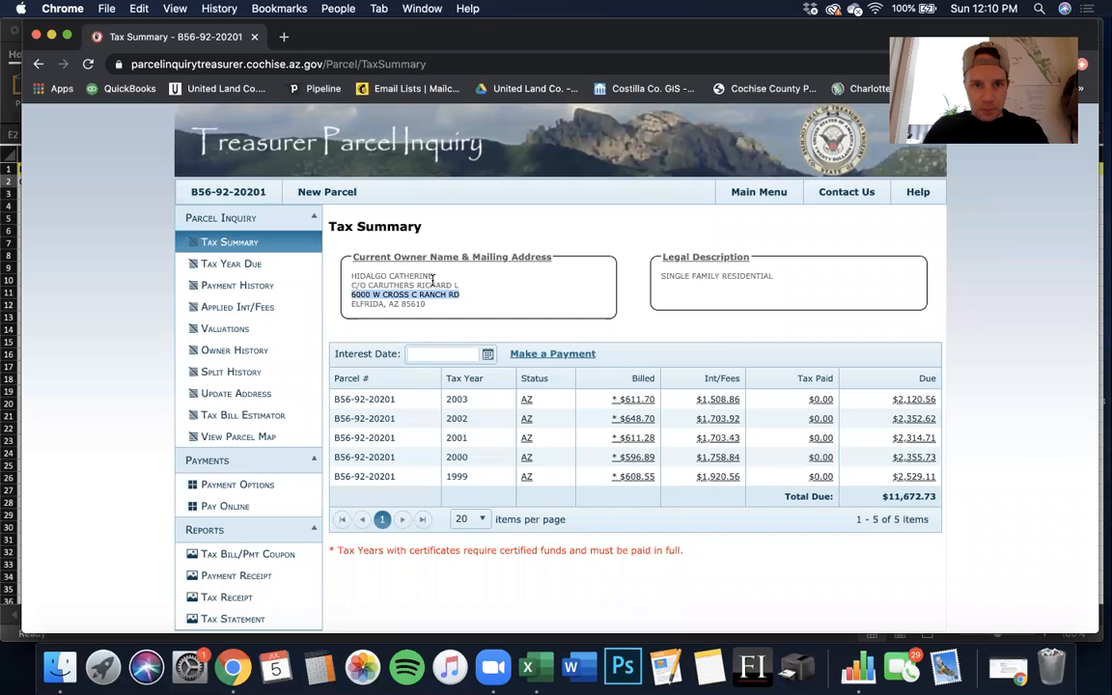
left_click_drag(352, 304, 383, 304)
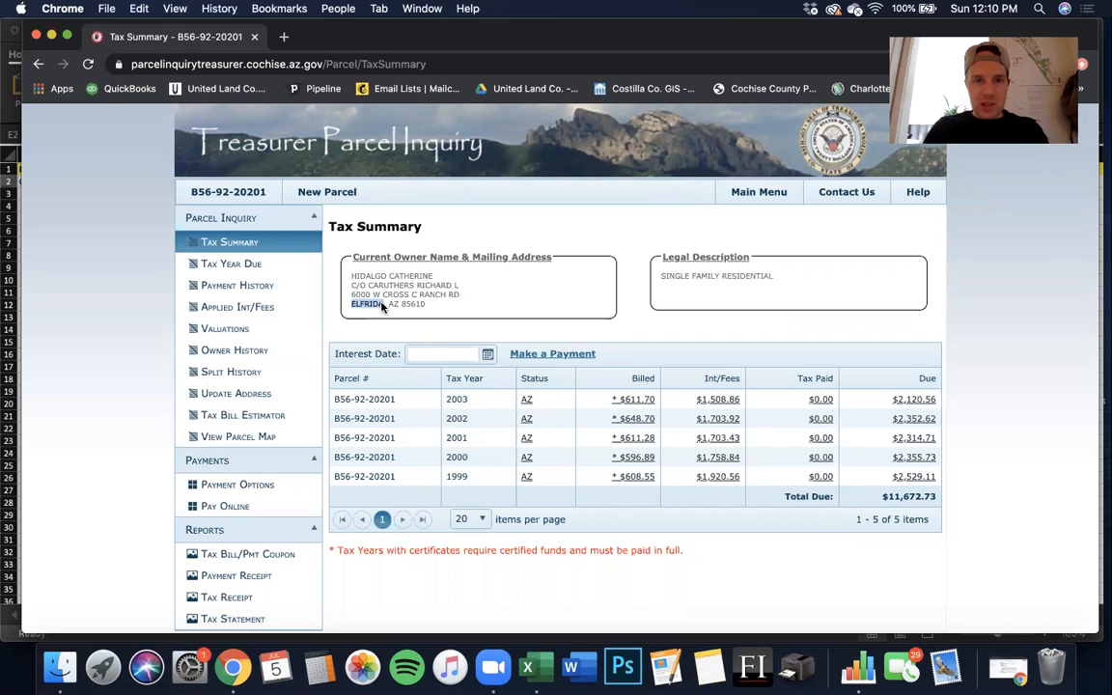
key("ctrl+Up")
left_click(779, 414)
left_click(566, 181)
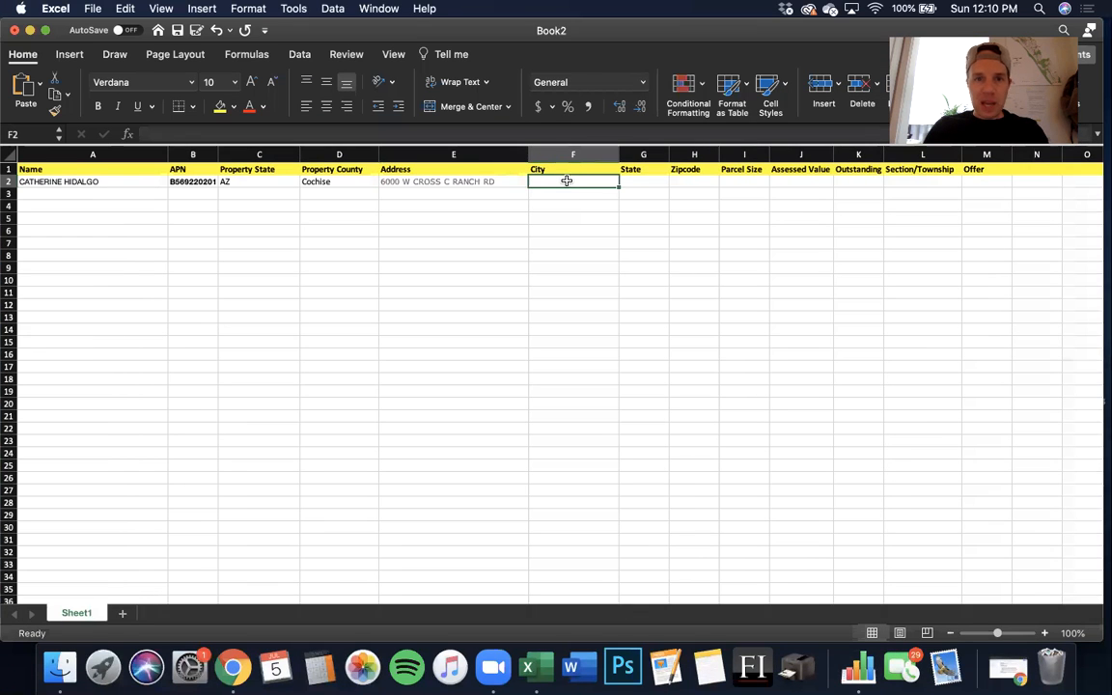
type("ELFRIDA")
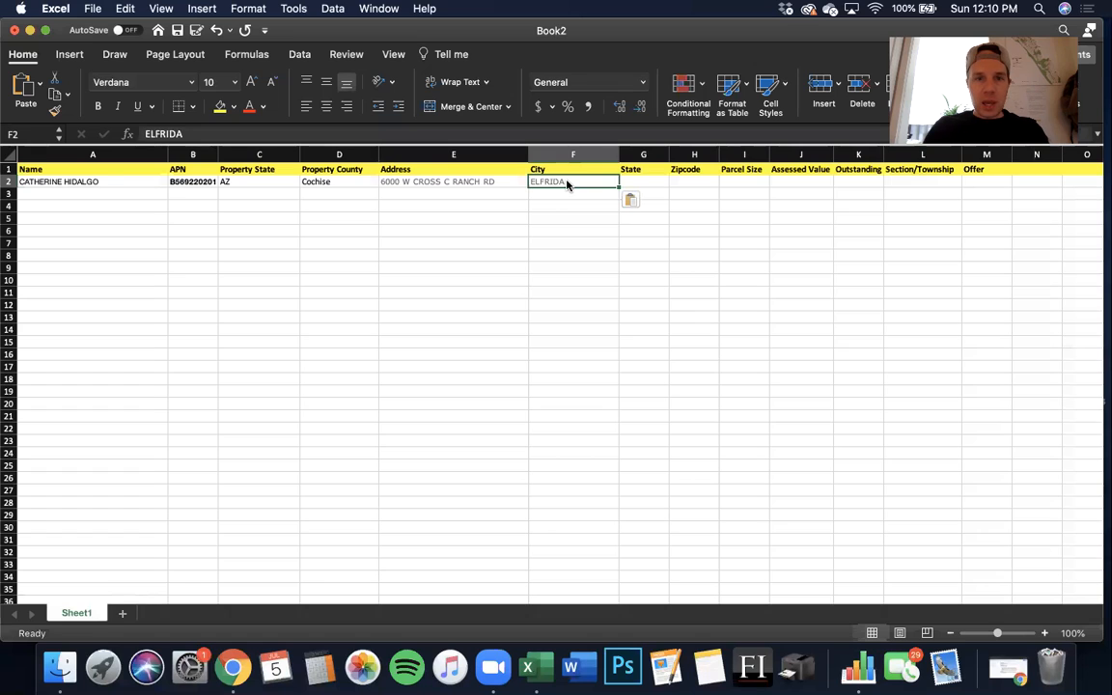
- Copy the owner's ZIP code from the Tax Summary page in Chrome into Zipcode cell H2 of Book2 in Excel, and enter AZ as State in G2
key("ctrl+Up")
left_click(274, 407)
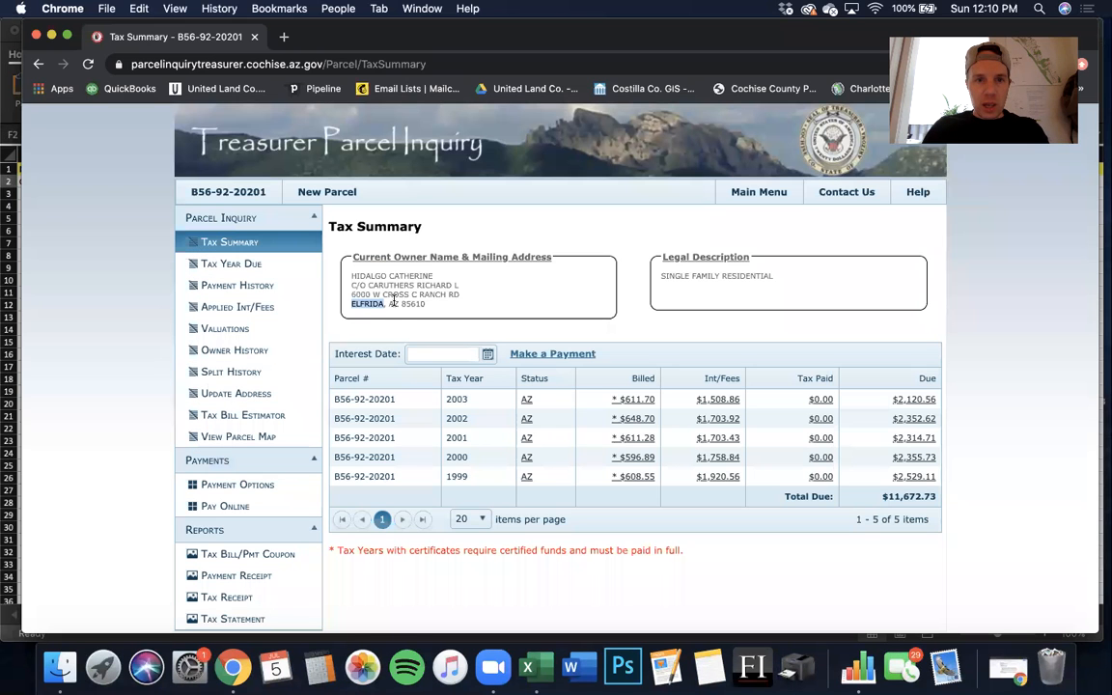
double_click(413, 303)
key("super+c")
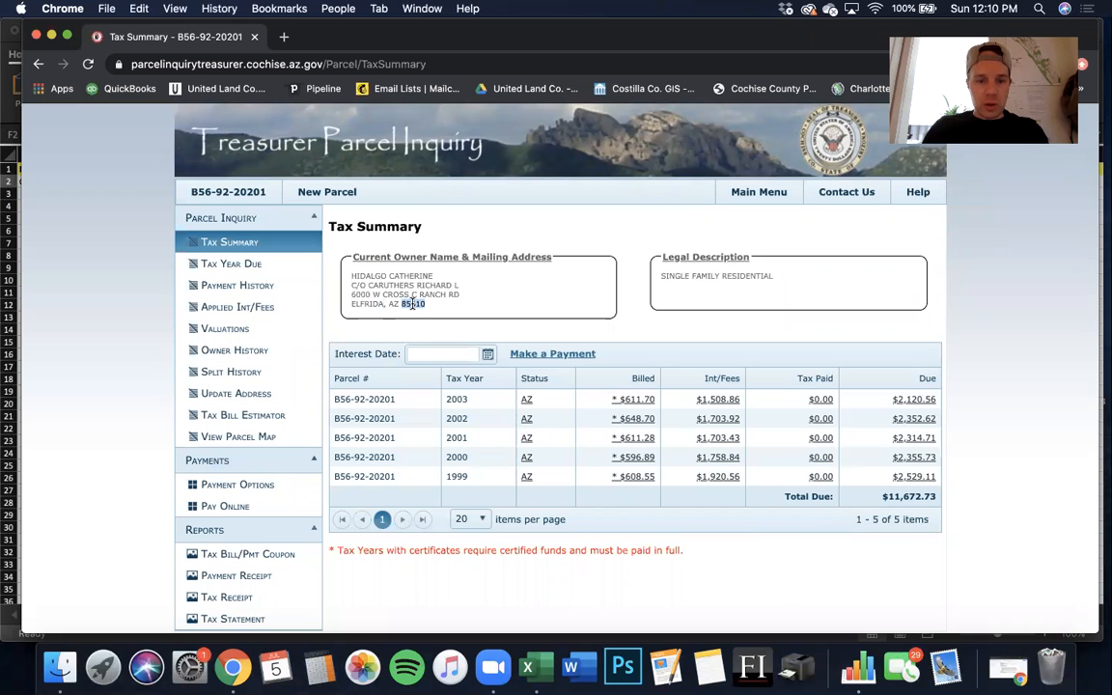
key("ctrl+Up")
left_click(774, 417)
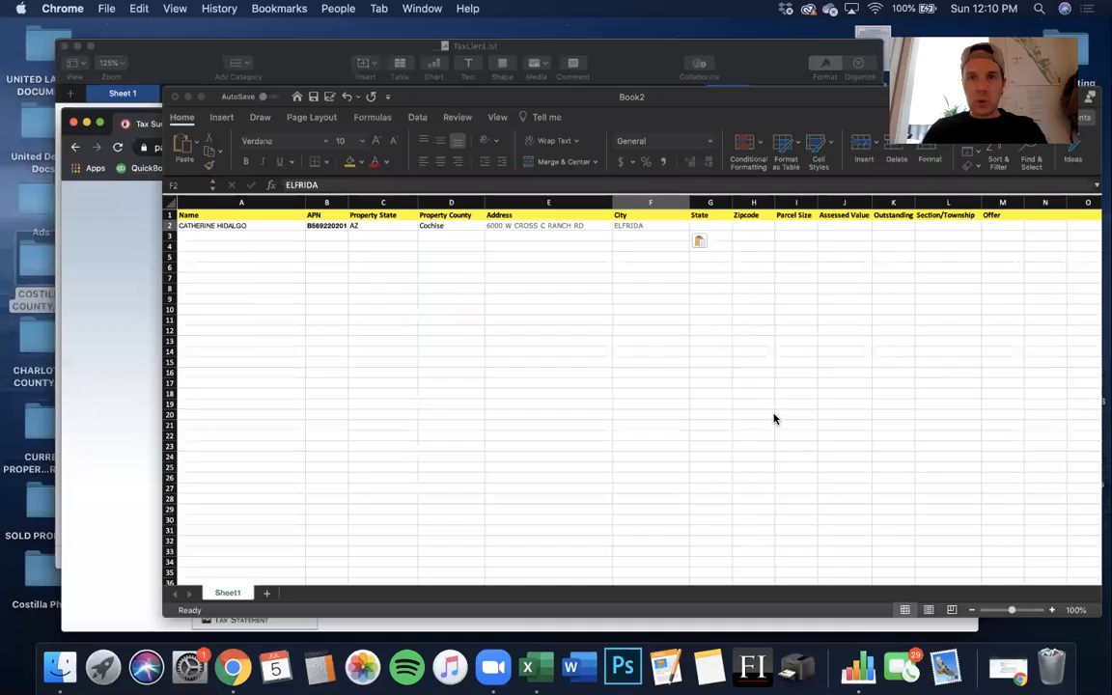
left_click(662, 182)
type("AZ")
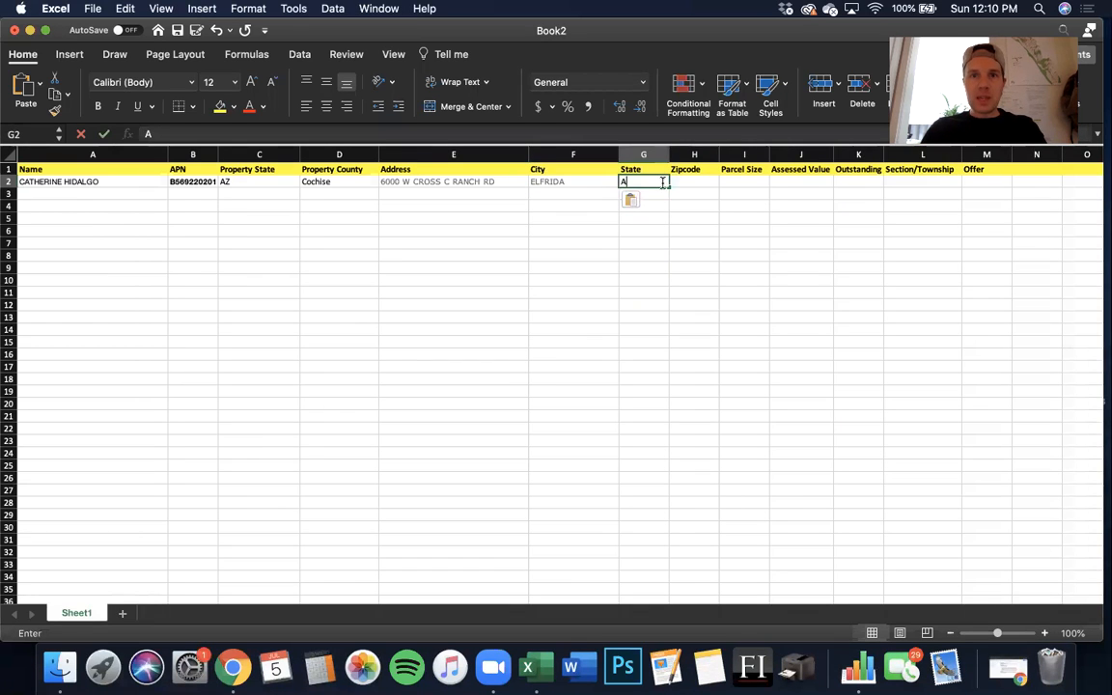
left_click(690, 184)
key("super+v")
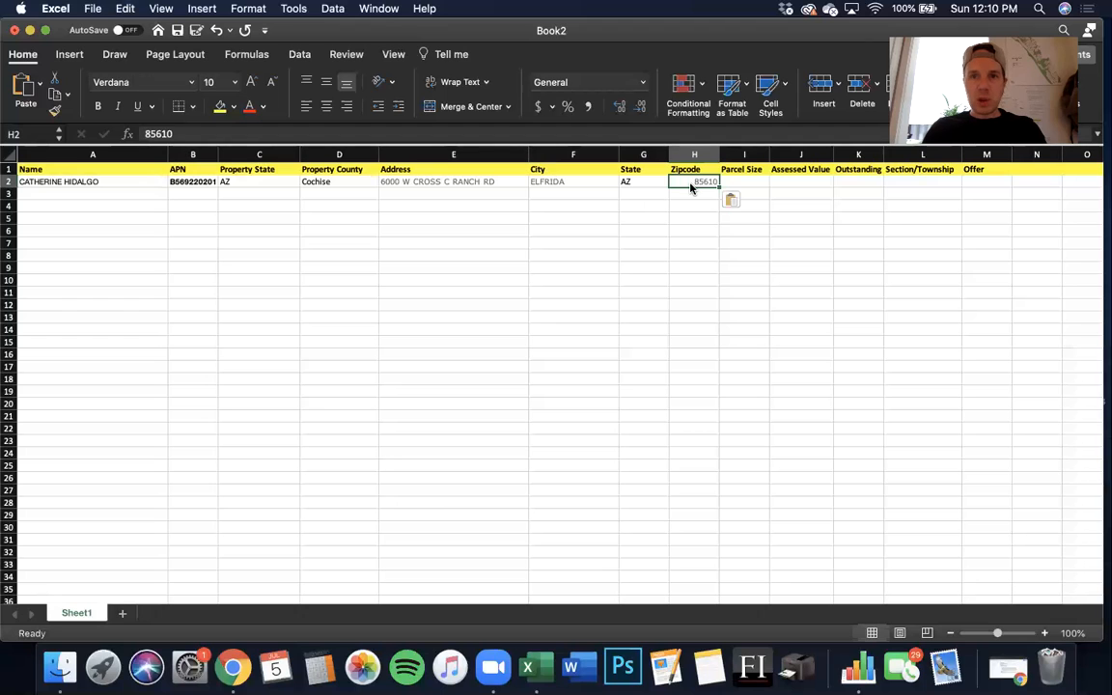
- Compare the Total Due on the Tax Summary page in Chrome with the parcel's Total Amount in the TaxLienList in Numbers
key("ctrl+Up")
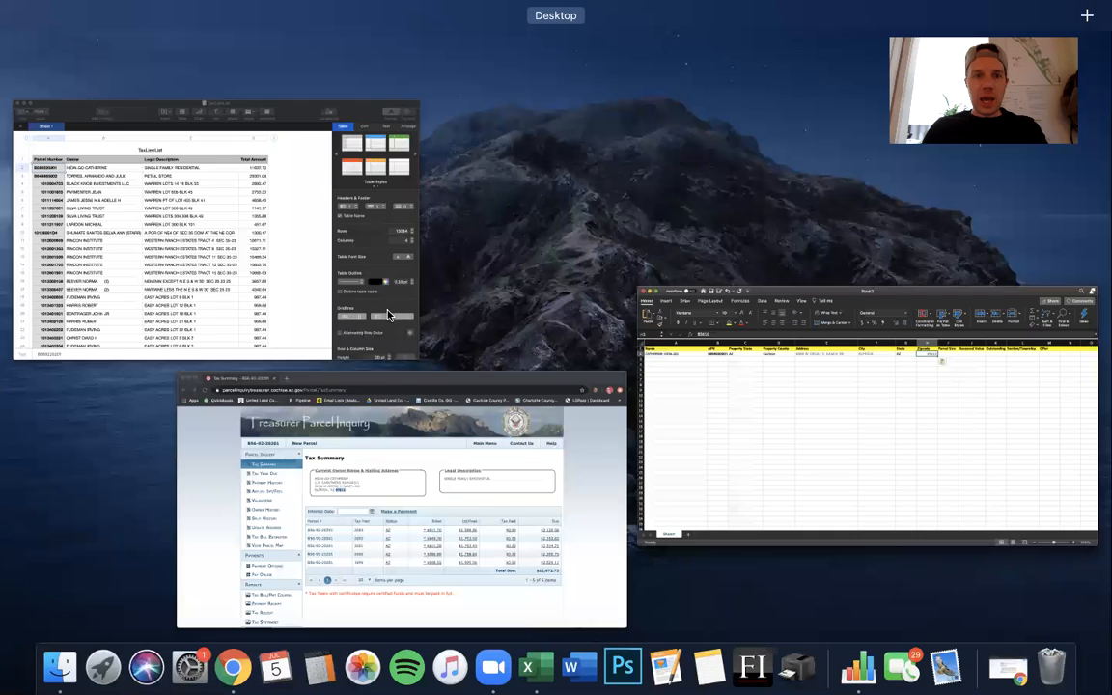
left_click(315, 463)
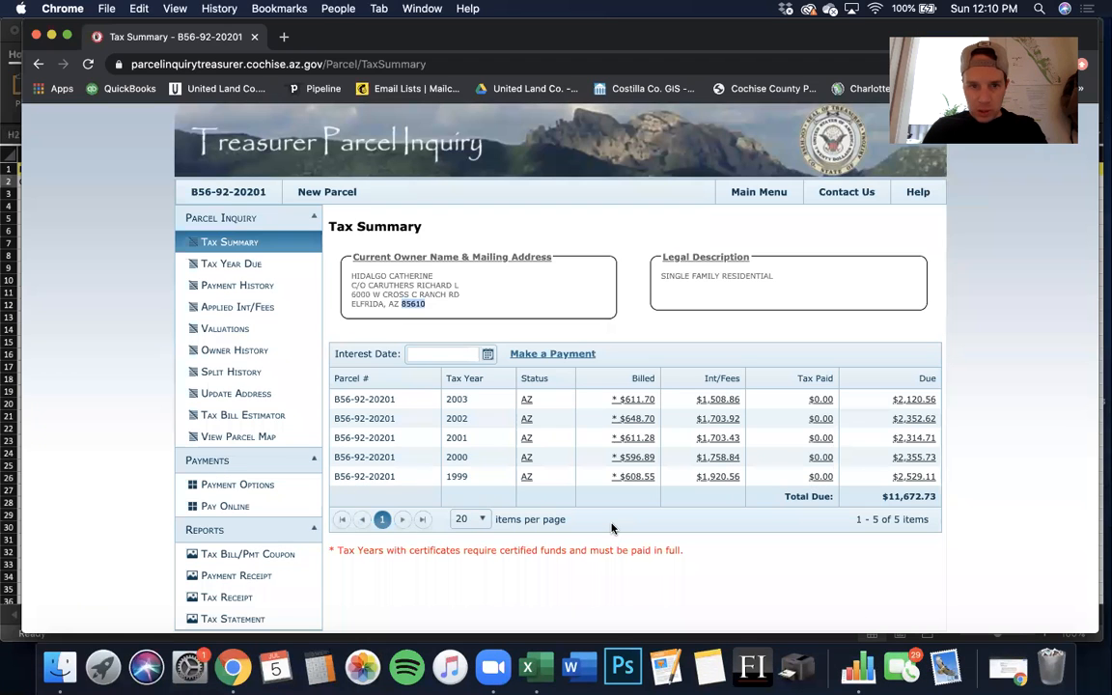
scroll(611, 528, "down", 1)
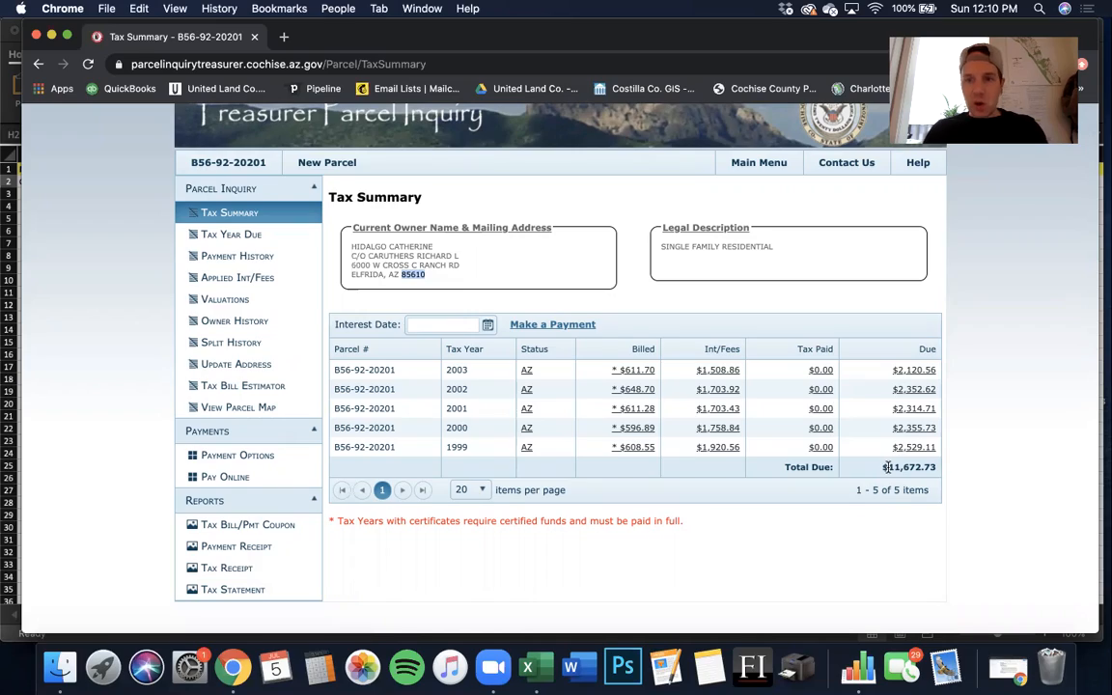
key("ctrl+Up")
left_click(219, 235)
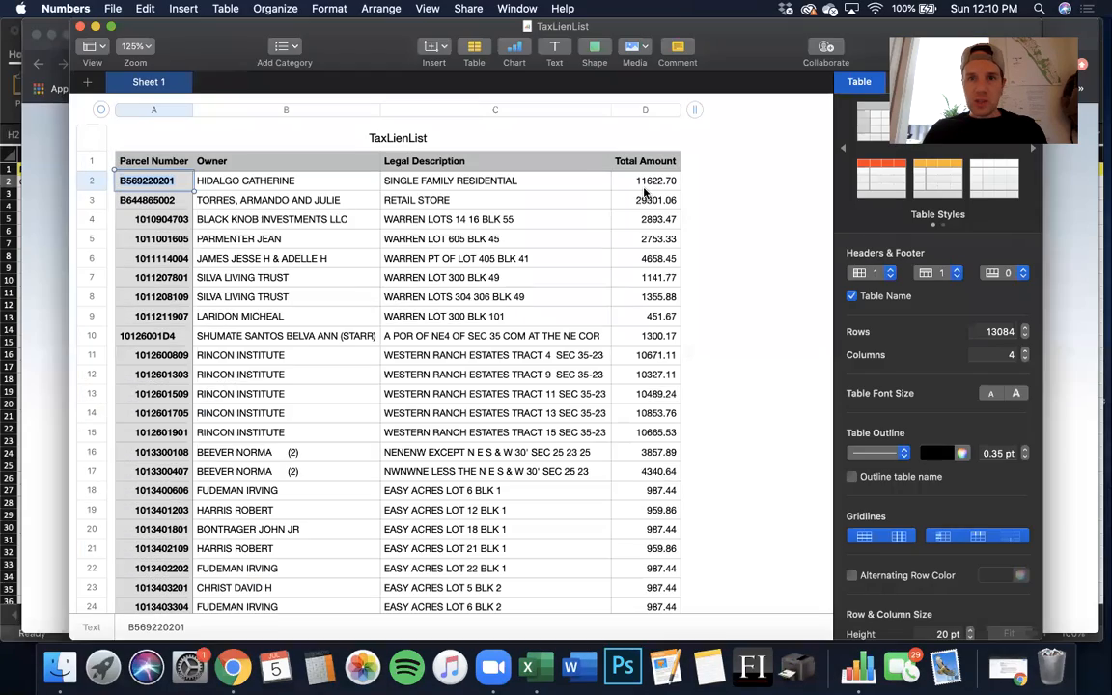
- Copy the Total Due amount, 11,672.73, from the Tax Summary page in Chrome into Outstanding cell K2 of Book2 in Excel
key("ctrl+Up")
left_click(416, 509)
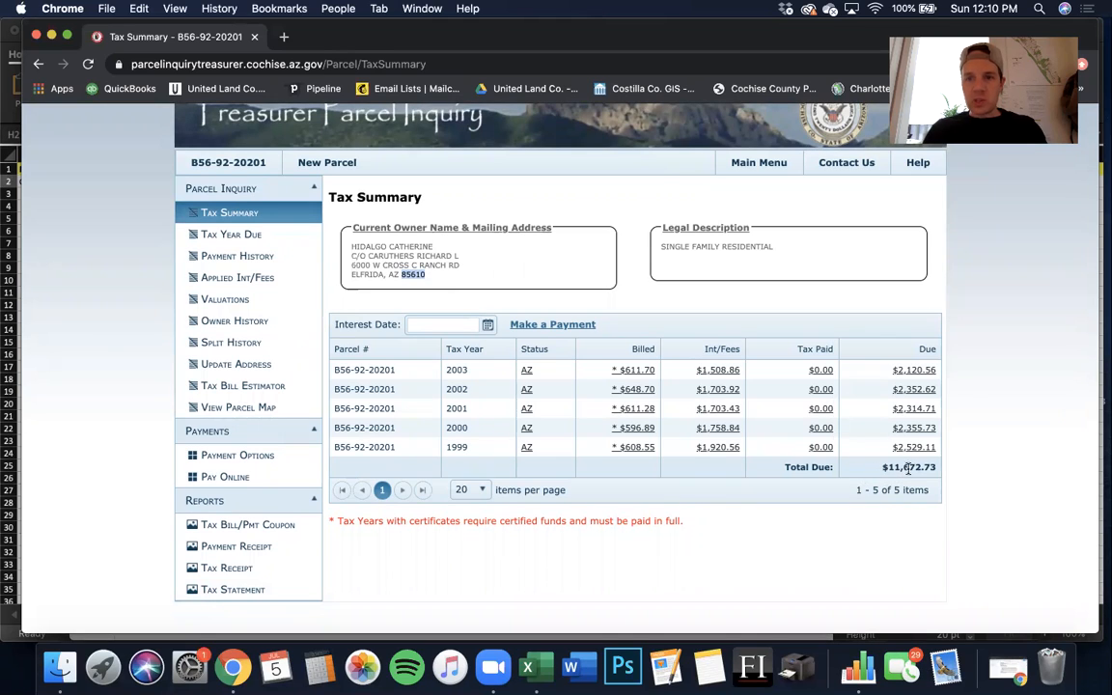
left_click(889, 468)
left_click_drag(885, 468, 937, 471)
key("super+c")
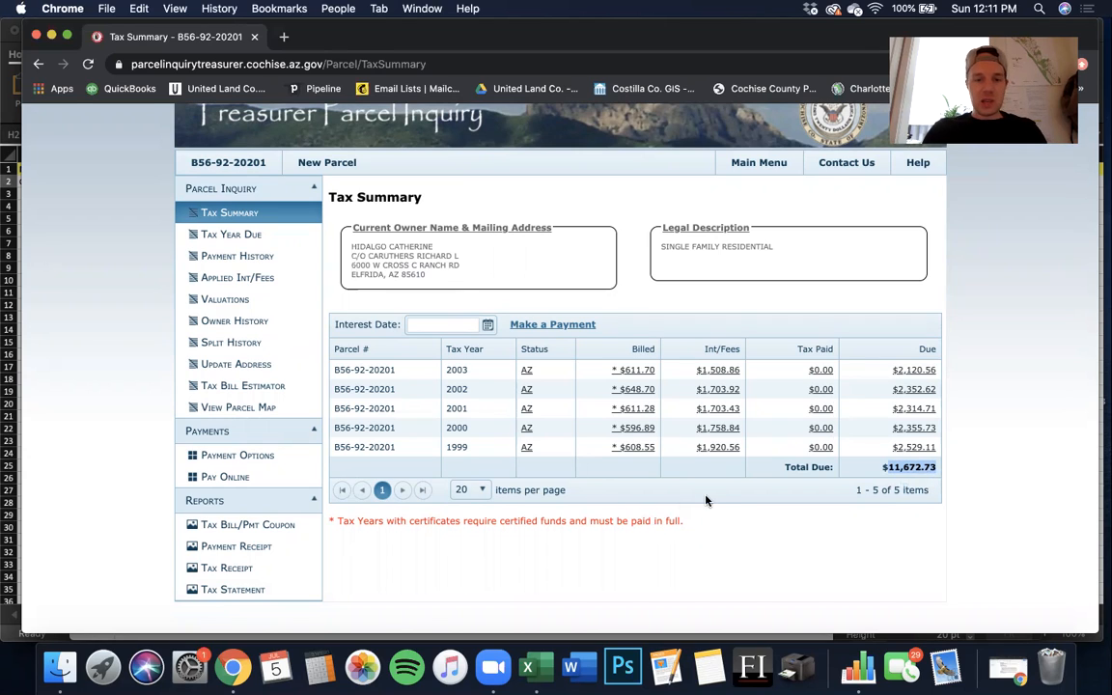
key("ctrl+Up")
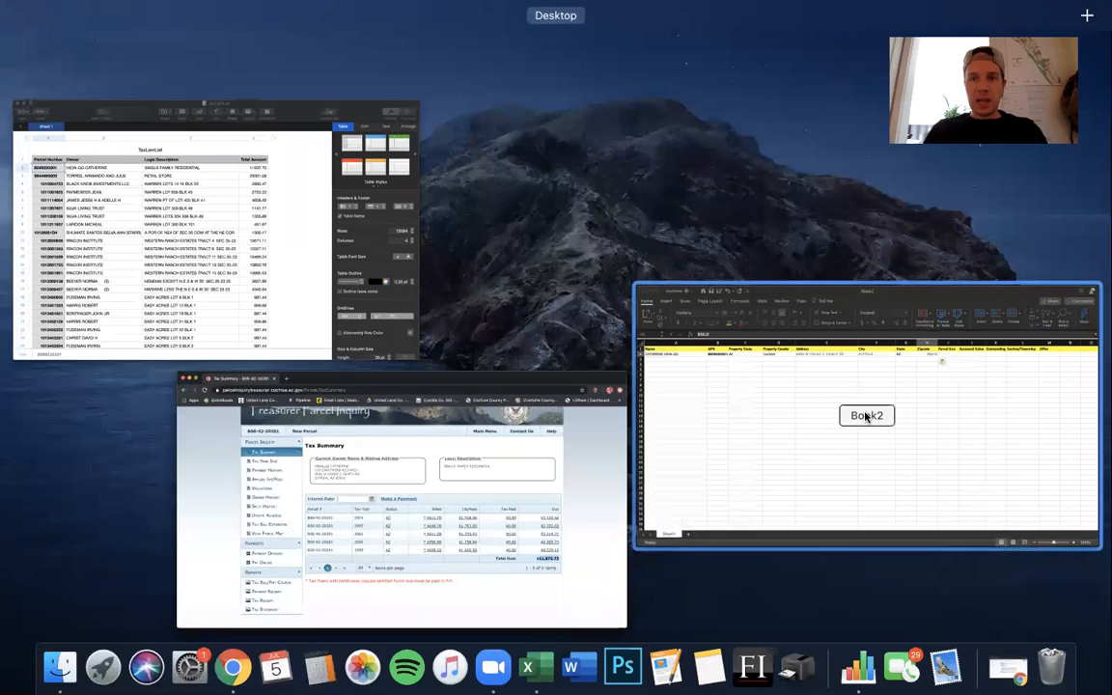
left_click(866, 417)
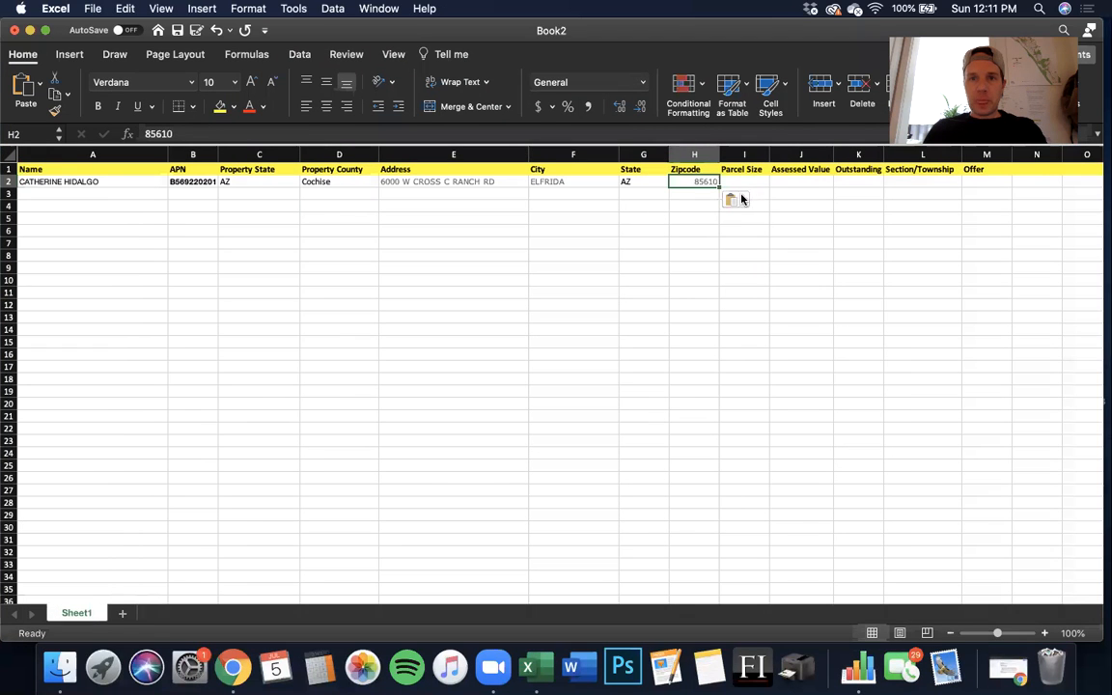
left_click(807, 181)
left_click(866, 180)
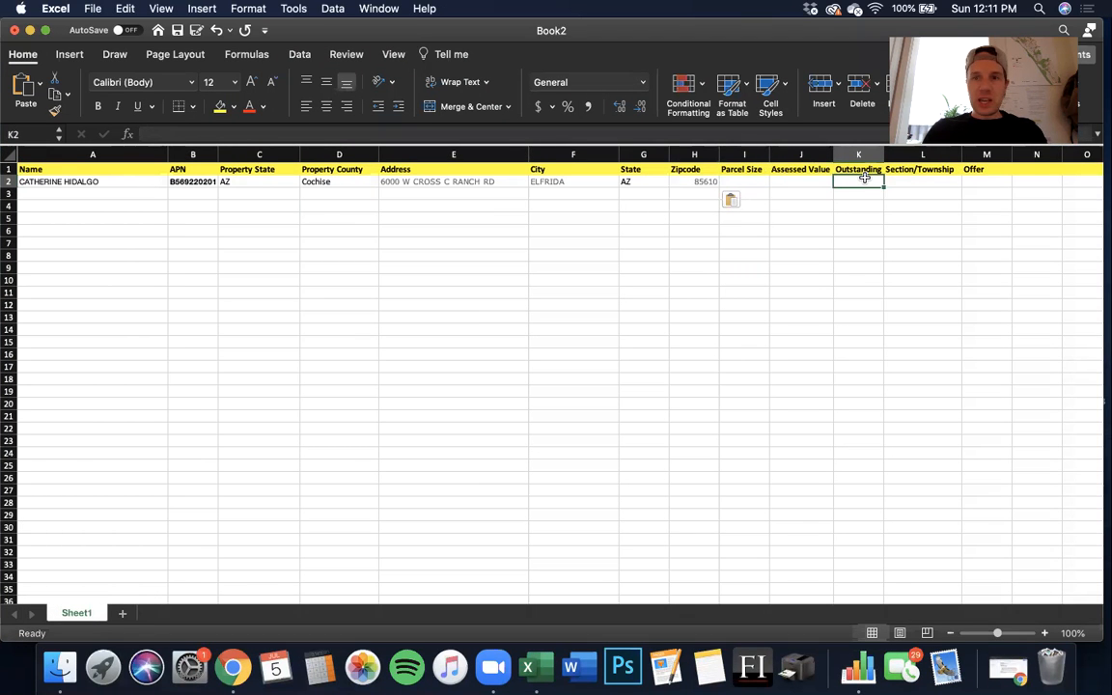
type("11672.73")
double_click(862, 184)
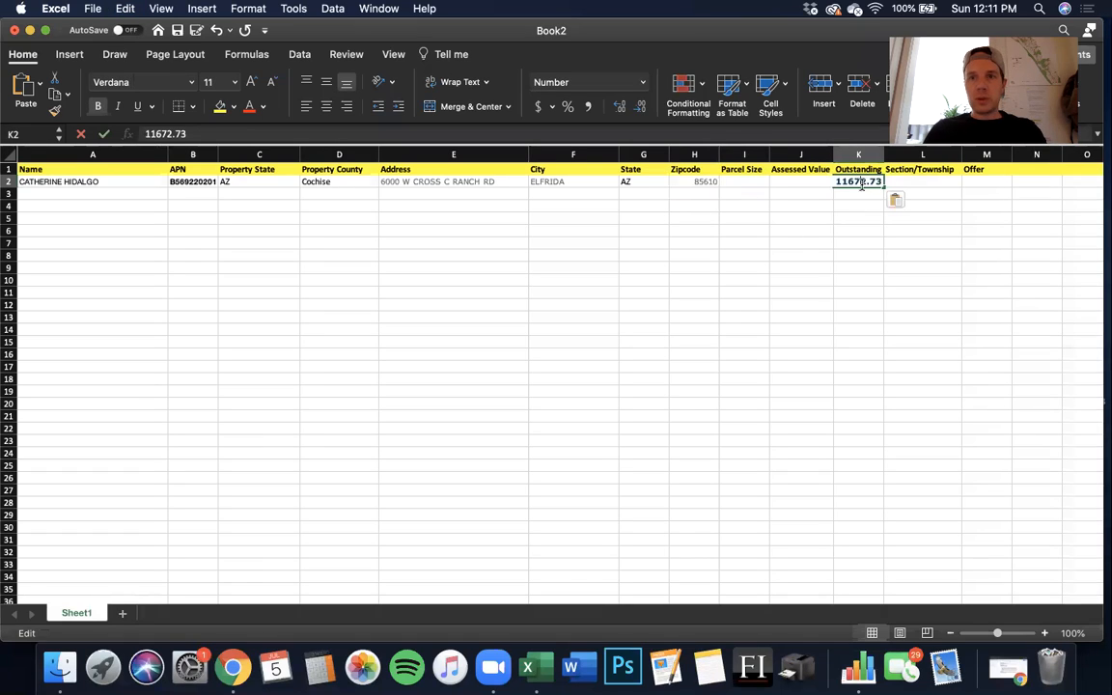
left_click(846, 236)
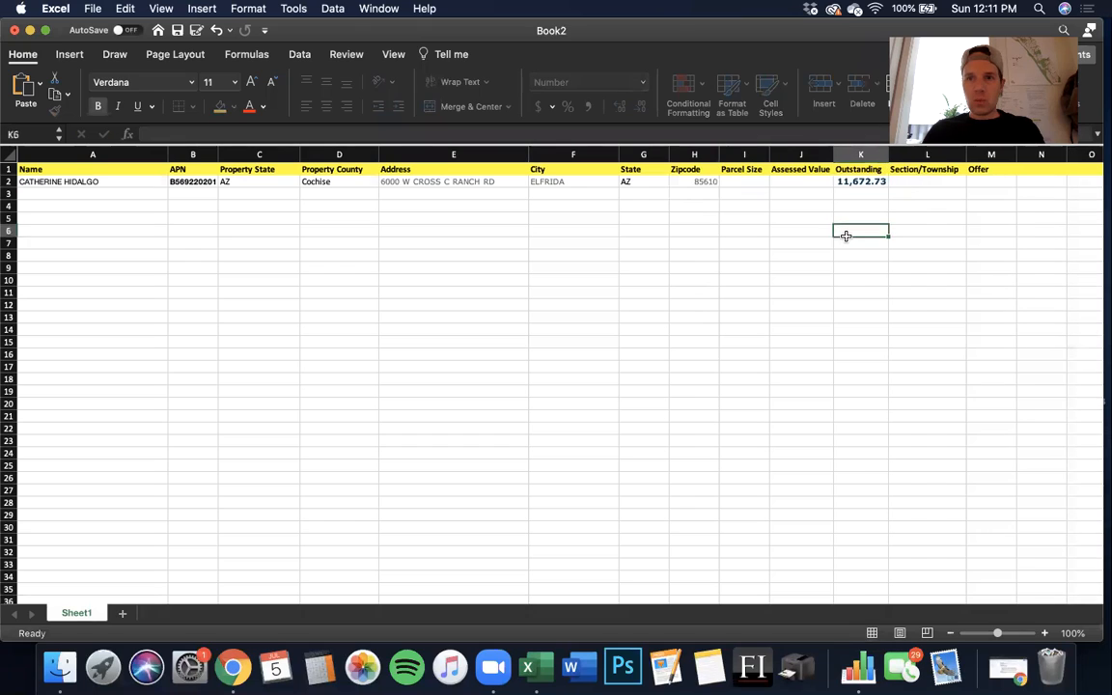
left_click(859, 197)
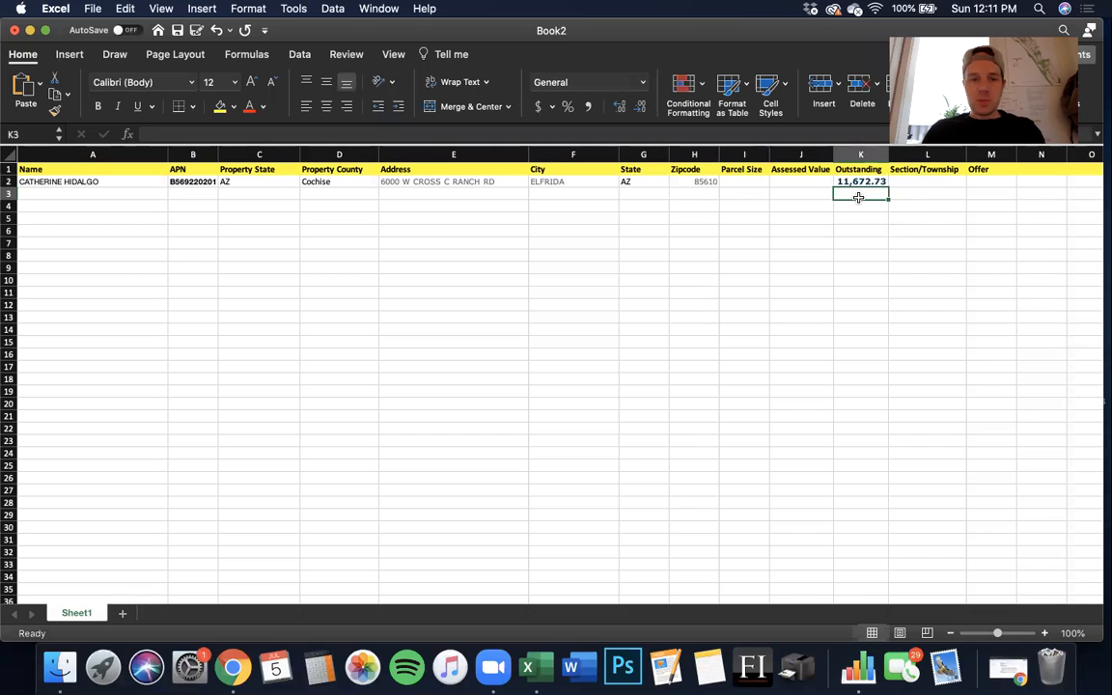
key("super+v")
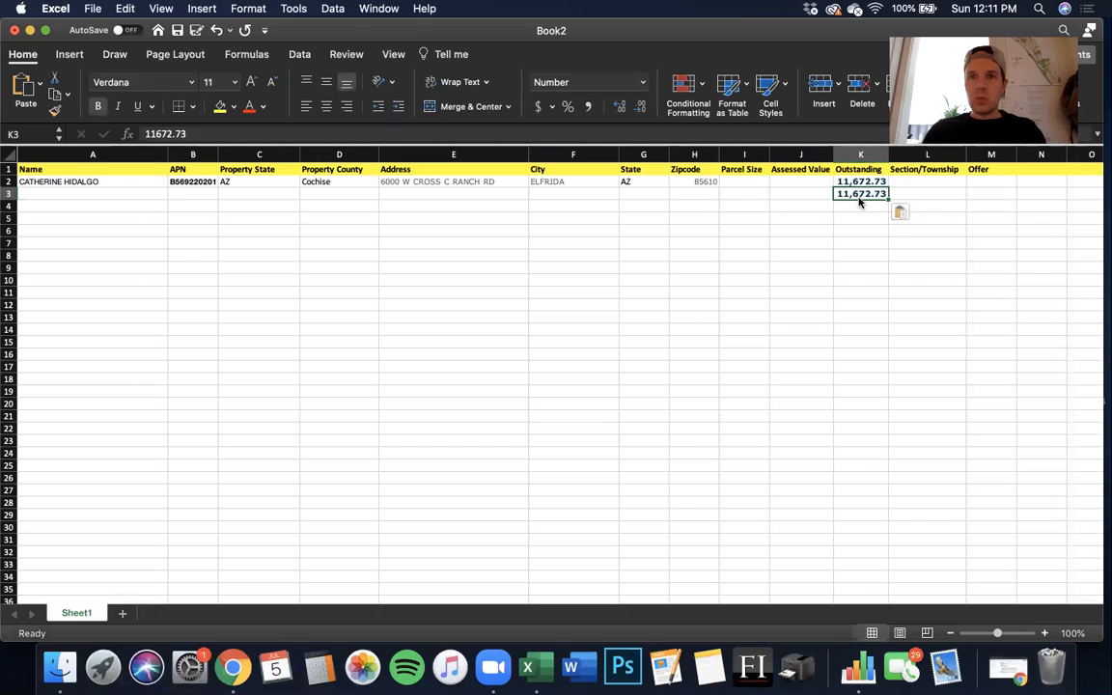
key("Delete")
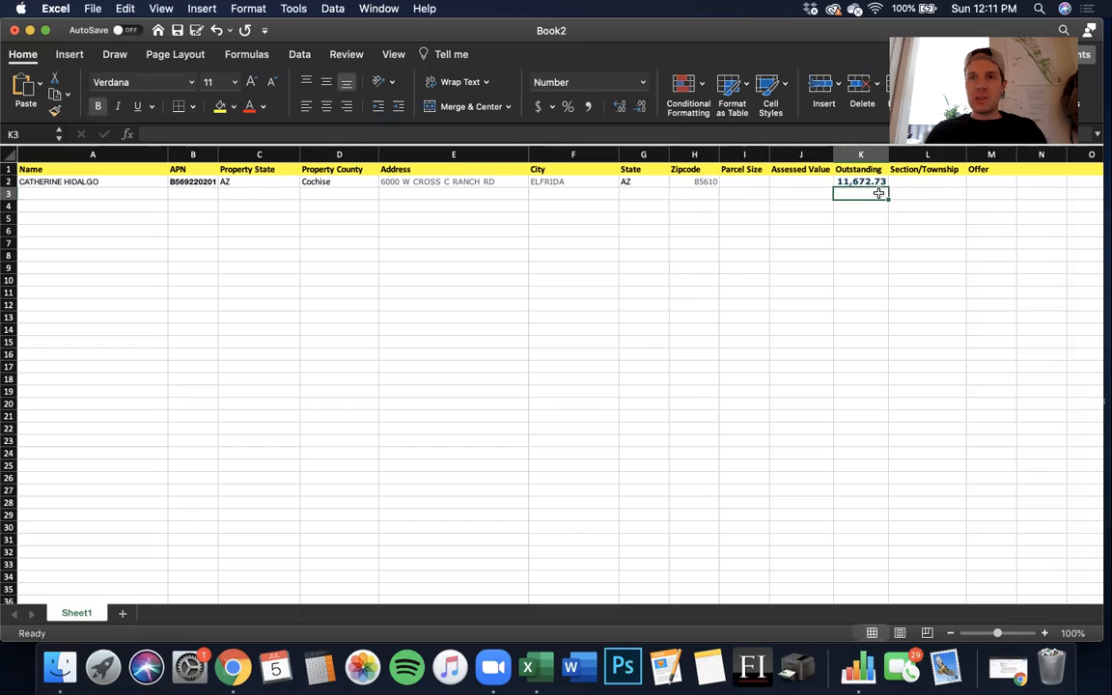
double_click(874, 181)
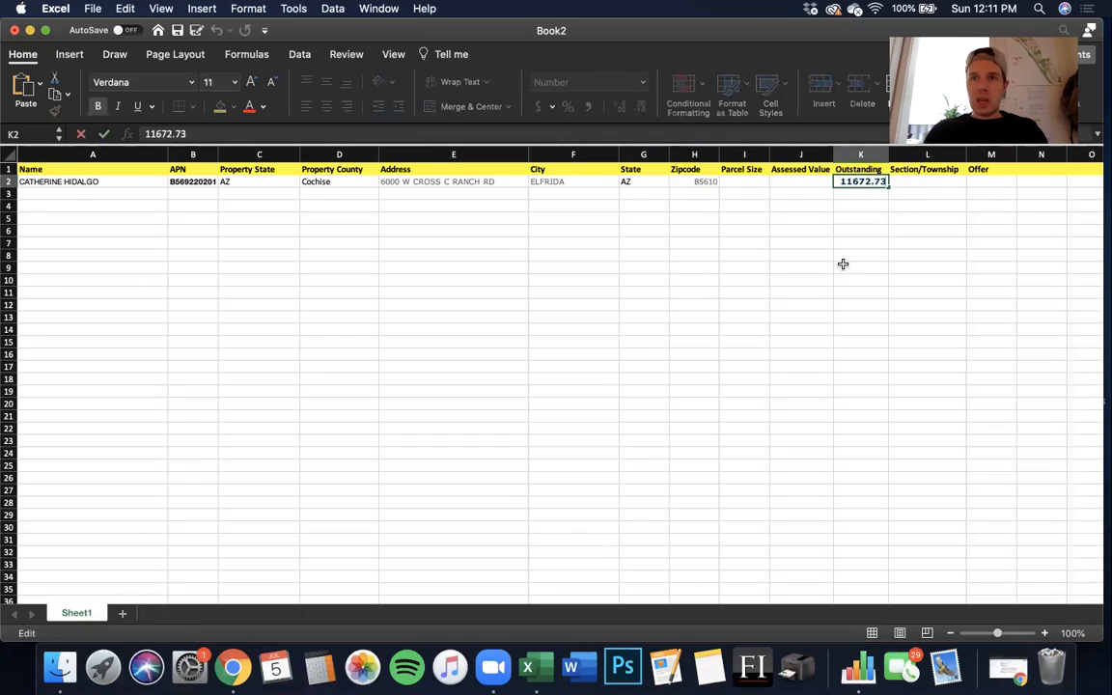
key("BackSpace")
type("3")
left_click(858, 203)
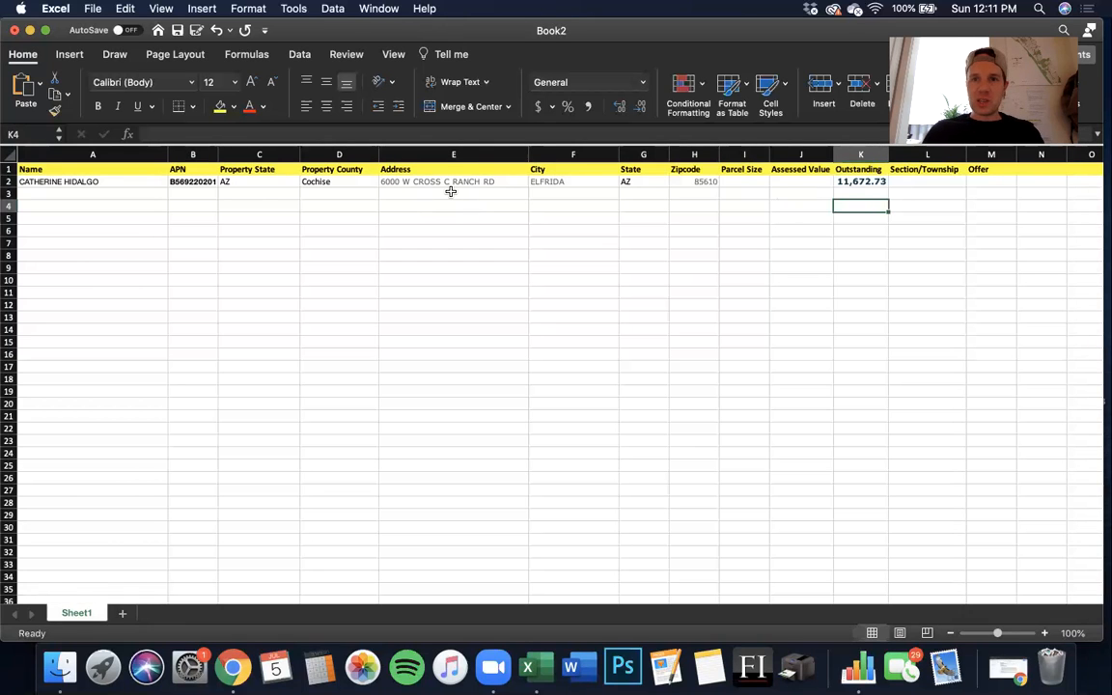
- Check the Tax Summary page in Chrome against Book2 in Excel and review the Parcel Size, Assessed Value and Section/Township columns still lacking data
key("ctrl+Up")
left_click(321, 428)
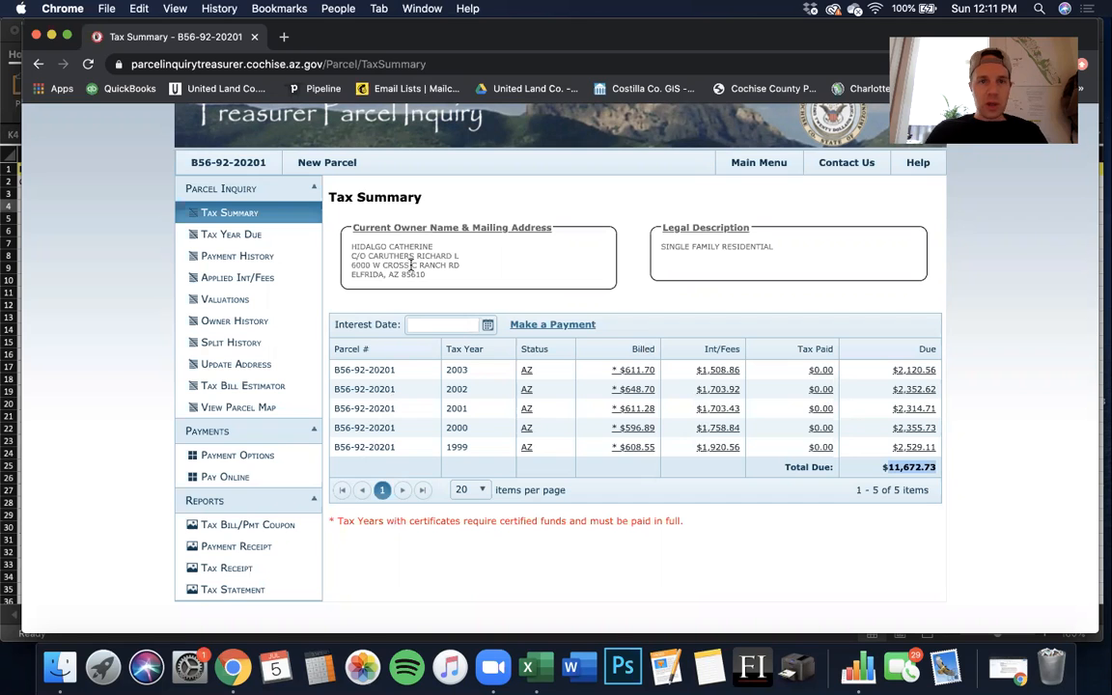
key("ctrl+Up")
left_click(765, 472)
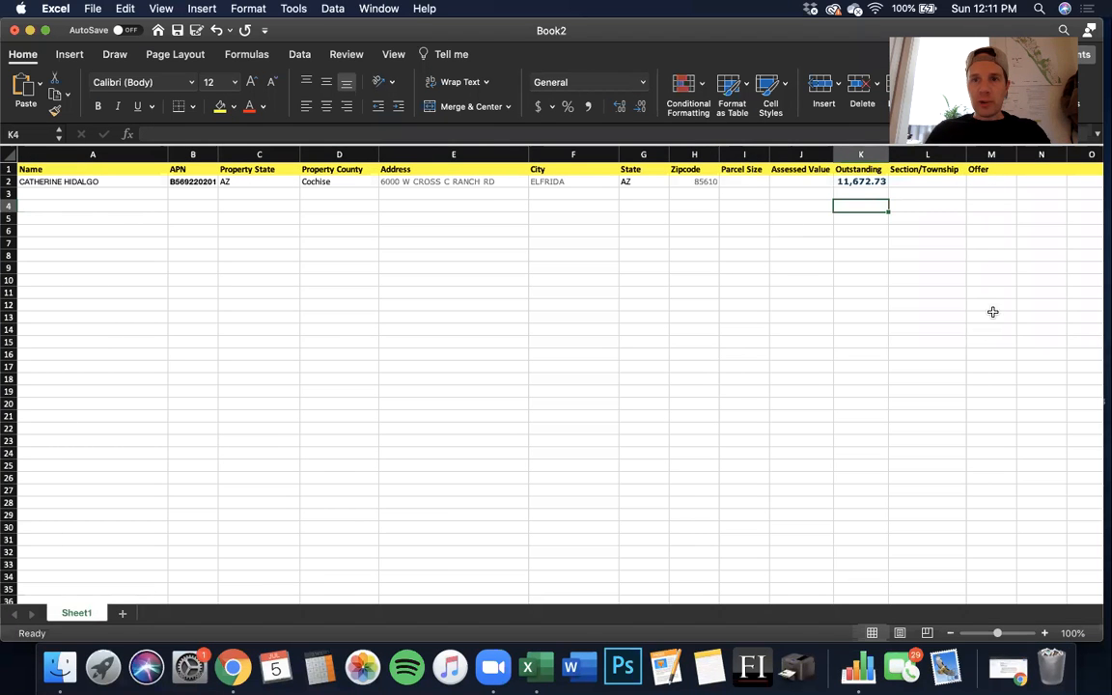
left_click(741, 173)
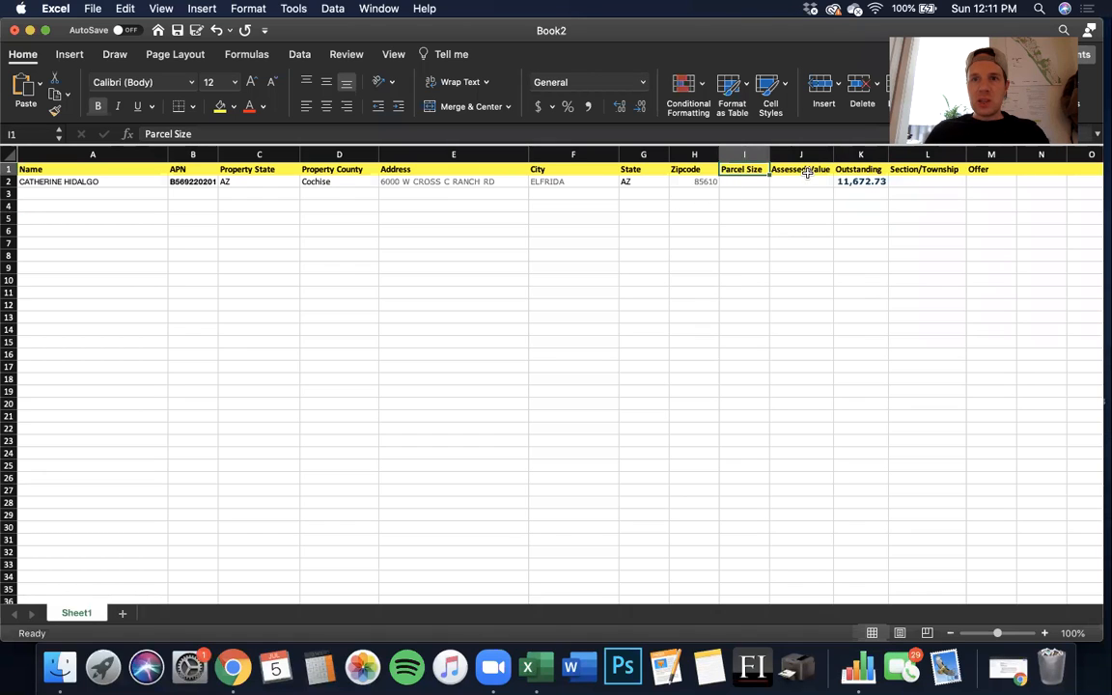
left_click(810, 170)
left_click(929, 171)
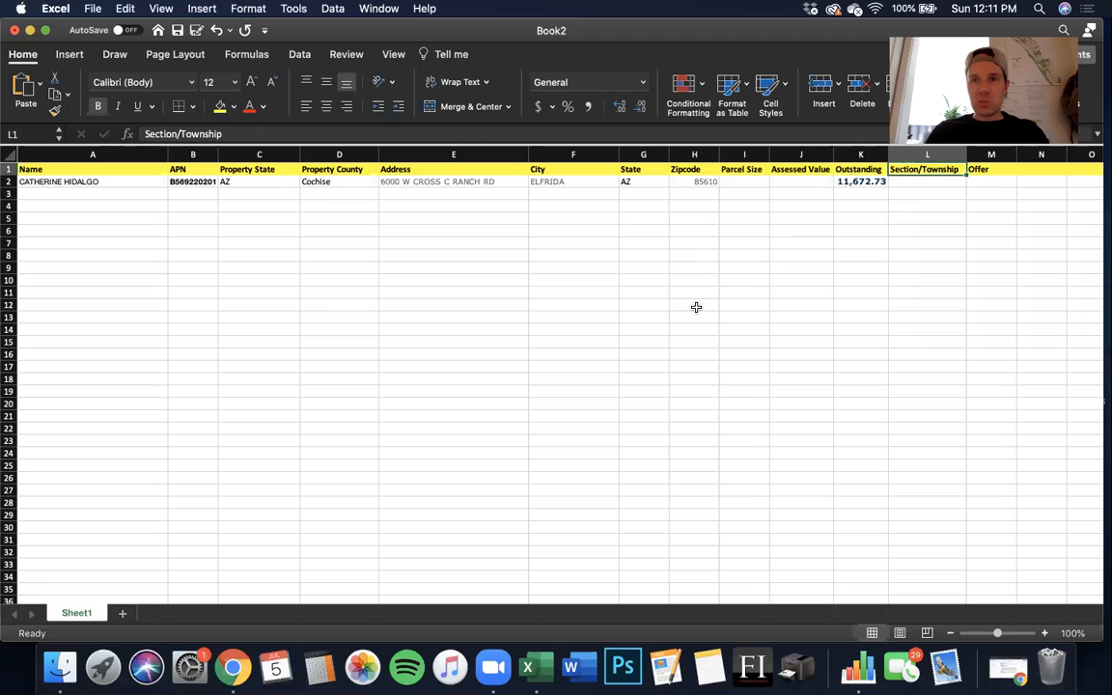
- Open the parcel map from the Treasurer's parcel page in Chrome and accept the Cochise County terms and conditions
key("ctrl+Up")
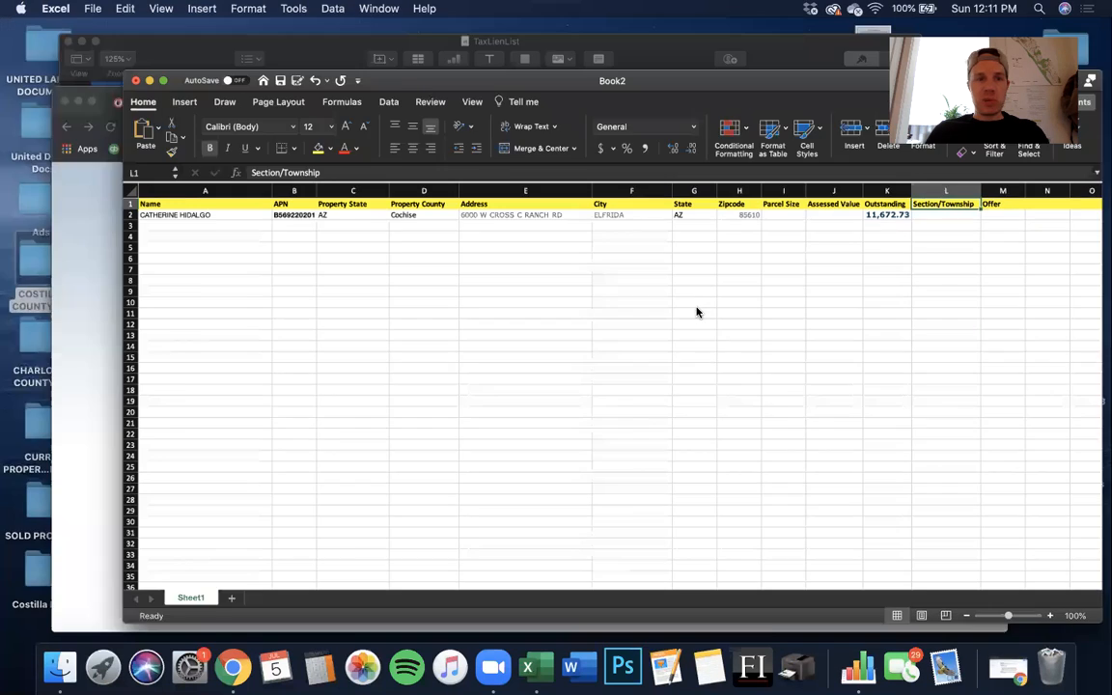
left_click(281, 460)
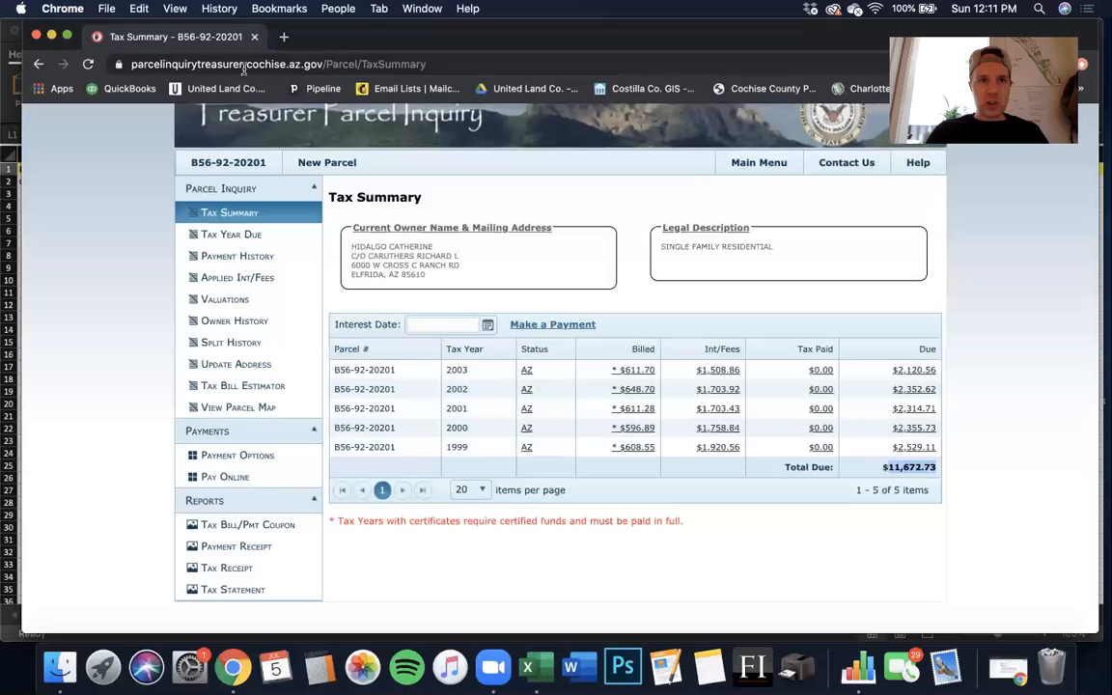
left_click(257, 410)
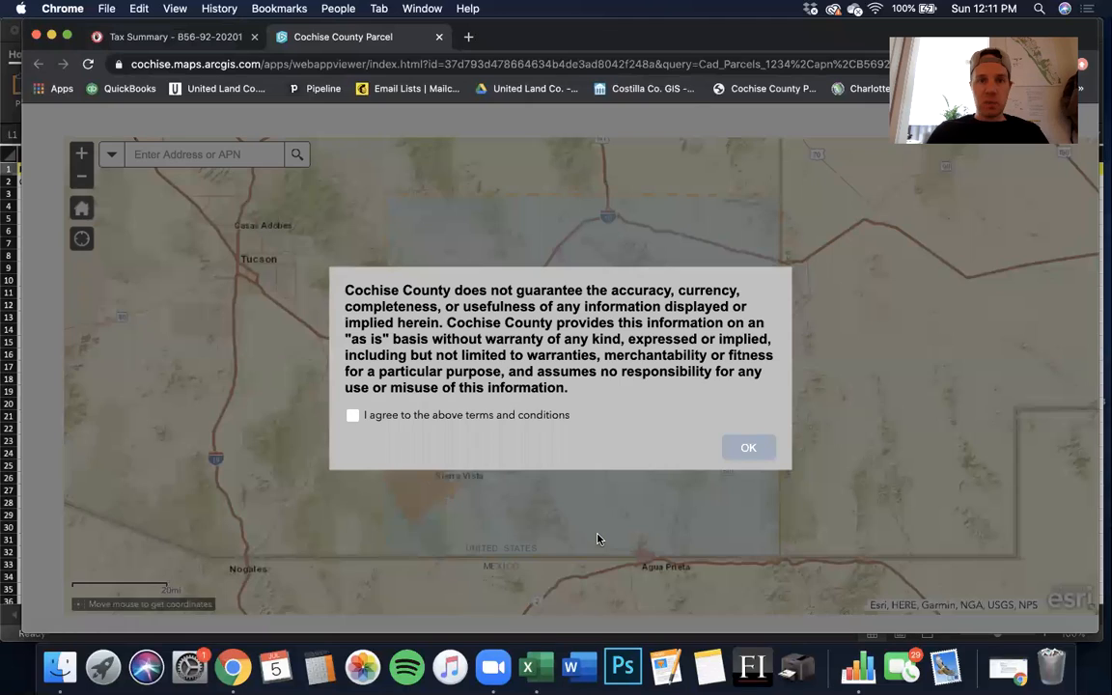
left_click(353, 418)
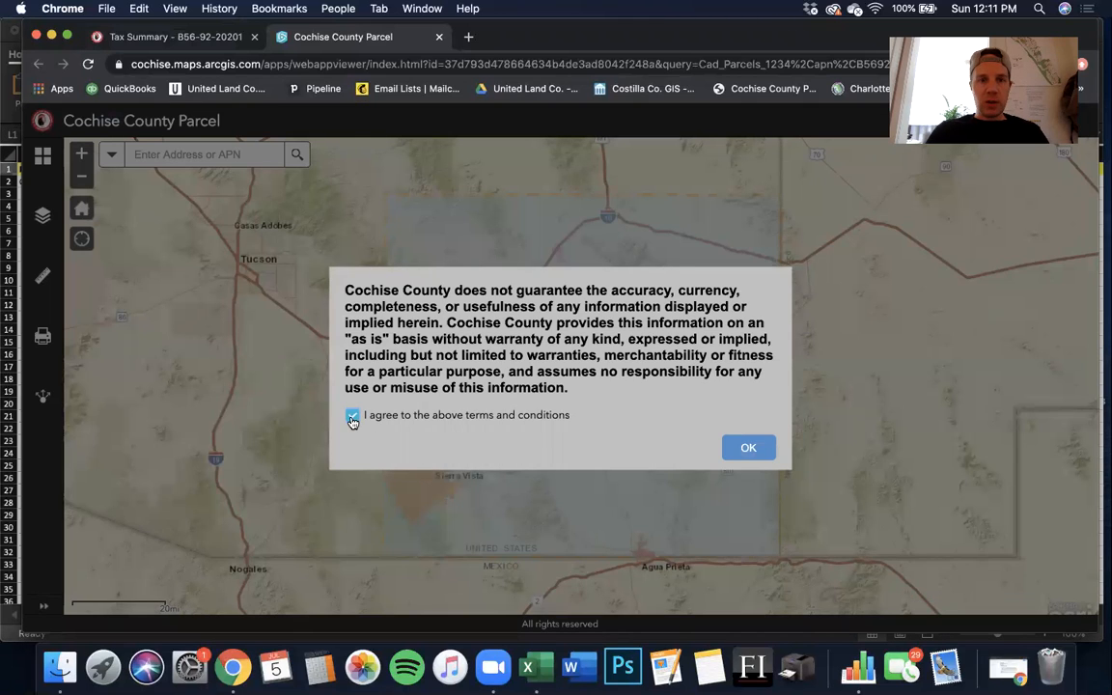
left_click(744, 447)
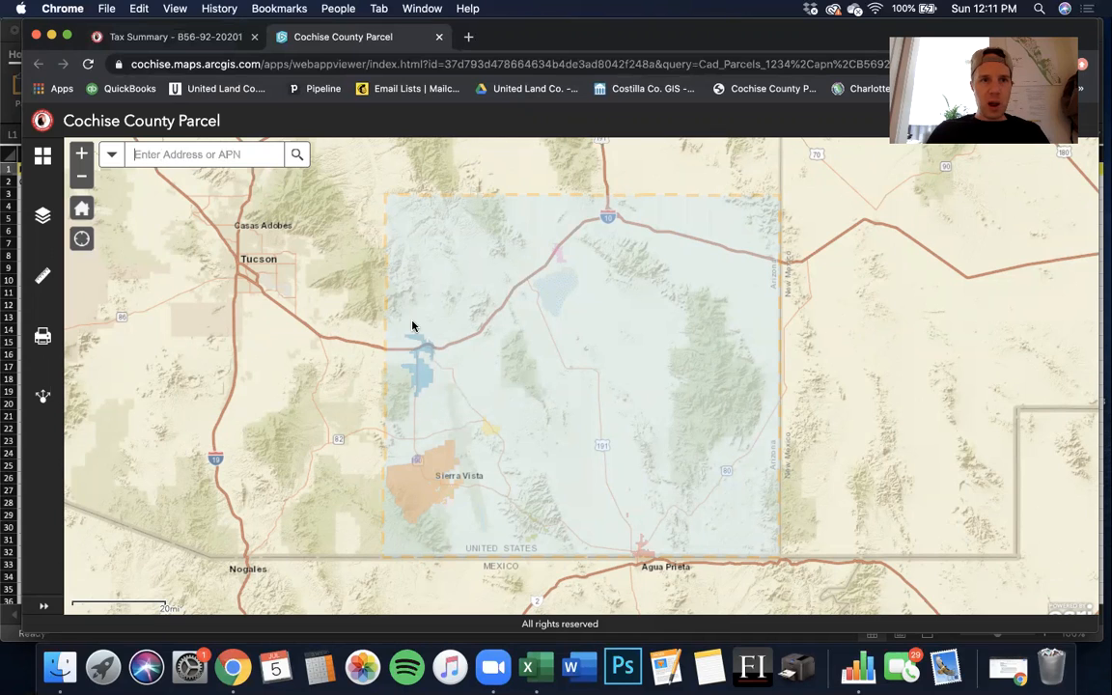
key("super+v")
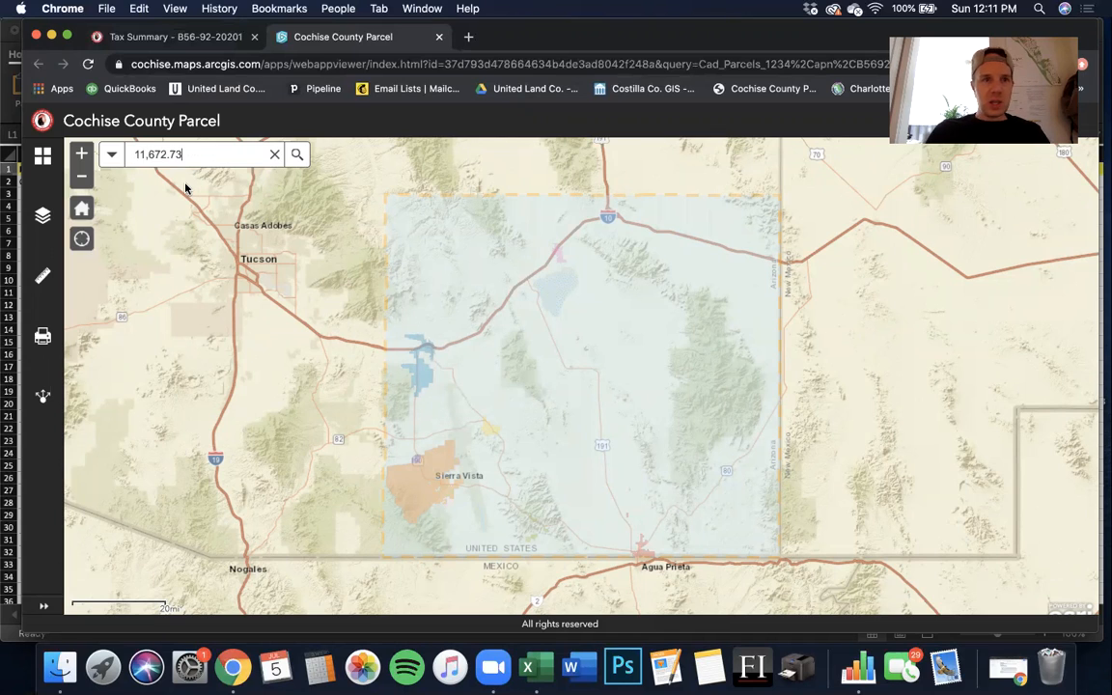
key("BackSpace")
key("BackSpace")
key("BackSpace")
key("BackSpace")
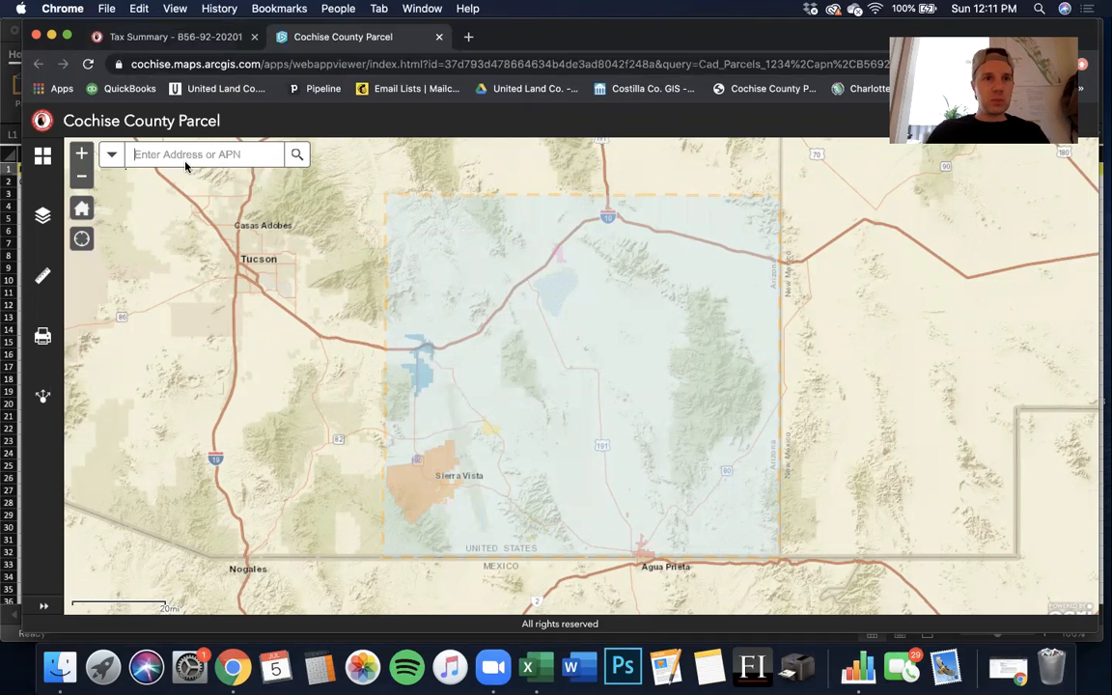
left_click(155, 35)
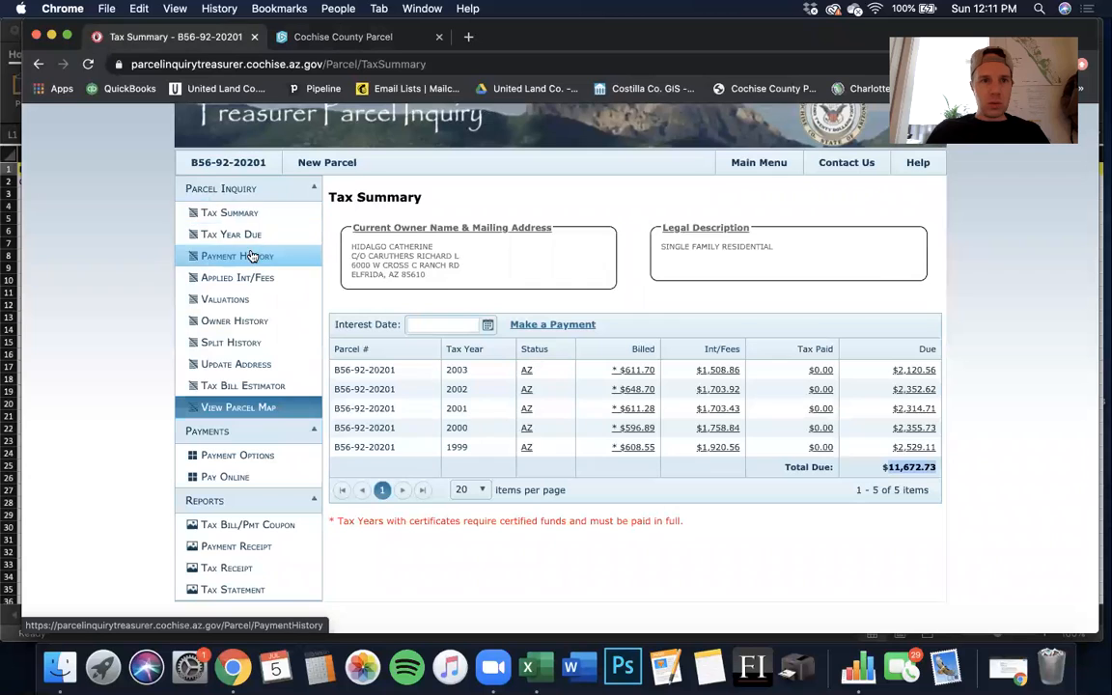
left_click(249, 213)
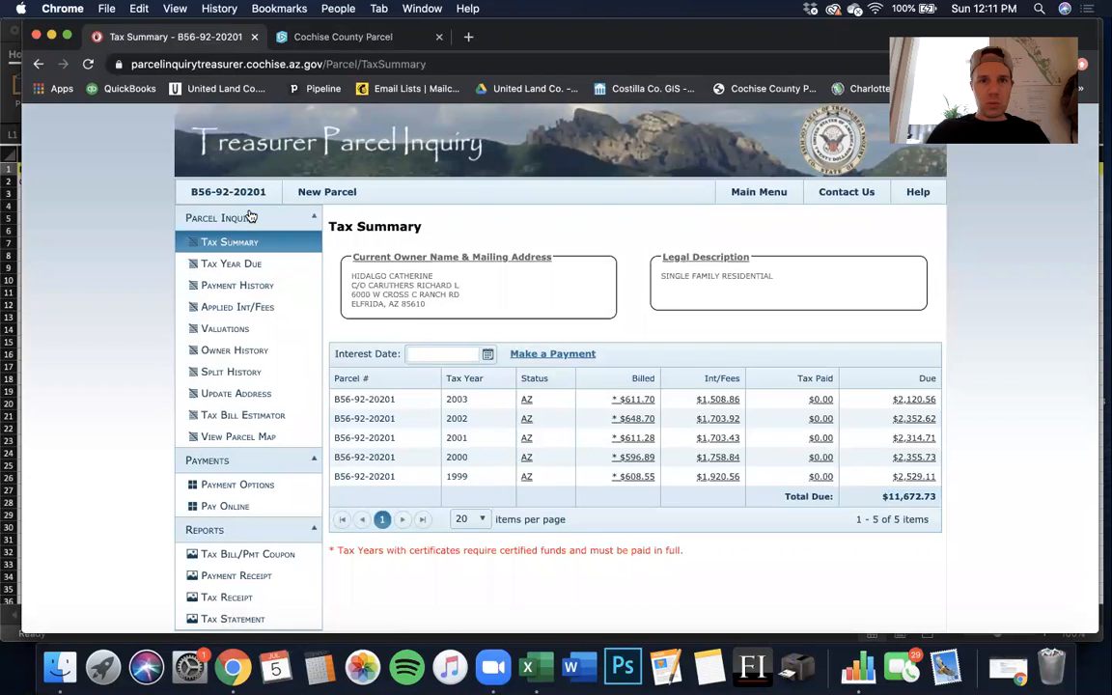
triple_click(364, 399)
key("super+c")
key("ctrl+Up")
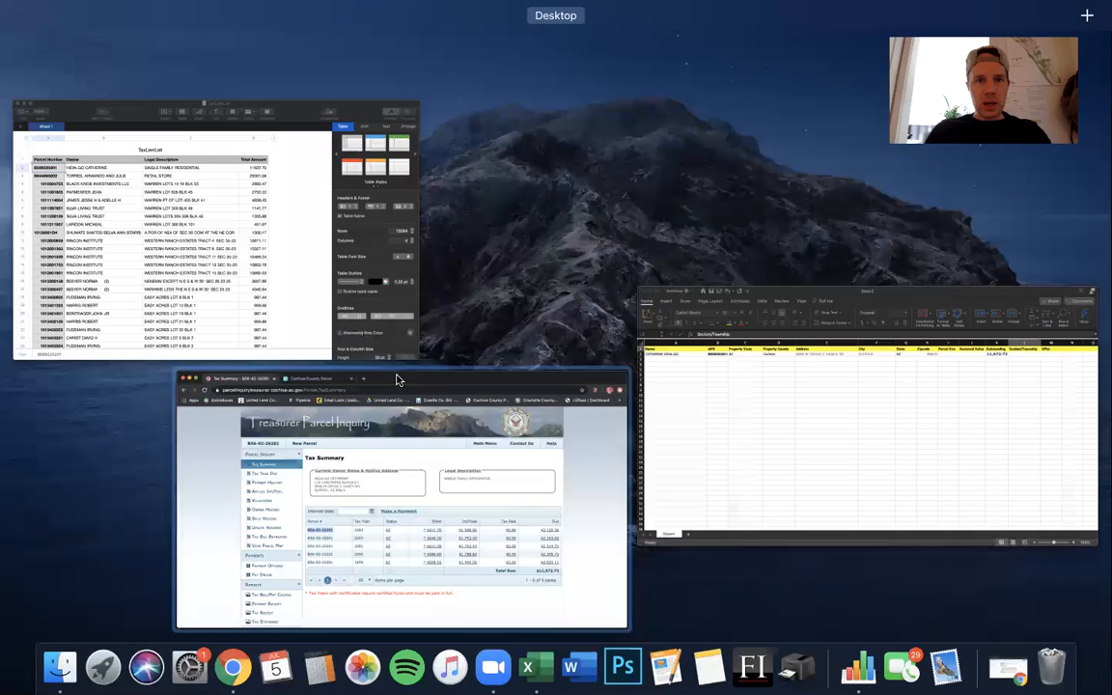
left_click(397, 429)
- Try to find parcel B56-92-20201 by searching the Cochise County parcel map, and clear the search
left_click(356, 40)
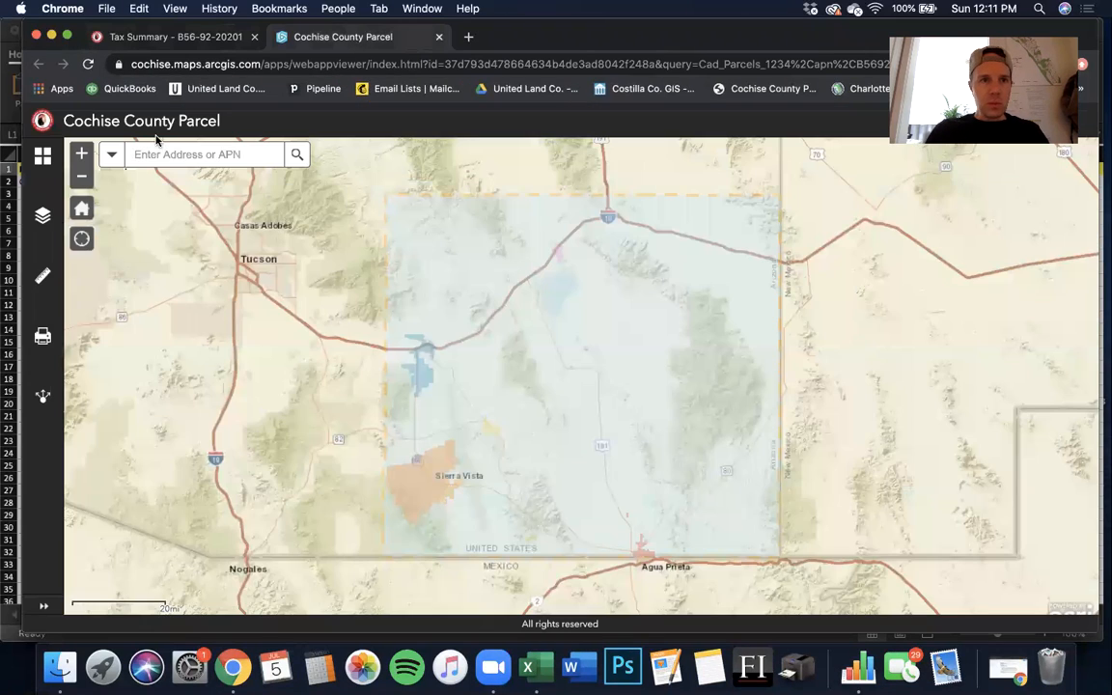
left_click(158, 153)
key("super+v")
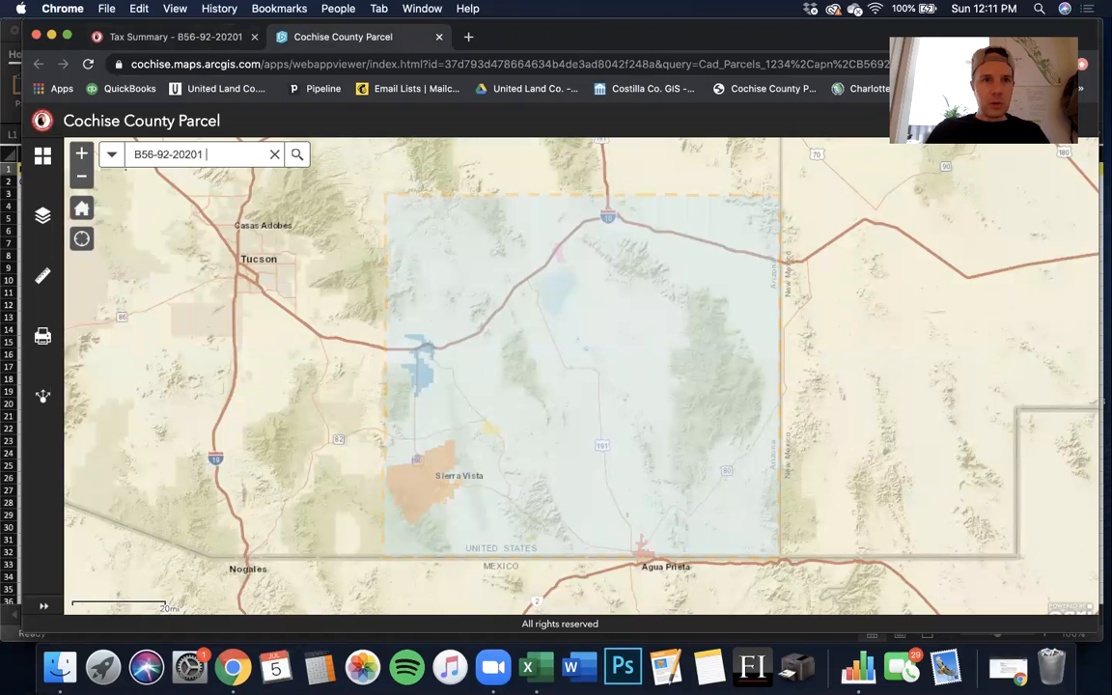
key("Return")
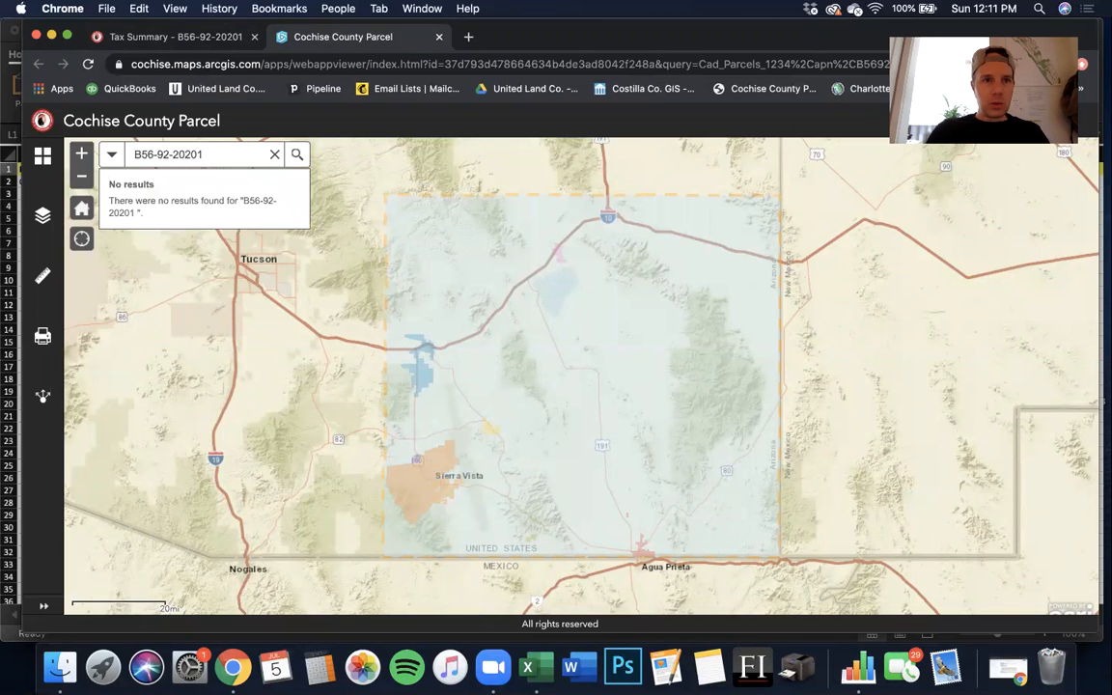
left_click(276, 154)
key("super+w")
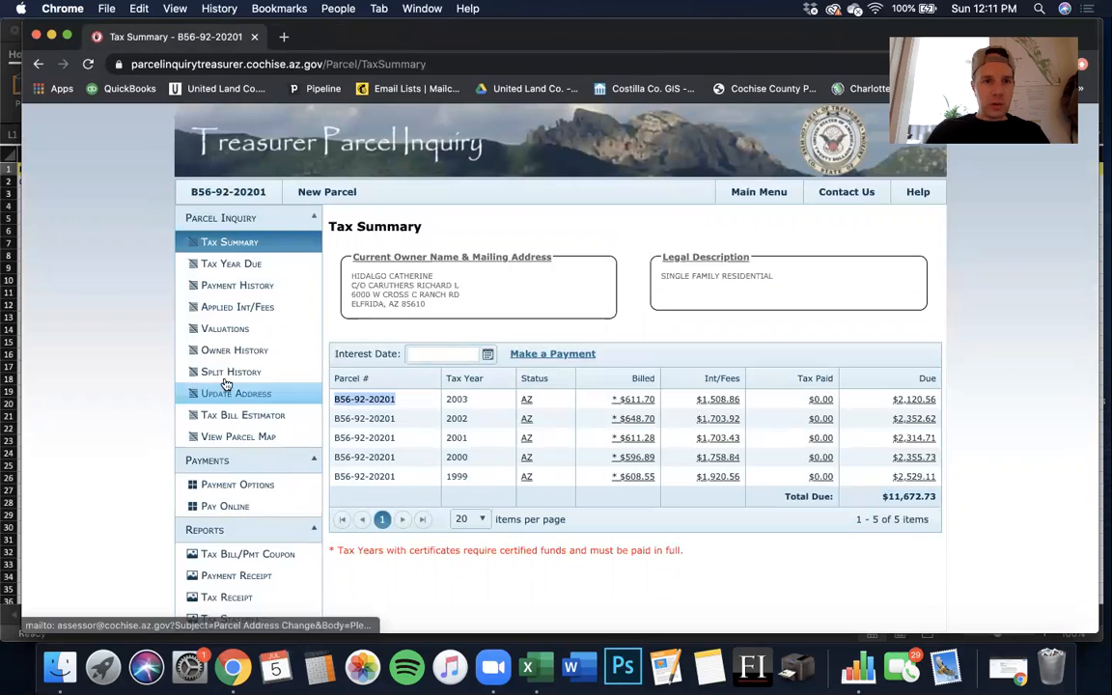
left_click(232, 438)
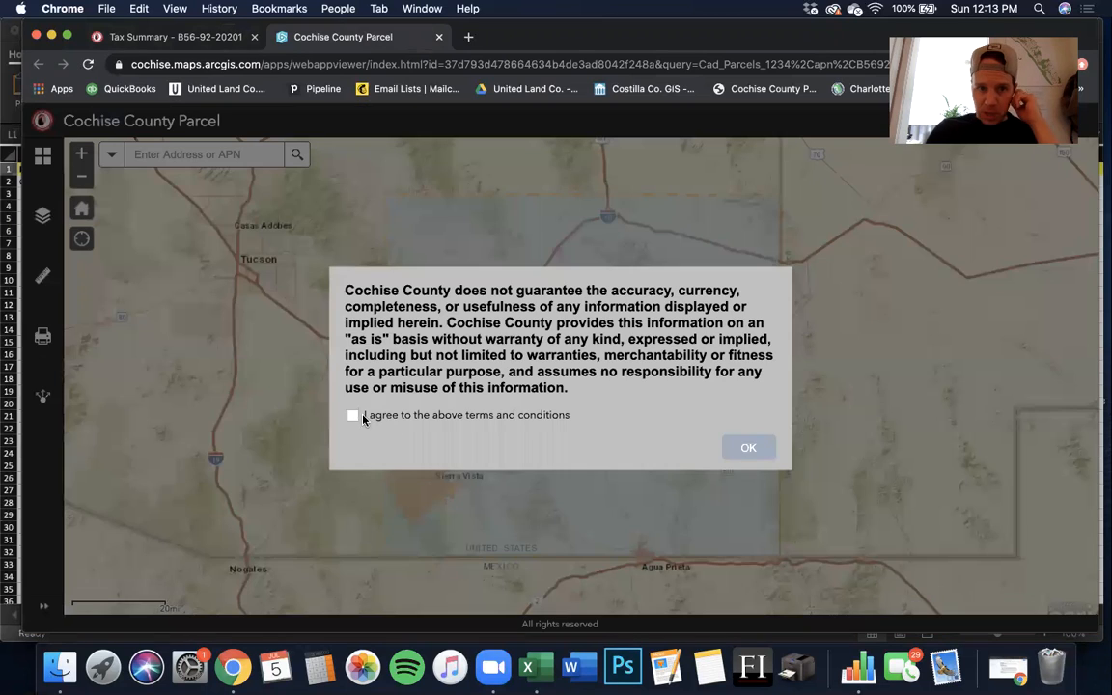
left_click(352, 414)
left_click(748, 445)
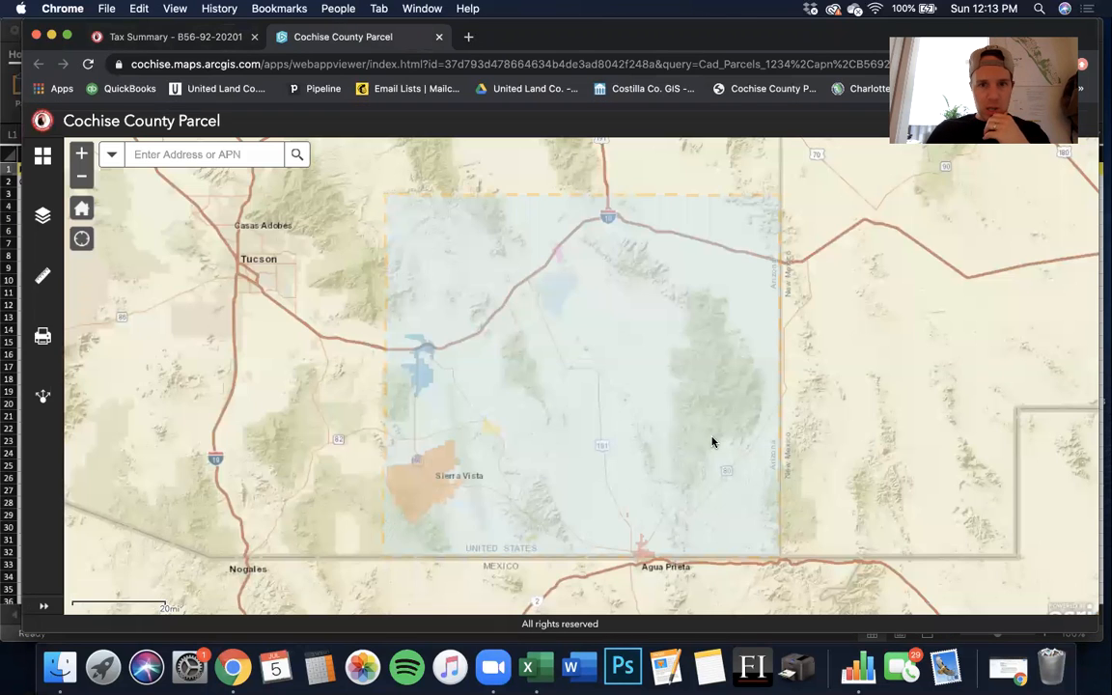
left_click(439, 37)
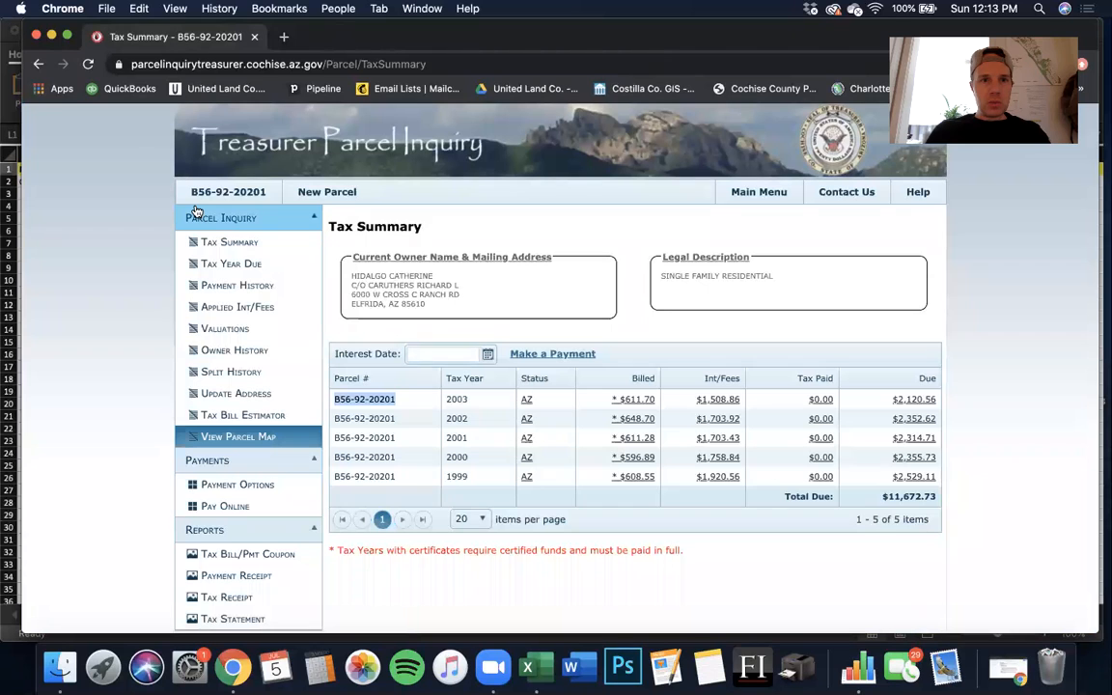
left_click(37, 65)
key("ctrl+Up")
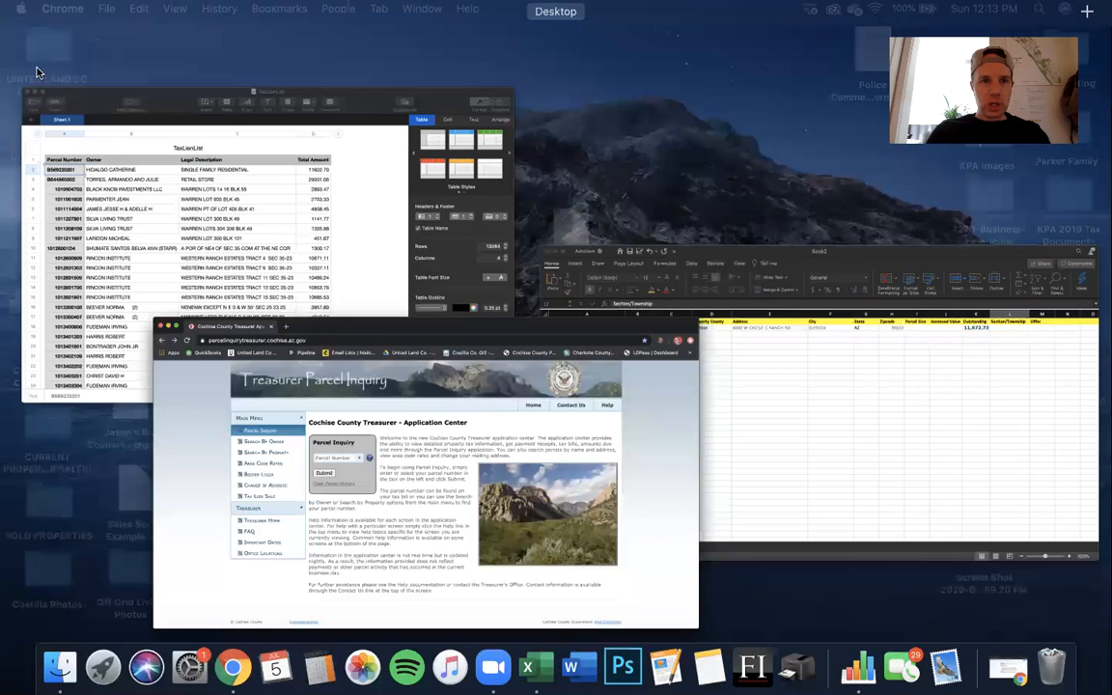
left_click(292, 310)
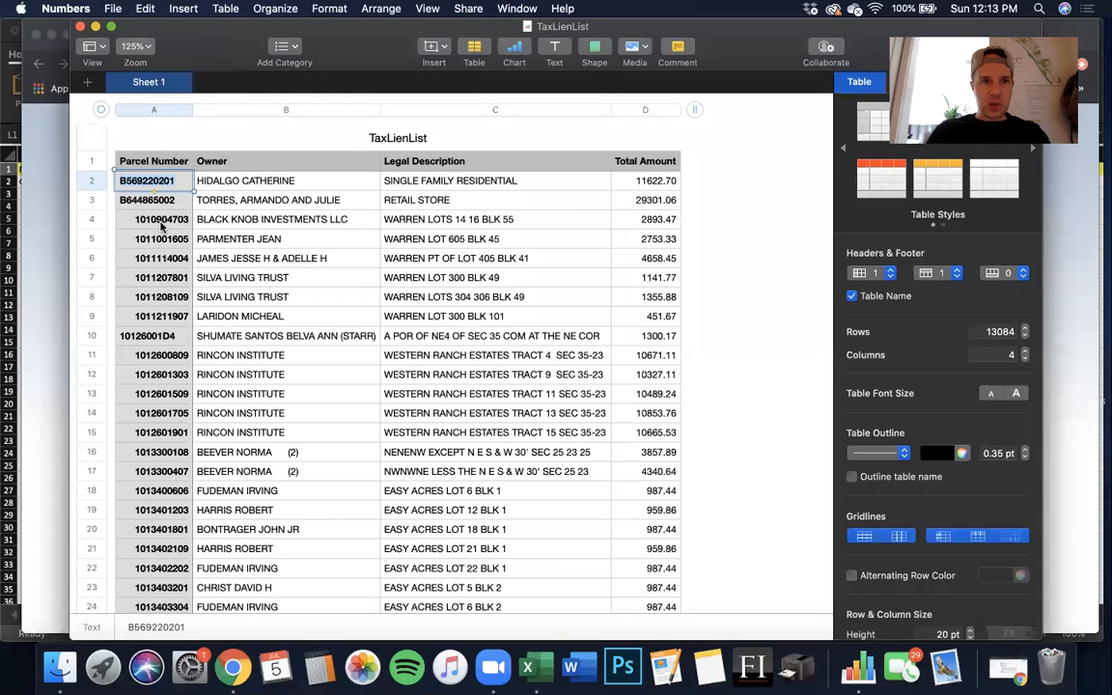
left_click(165, 221)
double_click(164, 220)
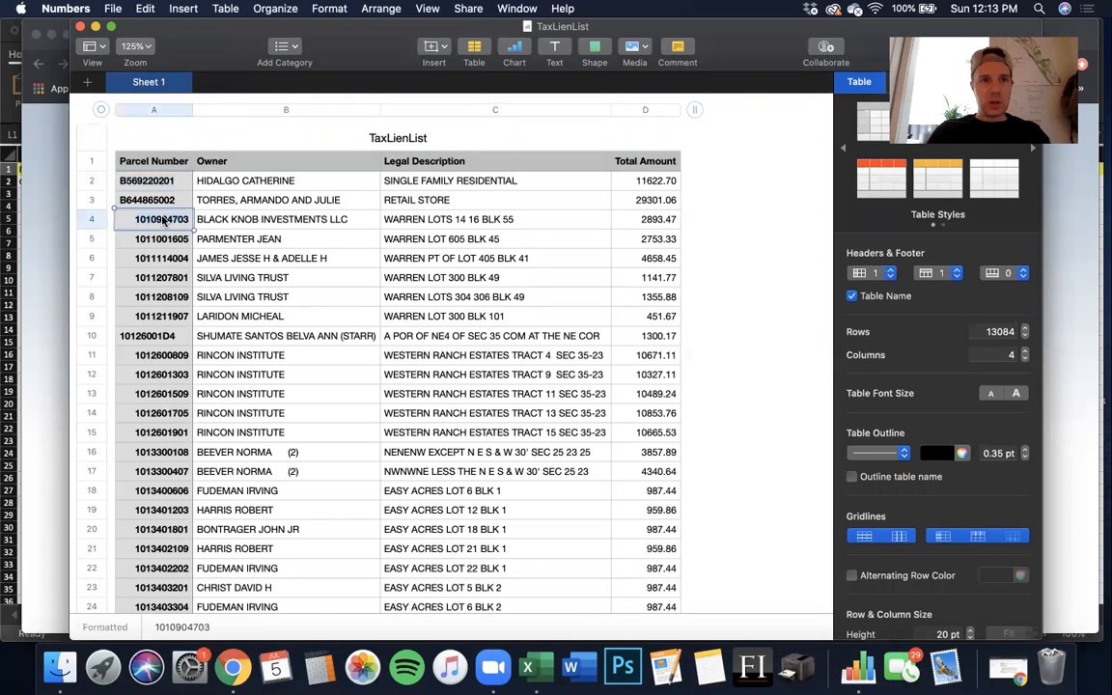
key("super+c")
key("ctrl+Up")
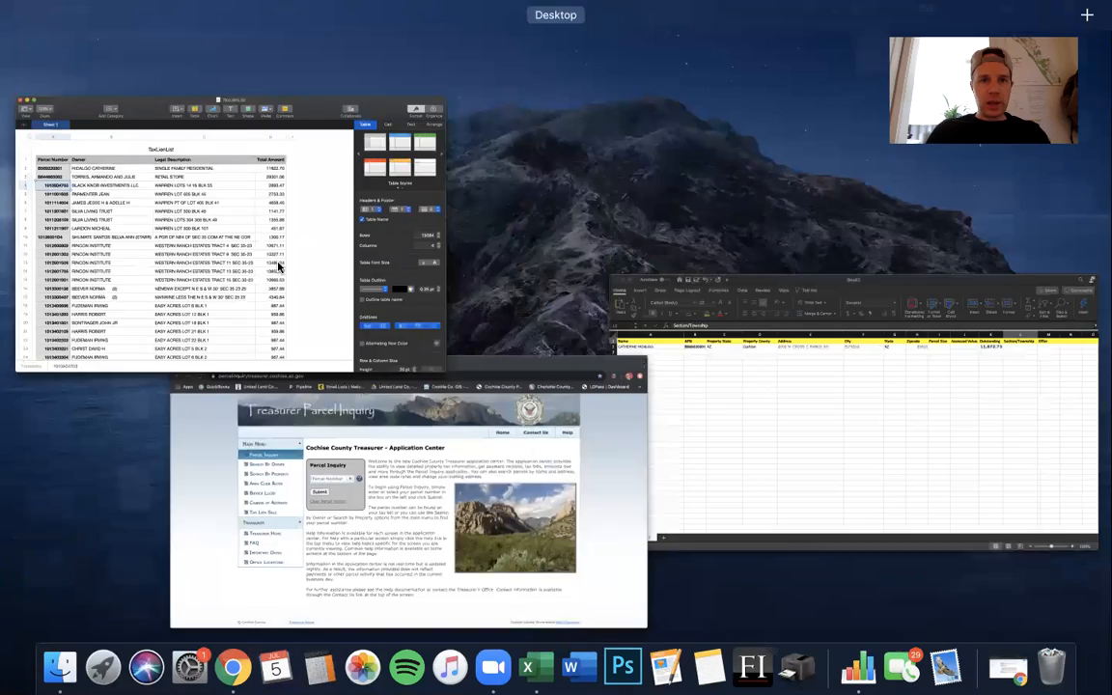
left_click(390, 435)
key("super+v")
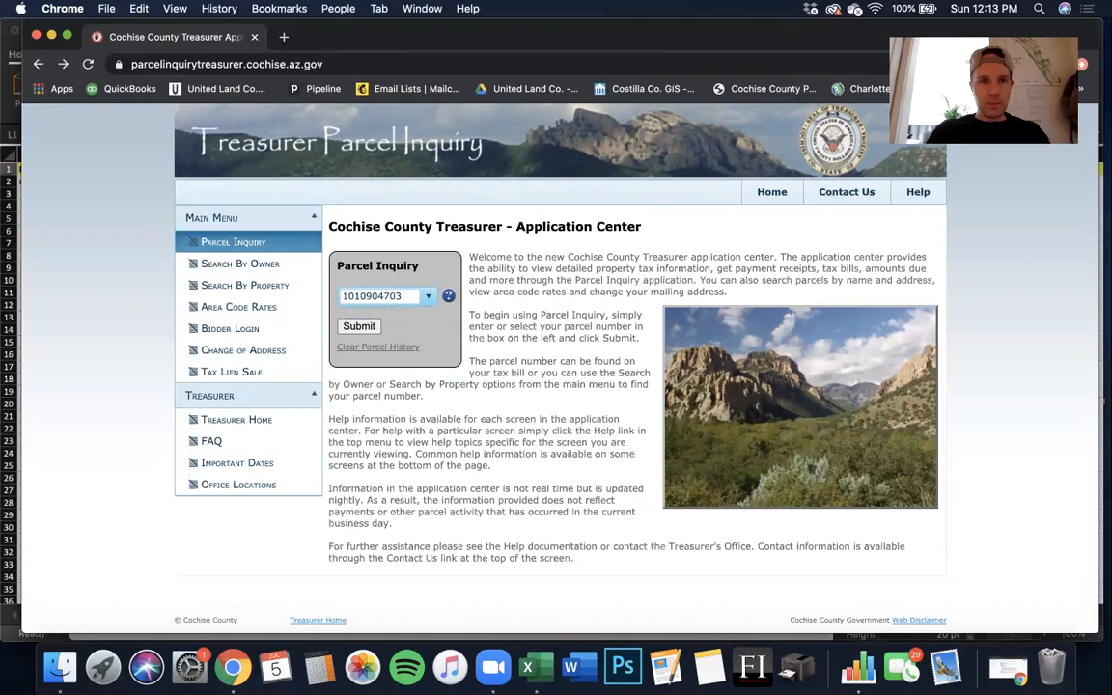
left_click(359, 325)
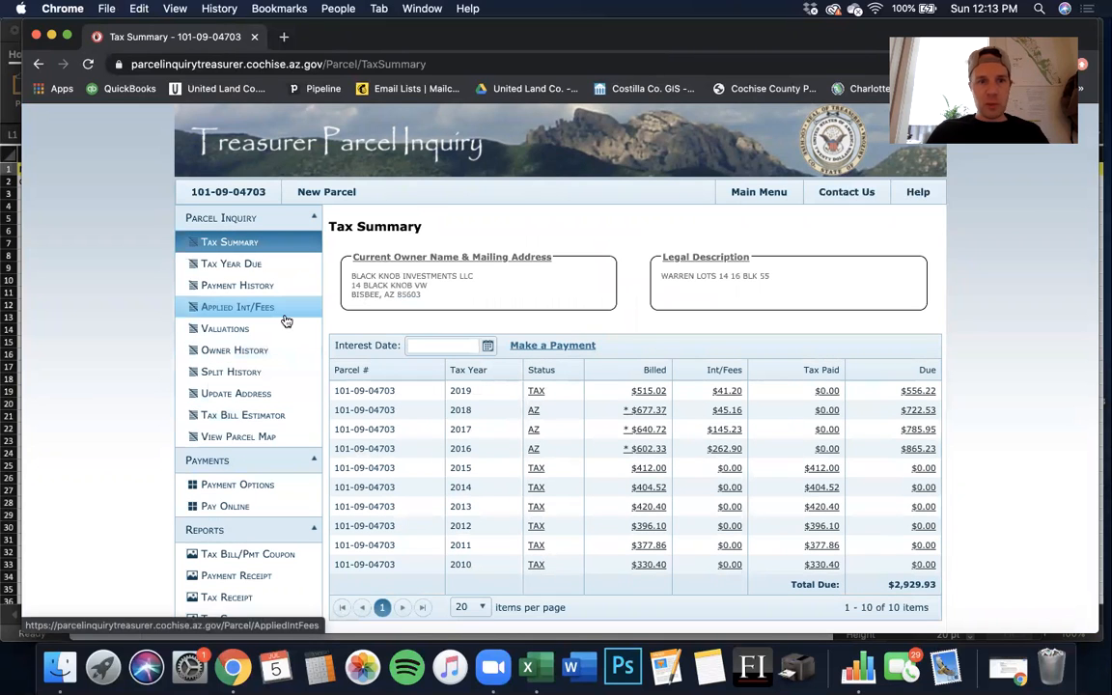
left_click(243, 441)
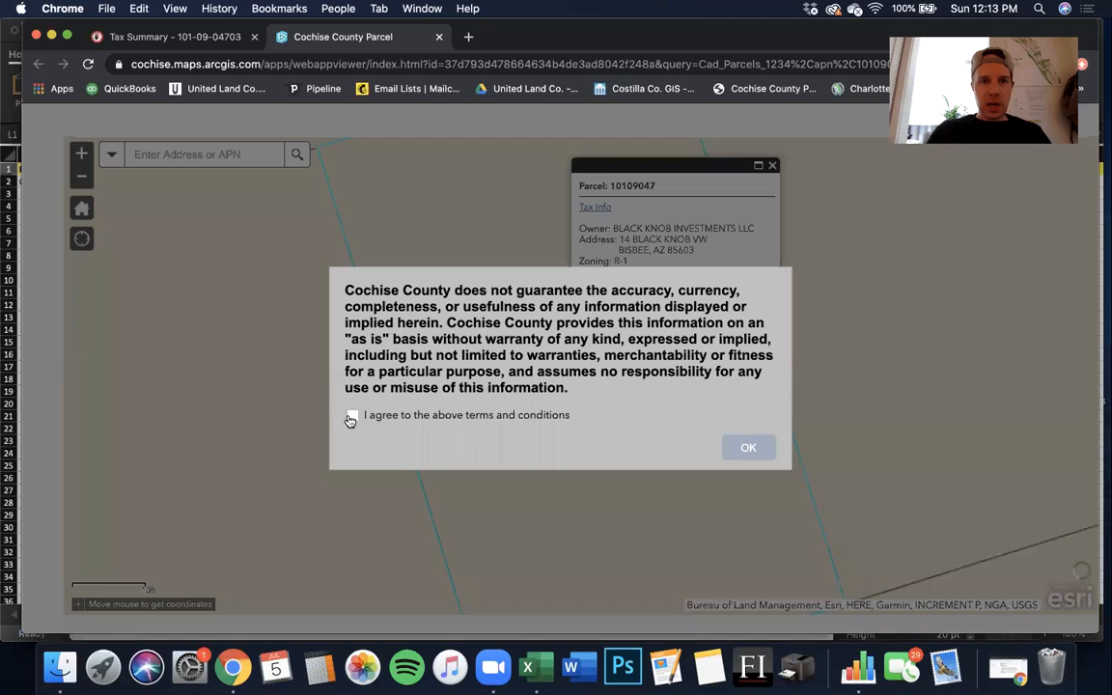
left_click(352, 414)
left_click(749, 447)
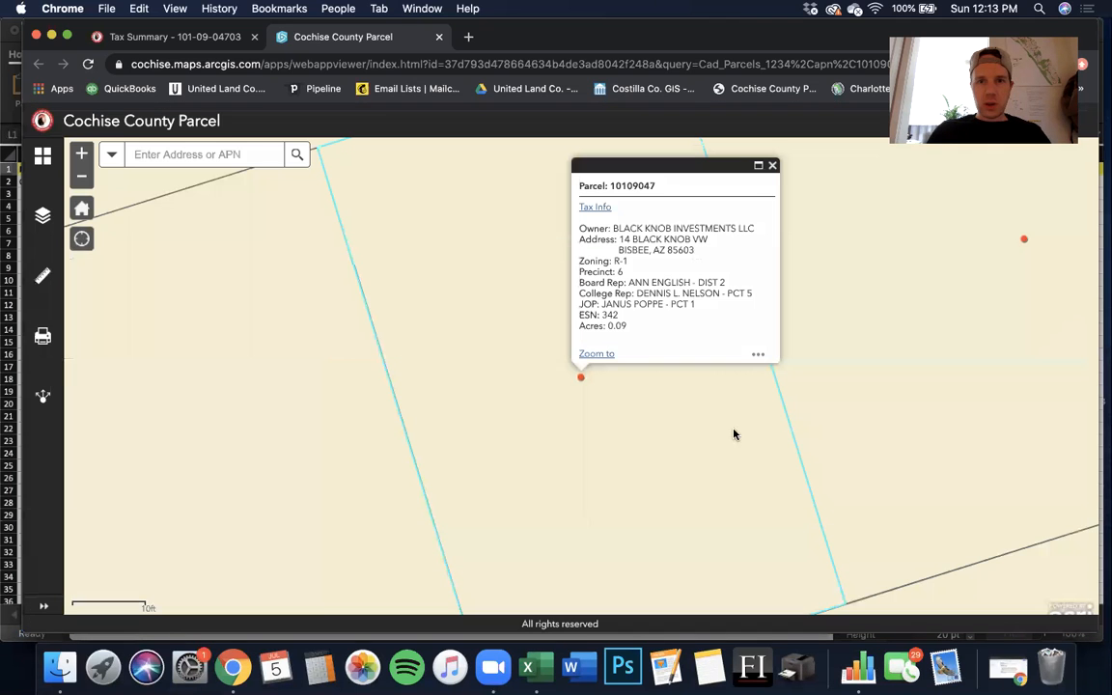
left_click(474, 318)
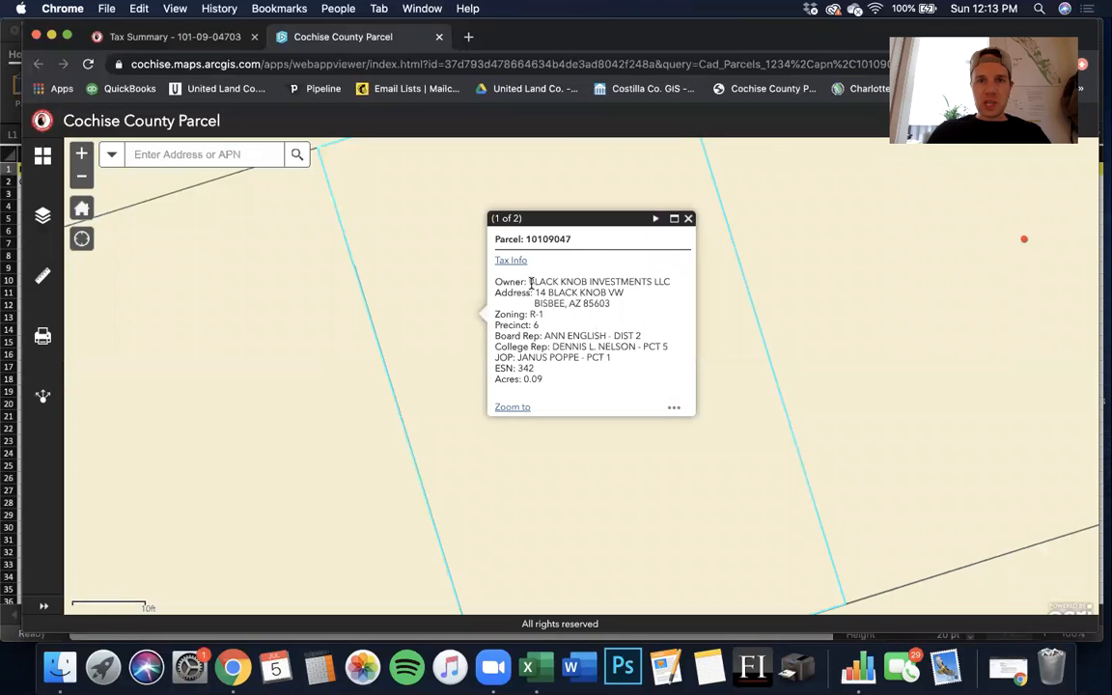
left_click_drag(529, 281, 670, 284)
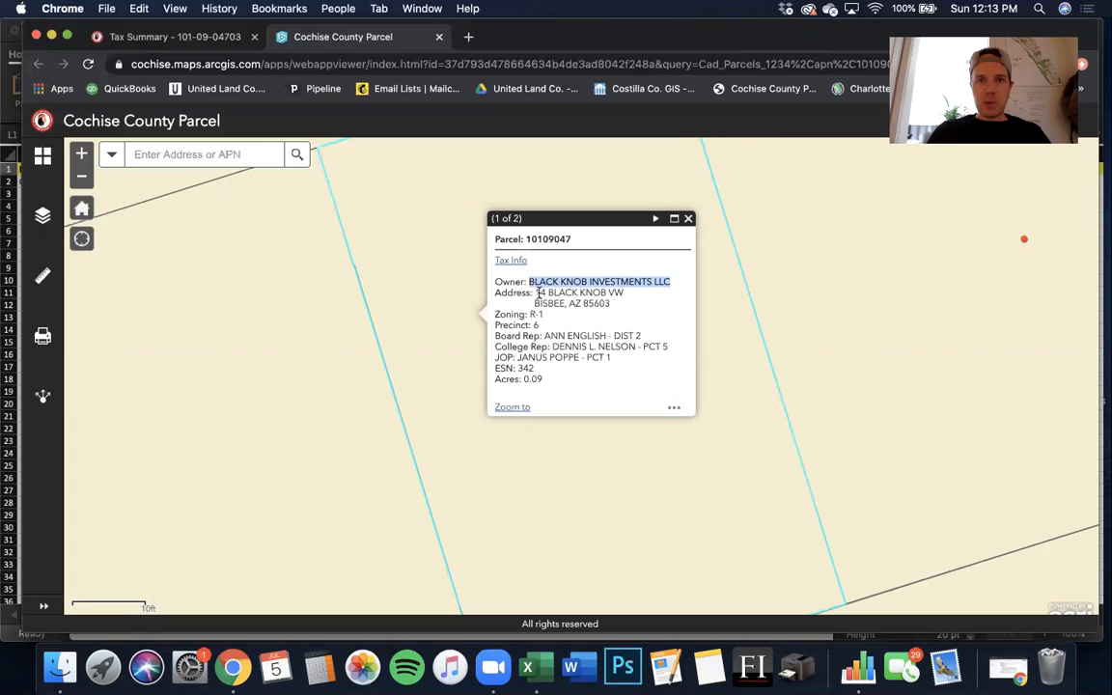
left_click_drag(535, 292, 619, 309)
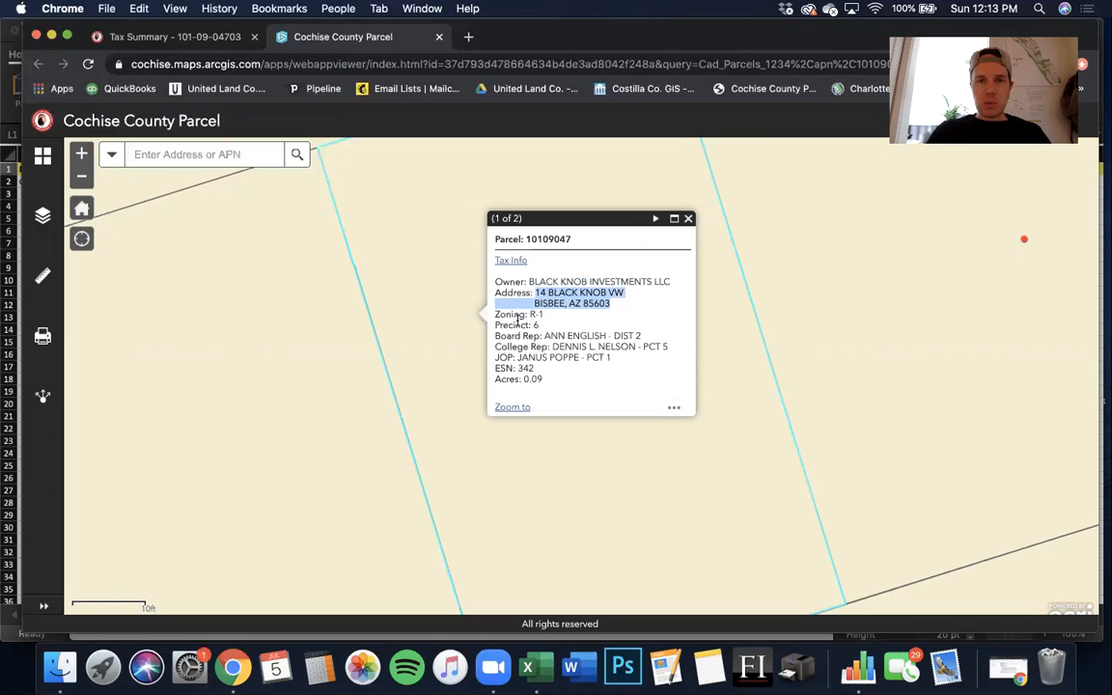
- Copy the parcel's acreage, 0.09, from the parcel map in Chrome into Parcel Size cell I2 of Book2 in Excel
left_click(526, 378)
left_click_drag(525, 379, 546, 381)
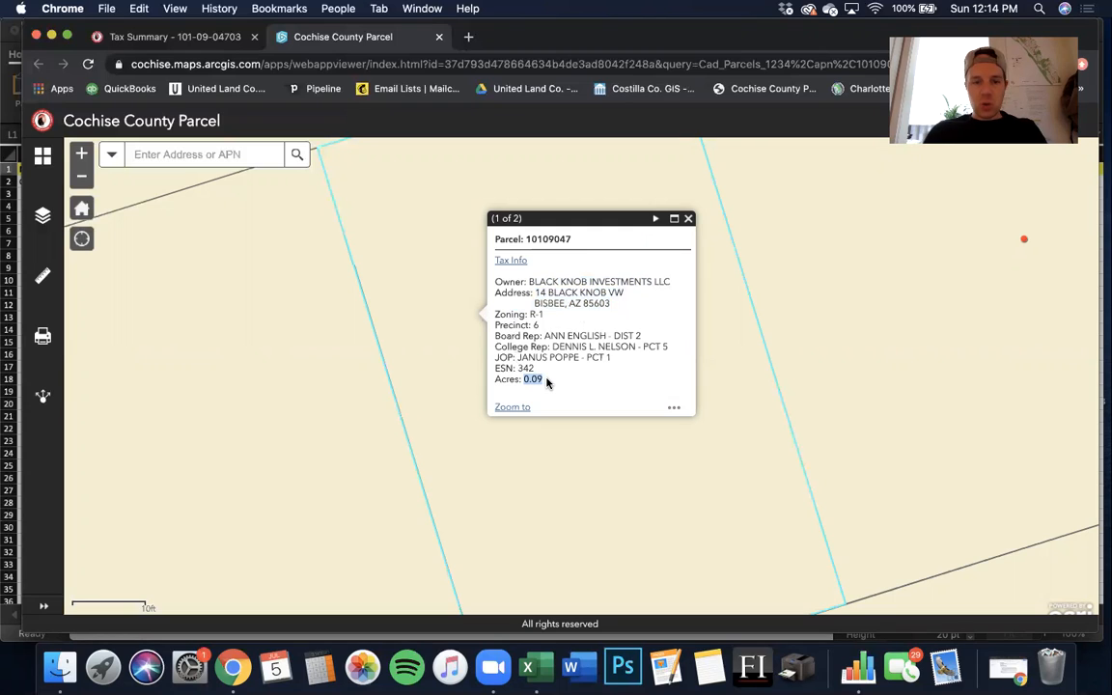
key("ctrl+Up")
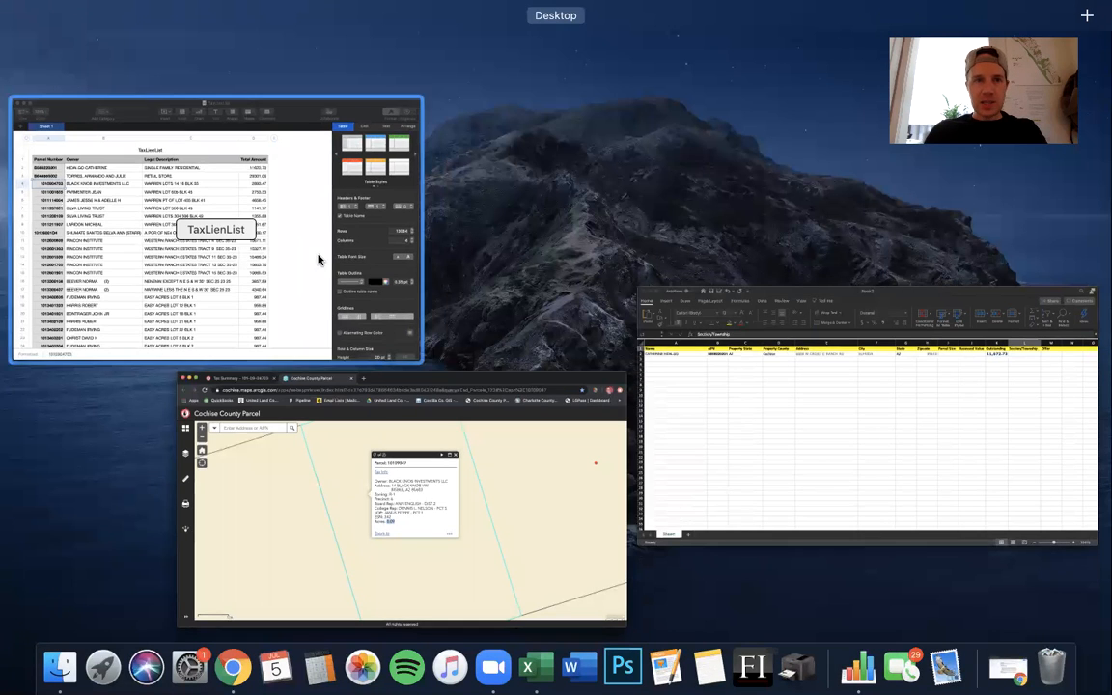
left_click(427, 517)
key("ctrl+Up")
left_click(874, 393)
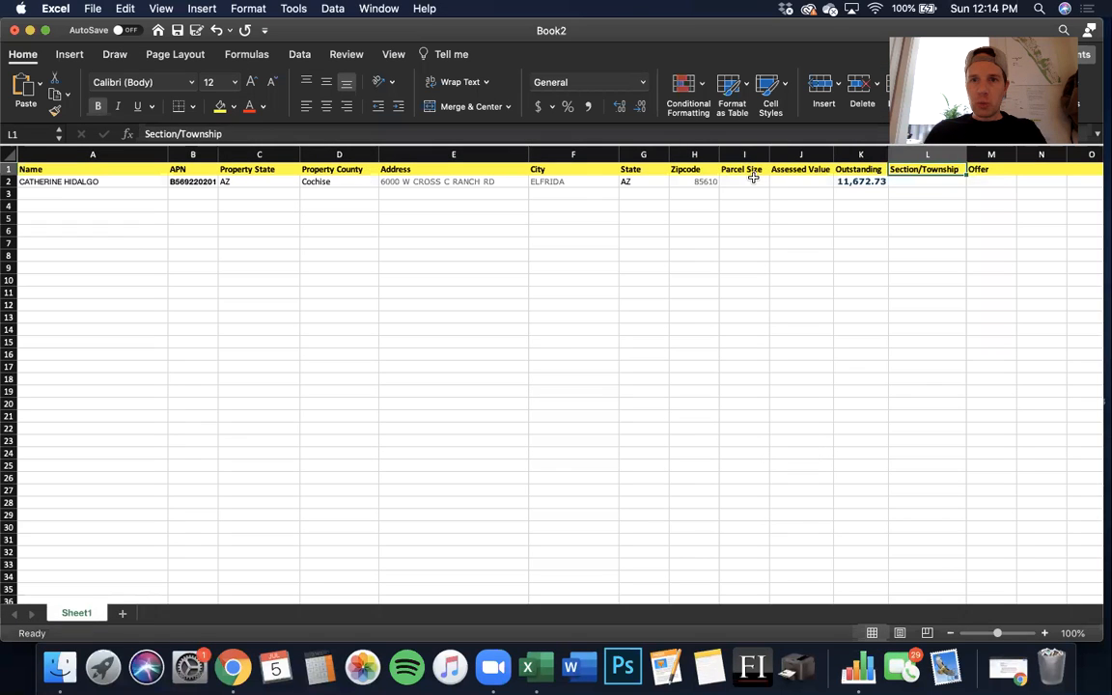
left_click(749, 182)
key("super+v")
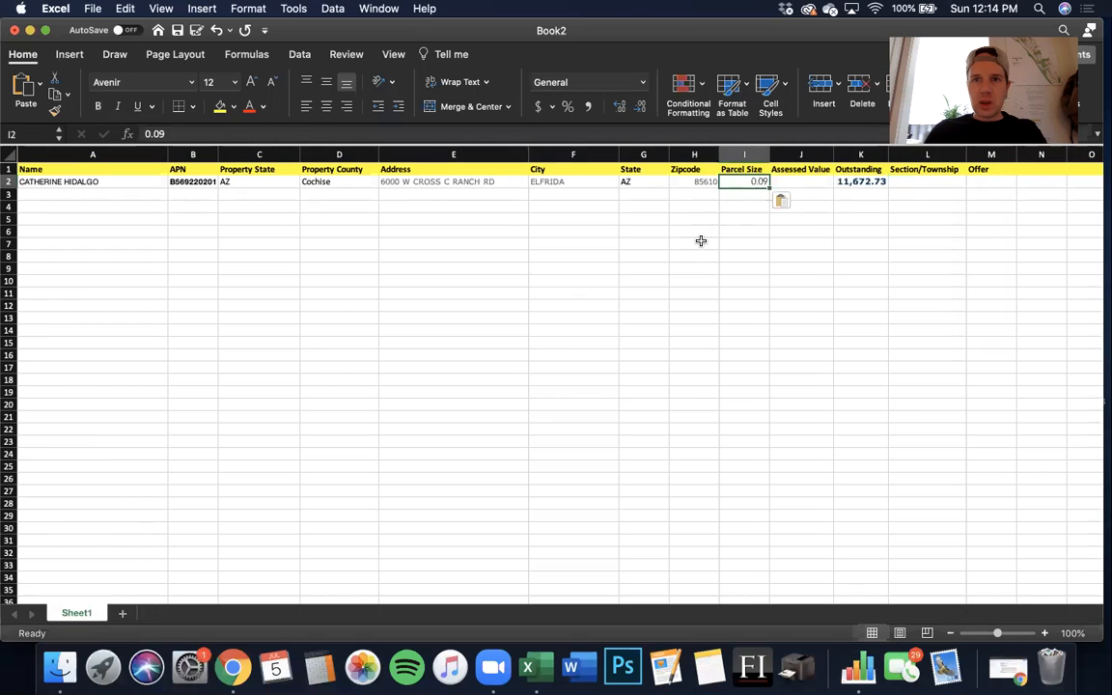
- Check the parcel map details and the Tax Summary page in Chrome for the parcel's remaining template data
key("ctrl+Up")
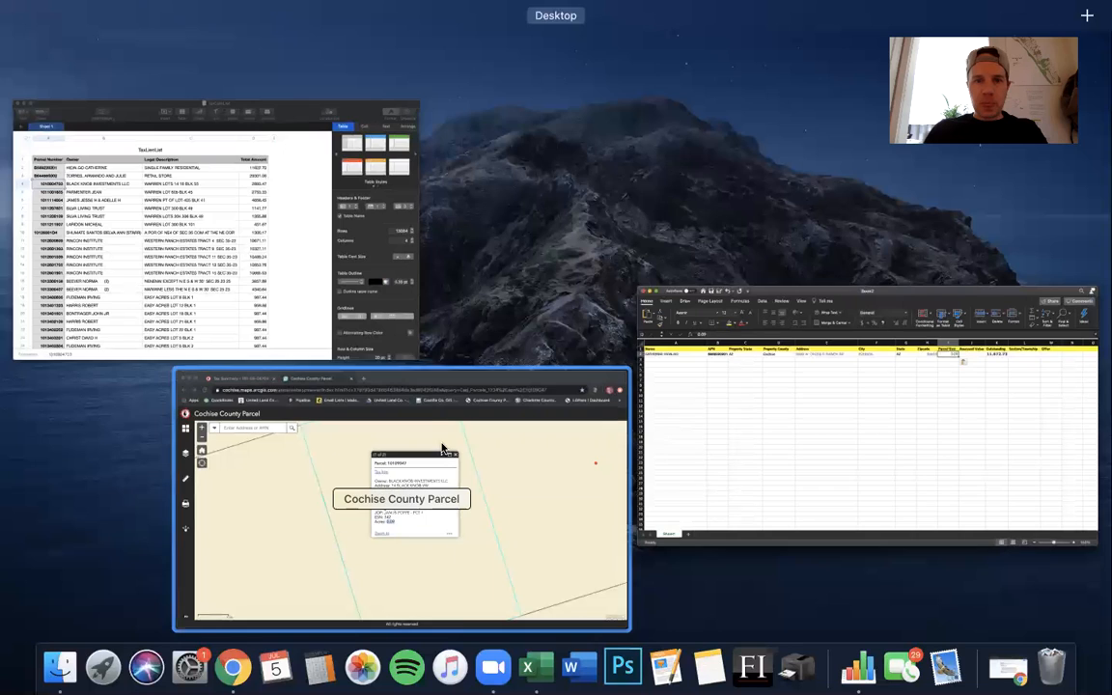
left_click(443, 449)
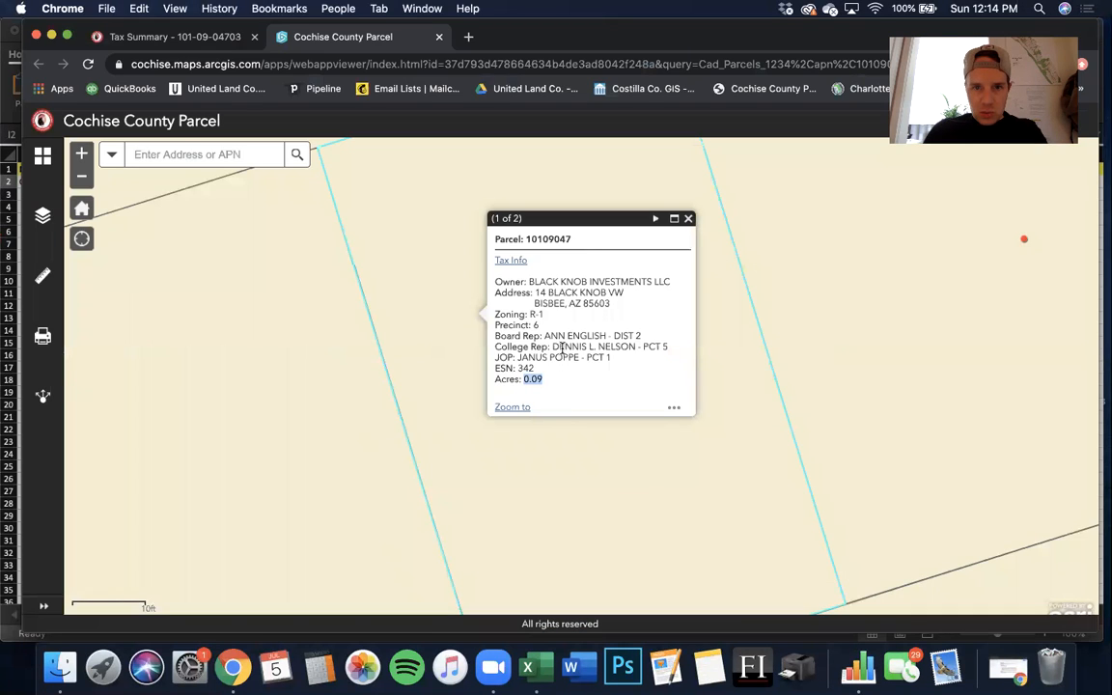
left_click(159, 36)
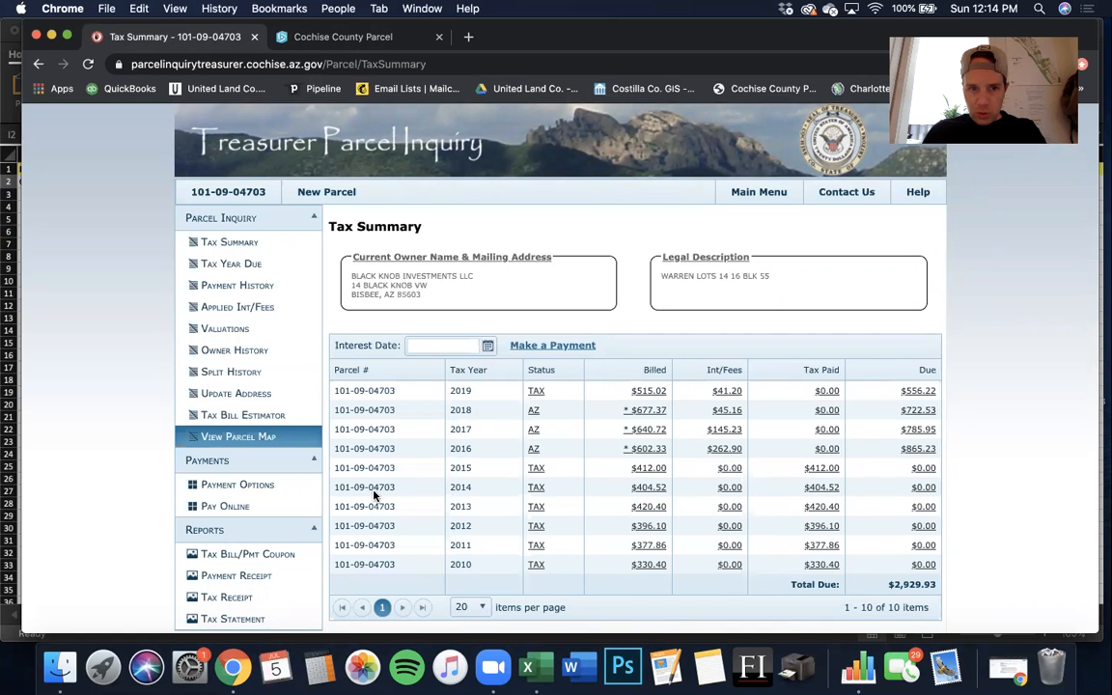
scroll(375, 495, "down", 2)
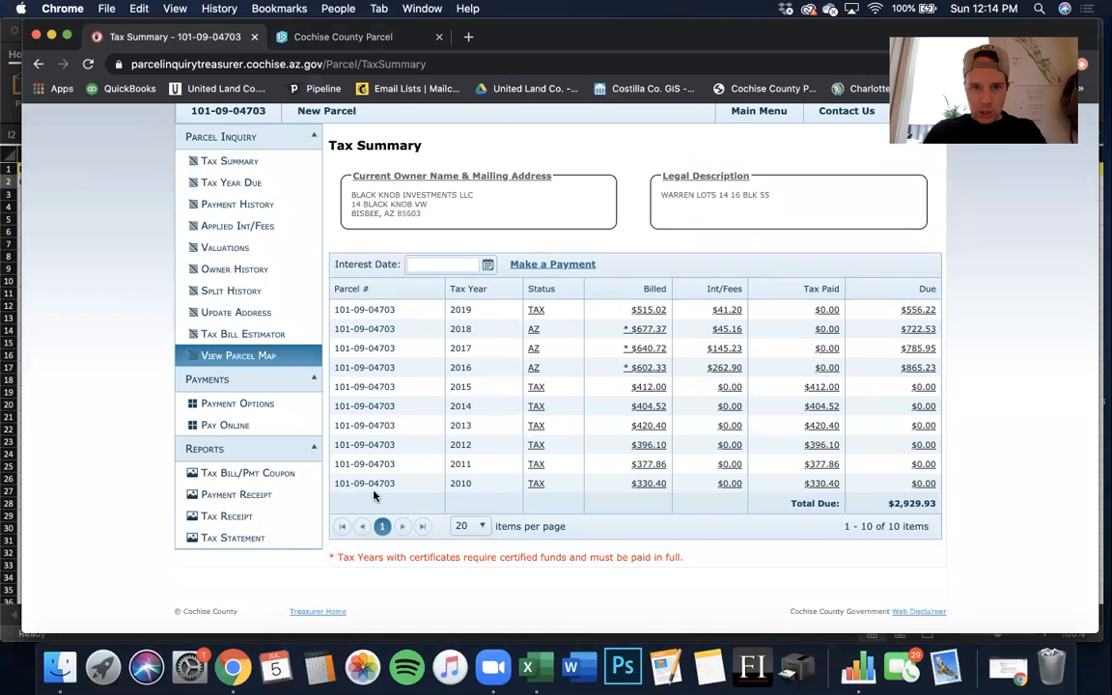
scroll(375, 495, "up", 2)
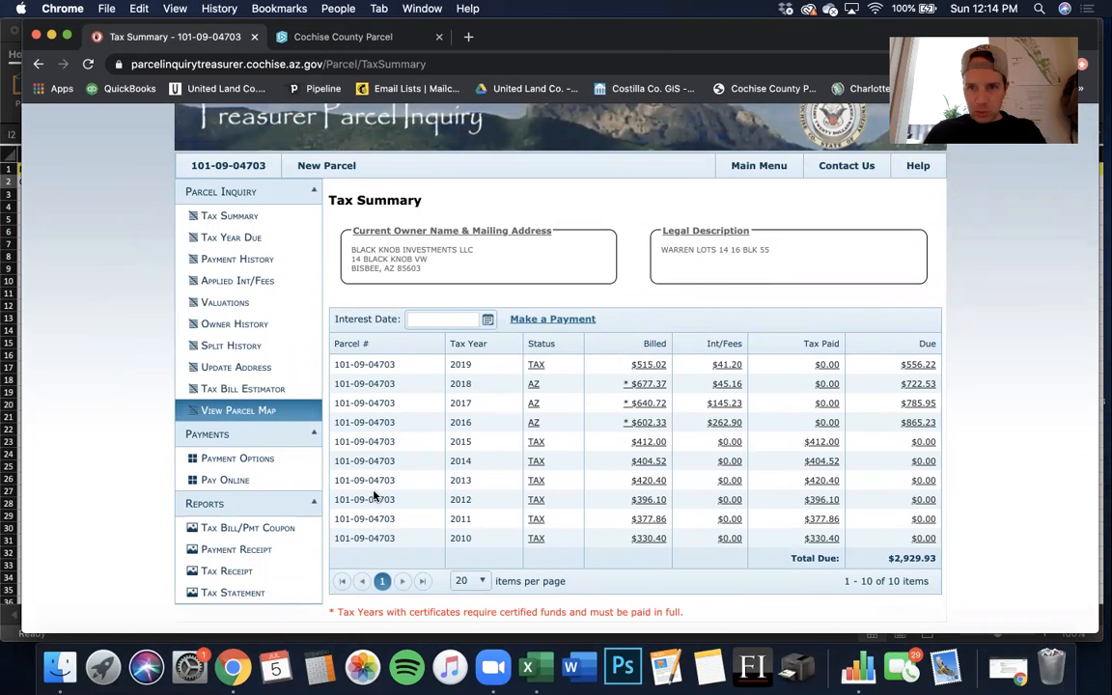
left_click(323, 37)
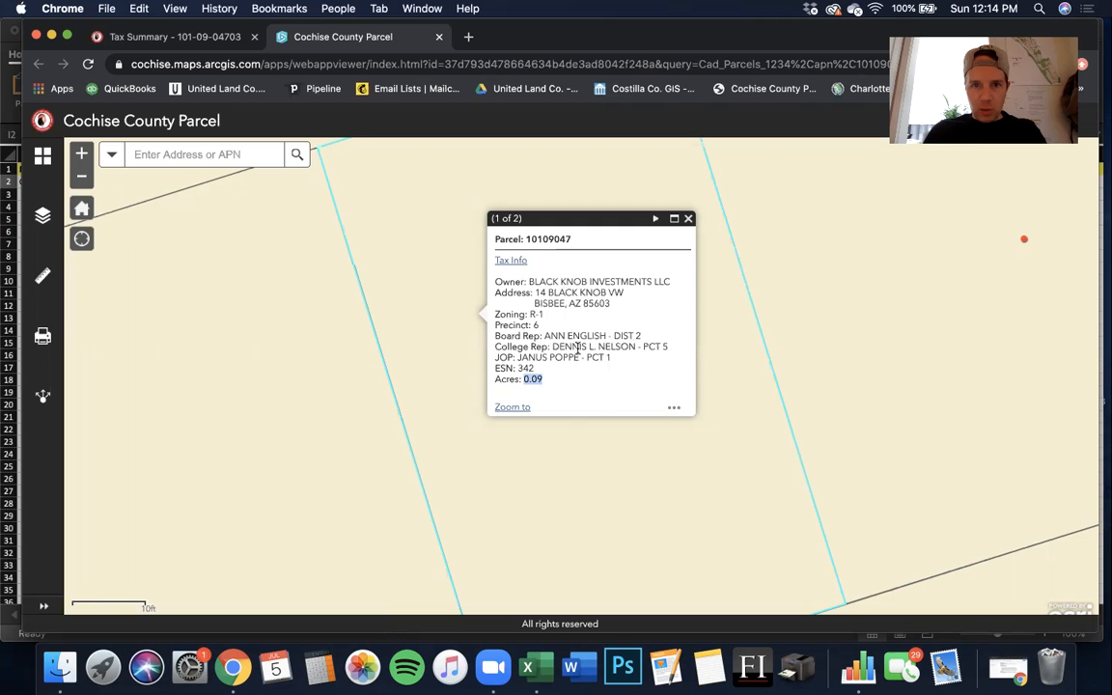
- Switch back to Book2 in Excel, select Assessed Value cell J2, and review which columns still lack data
key("ctrl+Up")
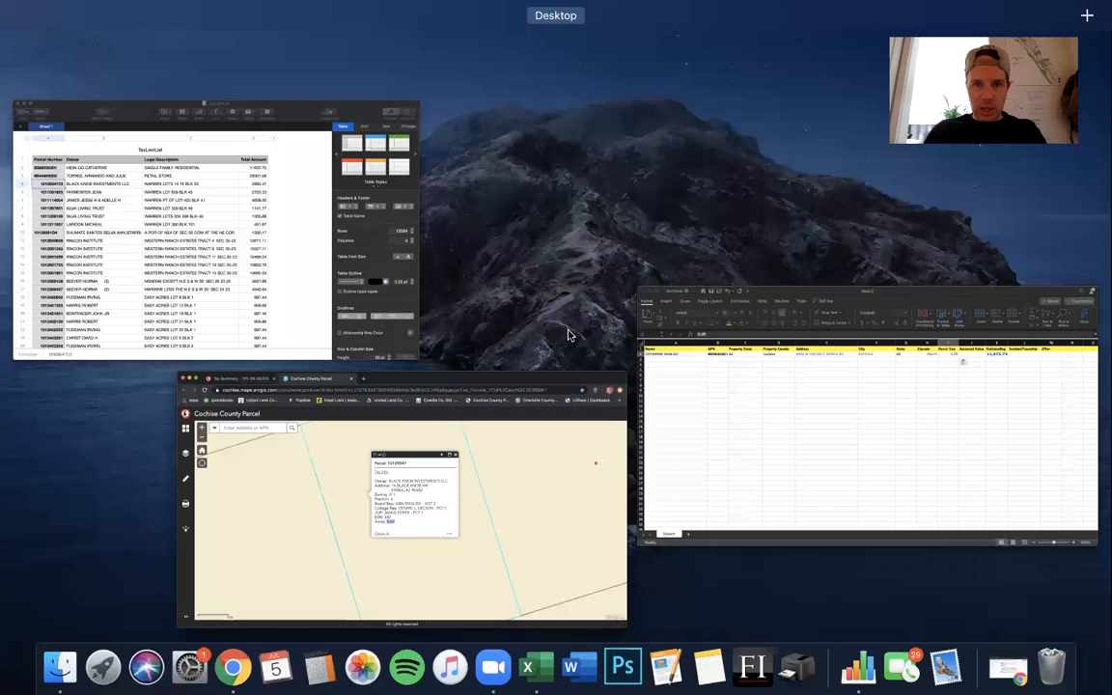
left_click(753, 502)
key("super+v")
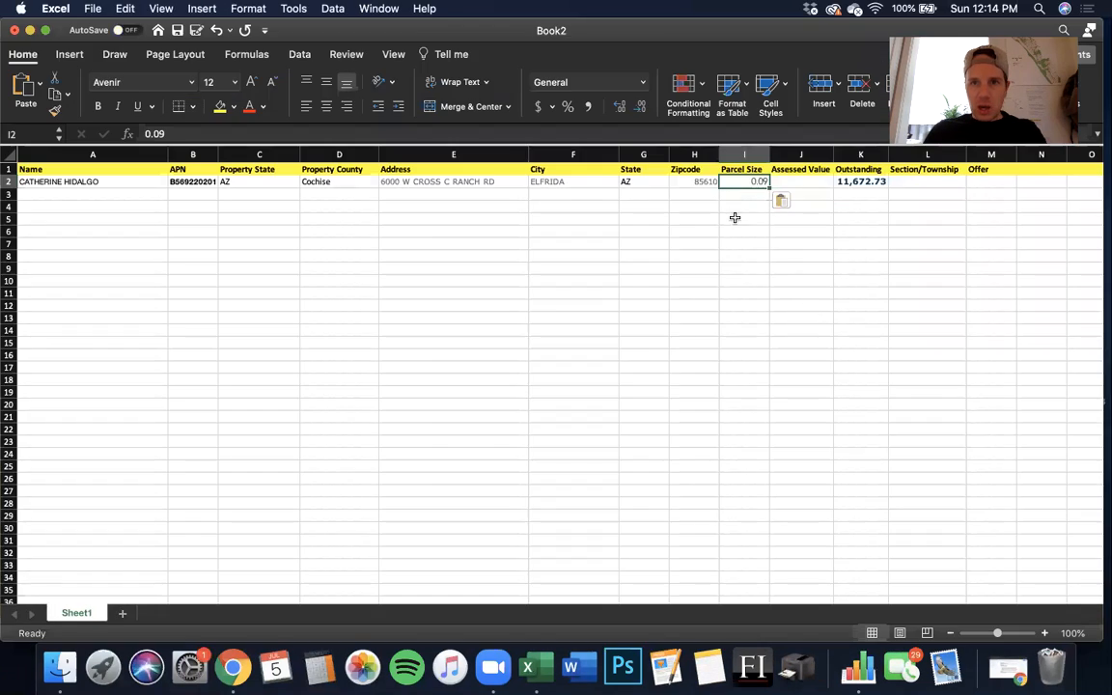
left_click(823, 183)
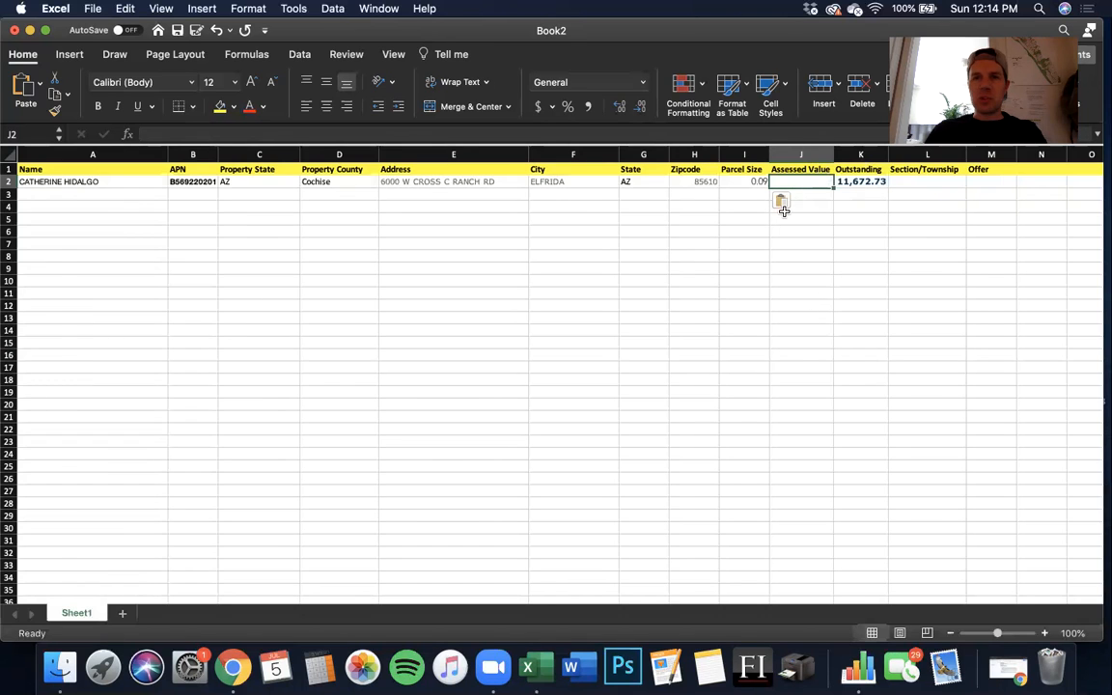
key("ctrl+Up")
left_click(853, 368)
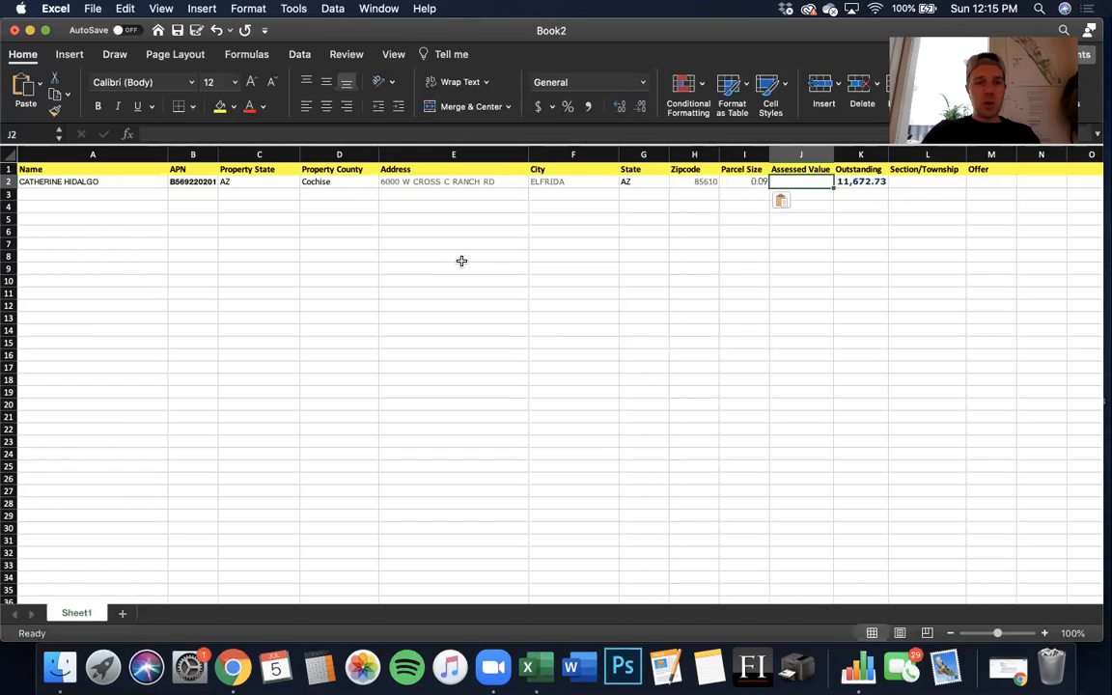
key("ctrl+Up")
left_click(568, 171)
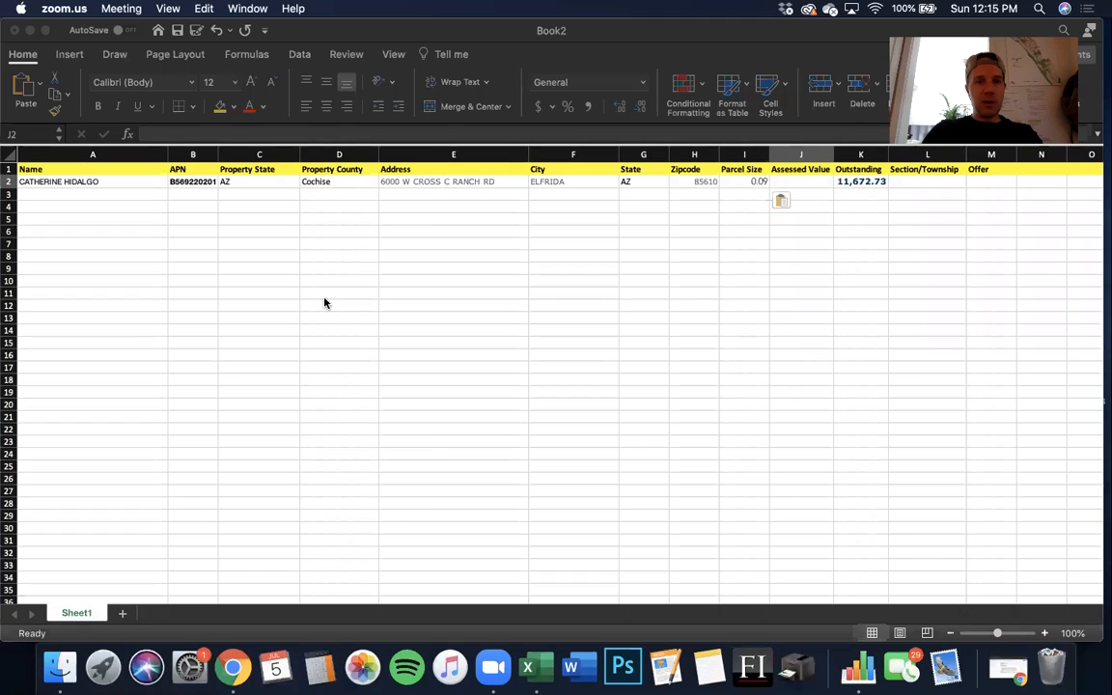
key("ctrl+Up")
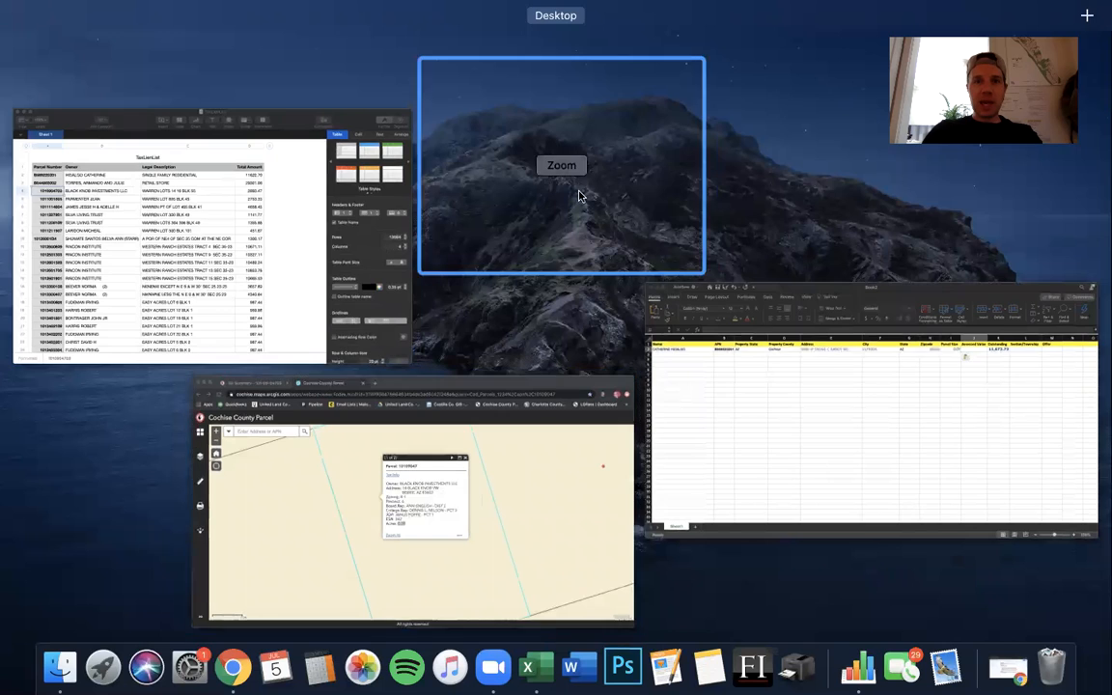
left_click(578, 191)
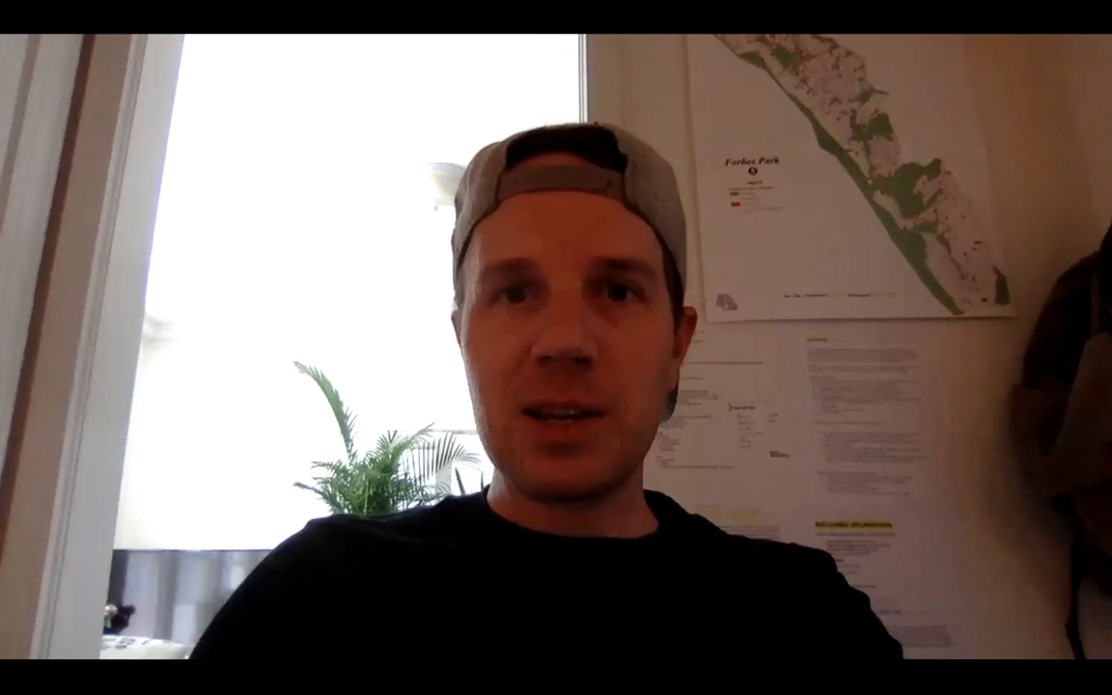